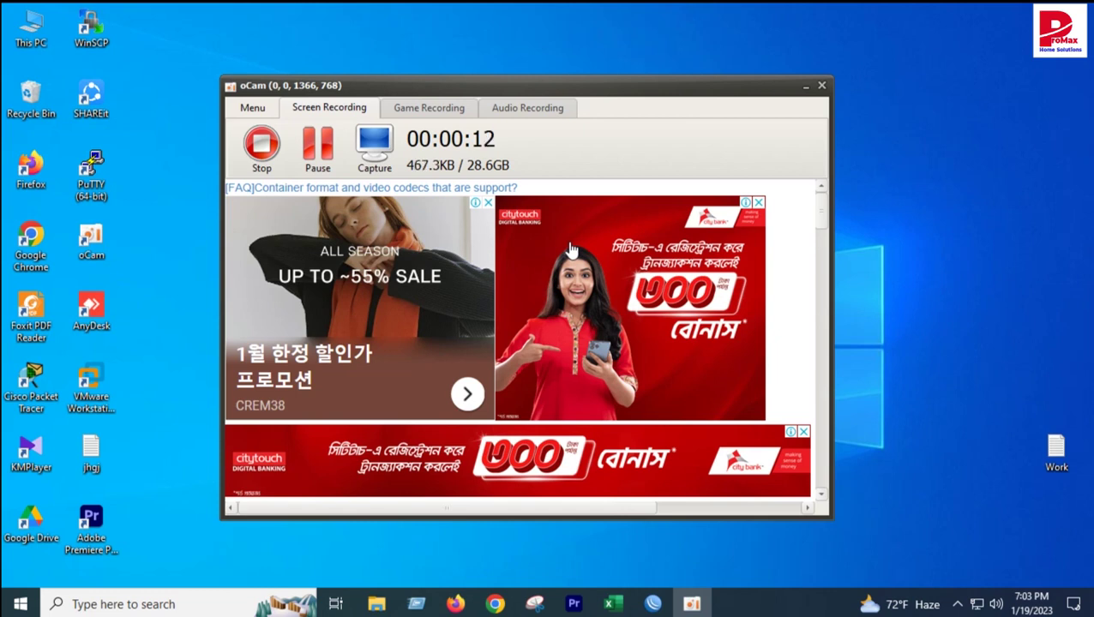
Minimize the oCam recorder, refresh the desktop, and bring the Excel workbook back.
click(806, 86)
right_click(434, 260)
click(497, 310)
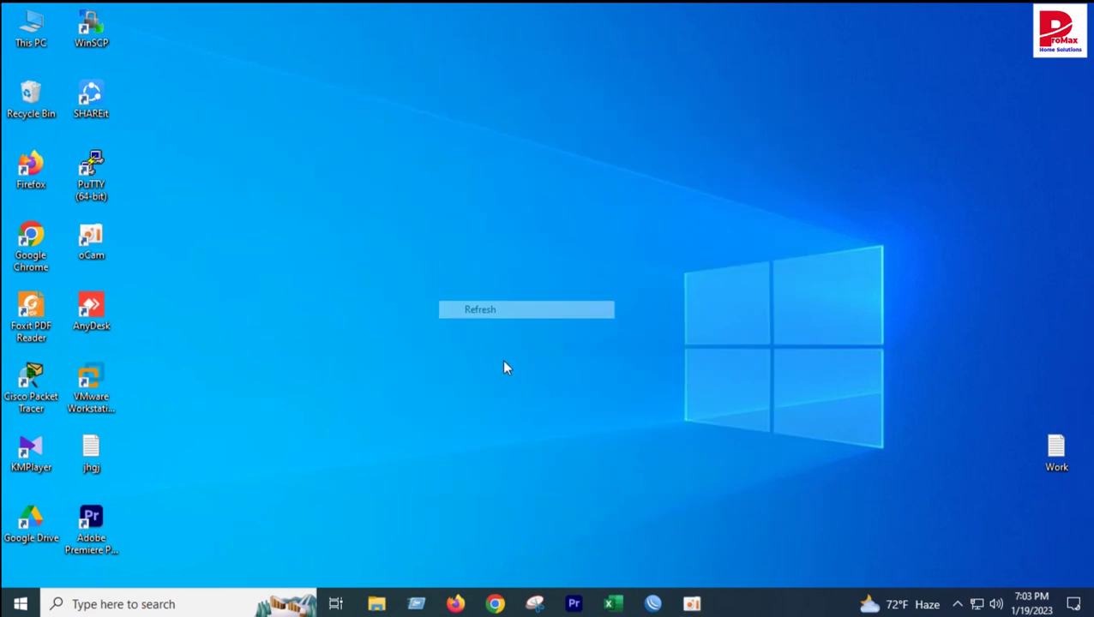
click(617, 605)
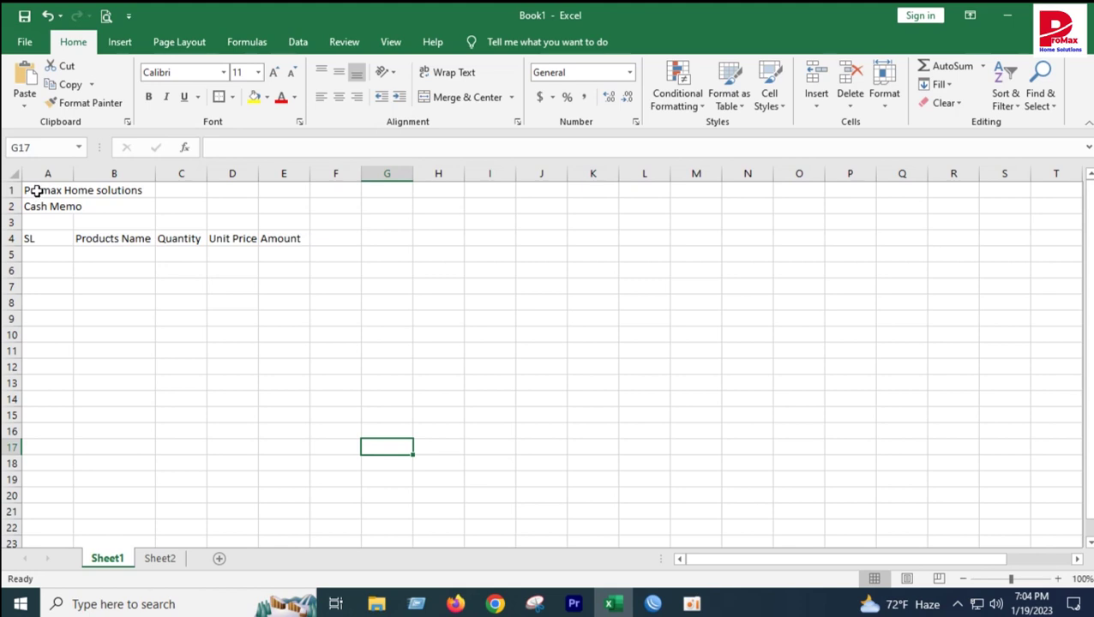
Begin selecting the Promax Home solutions title row across the table columns.
drag(30, 191, 424, 188)
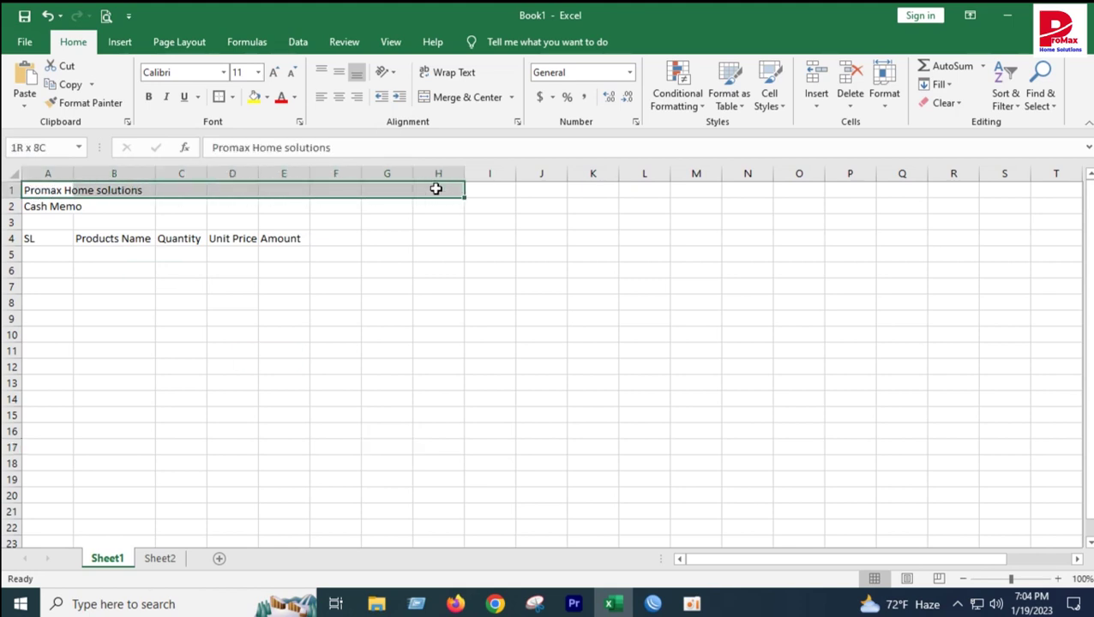
Merge and centre the Promax Home solutions title across A1:E1.
drag(424, 188, 379, 183)
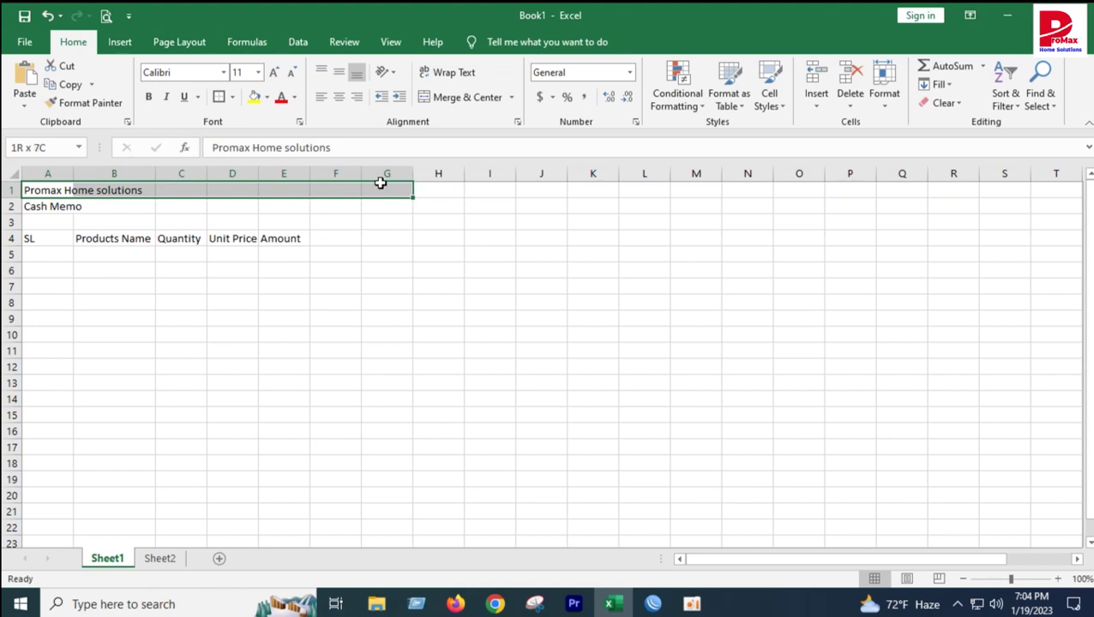
drag(370, 182, 346, 183)
drag(346, 184, 307, 186)
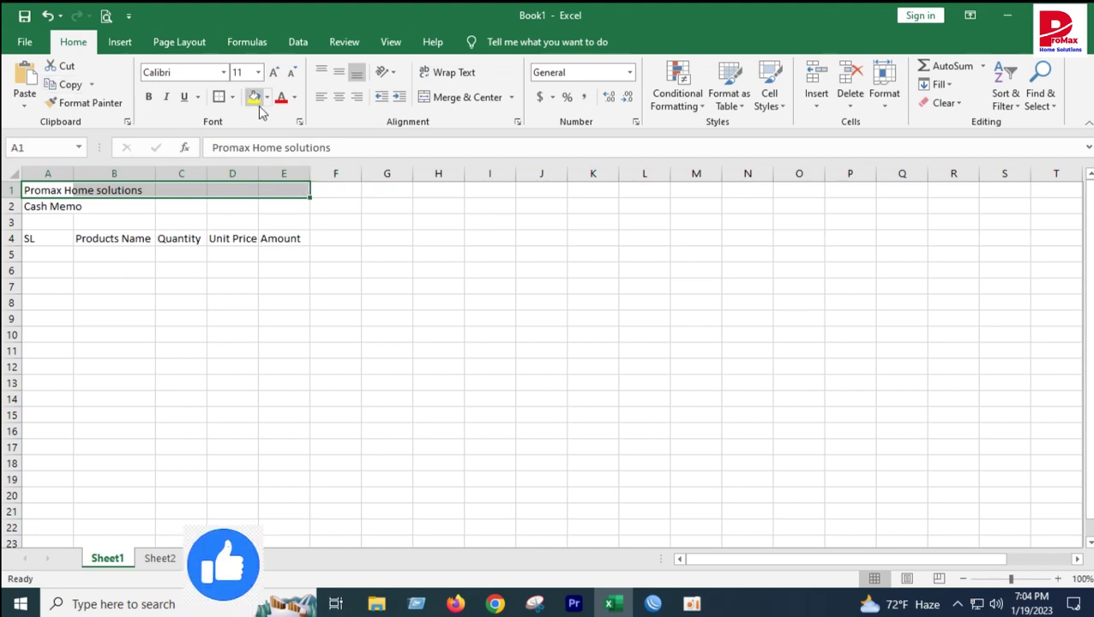
click(451, 99)
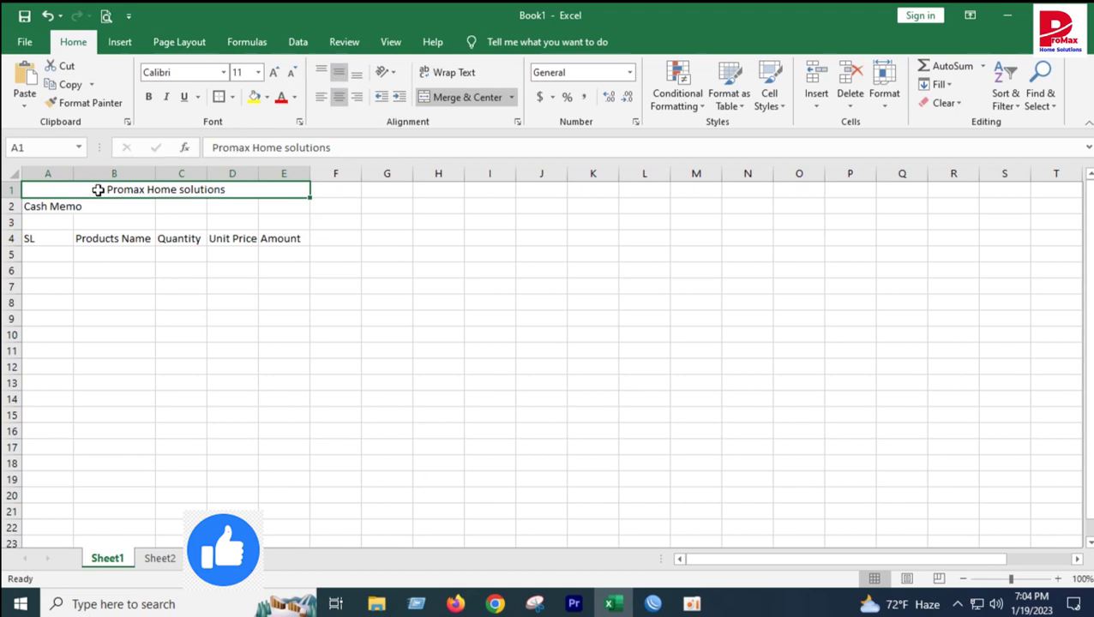
Enlarge the title to 14 pt and give it an orange fill.
scroll(374, 338, up, 1)
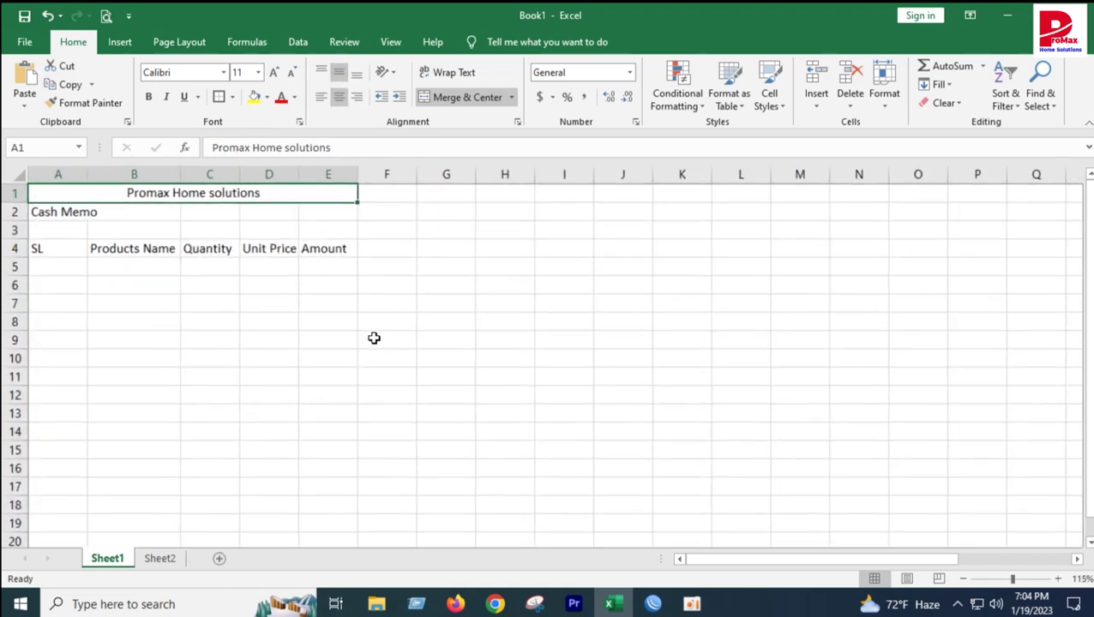
scroll(374, 338, up, 1)
scroll(374, 338, up, 1)
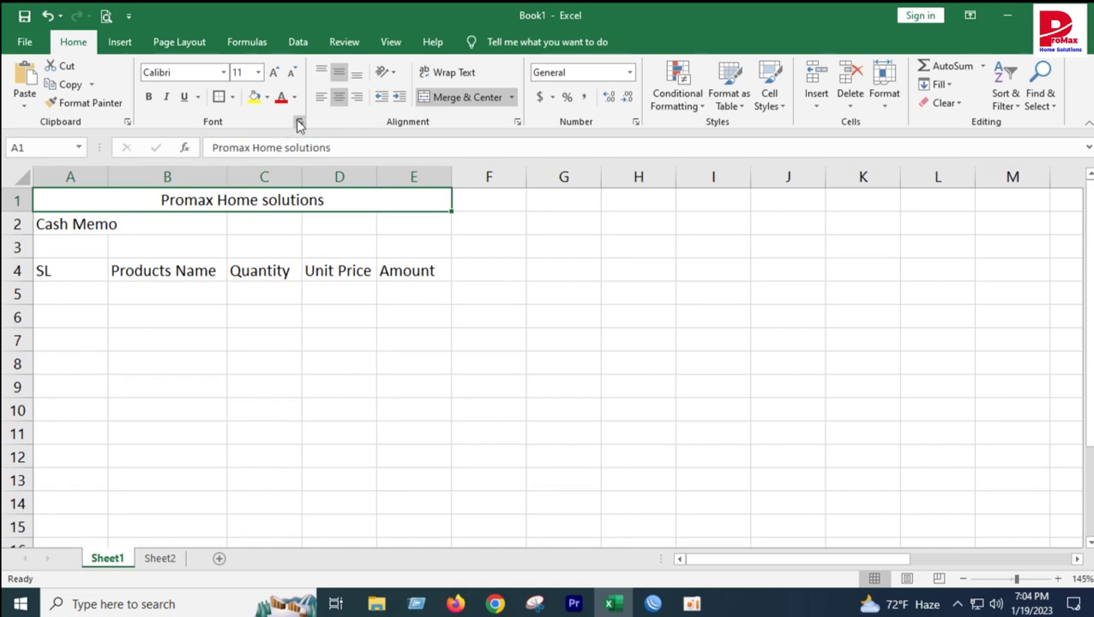
click(273, 72)
click(273, 72)
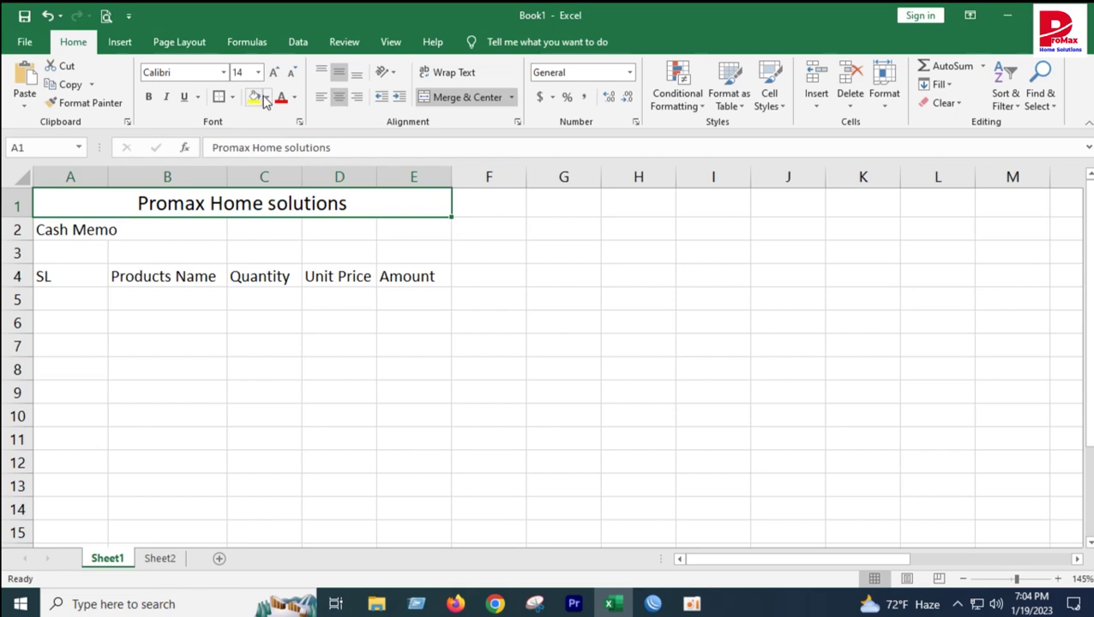
click(267, 97)
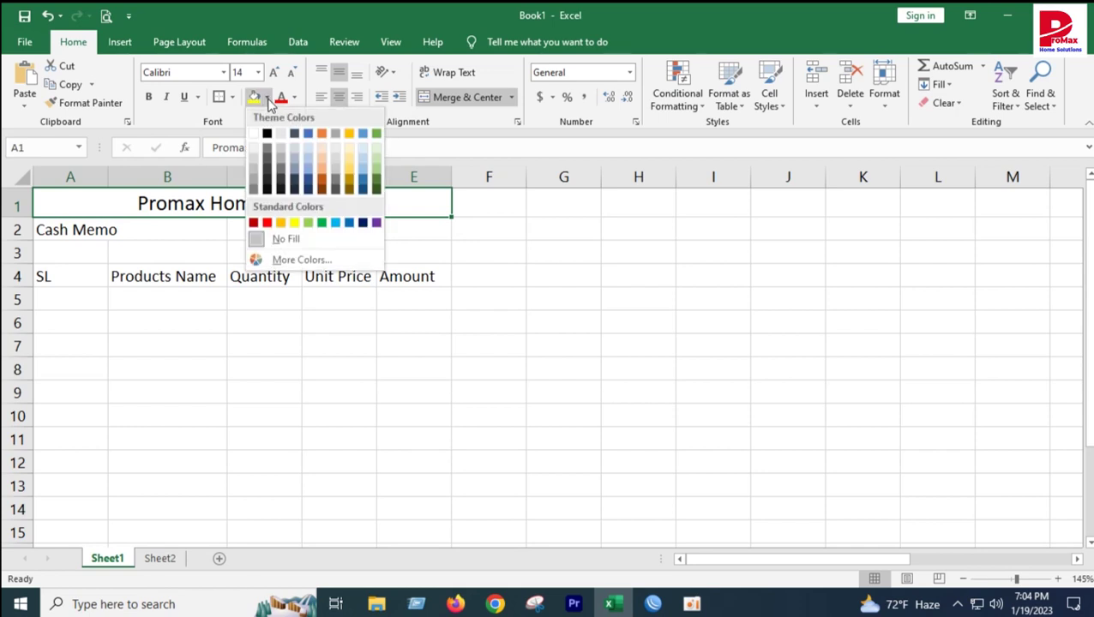
click(281, 226)
click(472, 325)
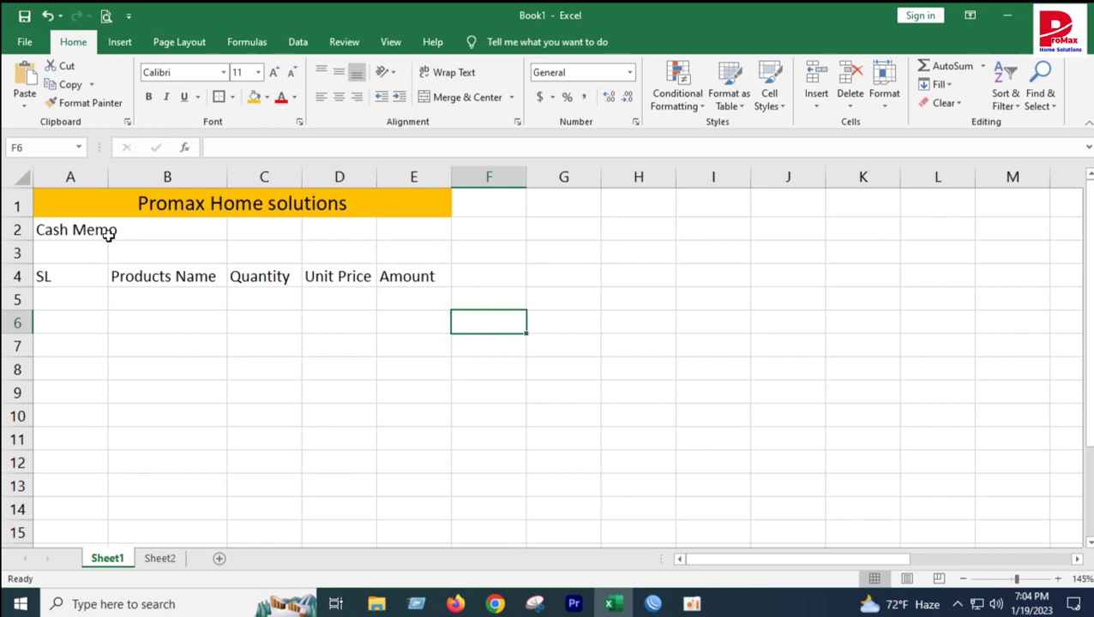
click(10, 229)
Insert a new row 2 and clear its orange fill using Format Painter from F3.
key(ctrl+shift+plus)
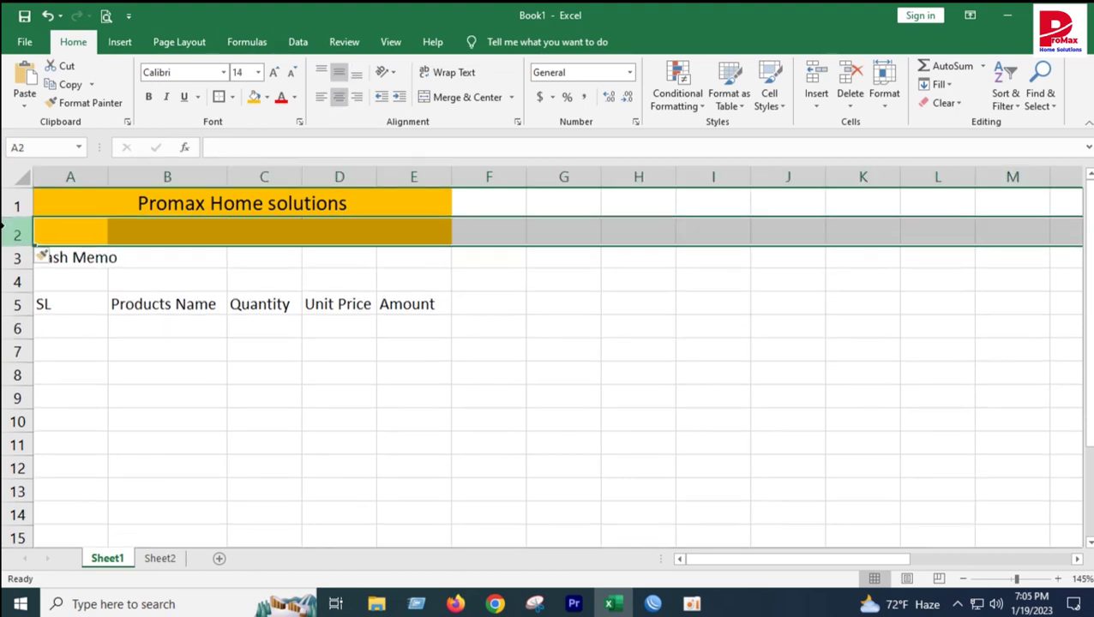
click(264, 397)
click(517, 267)
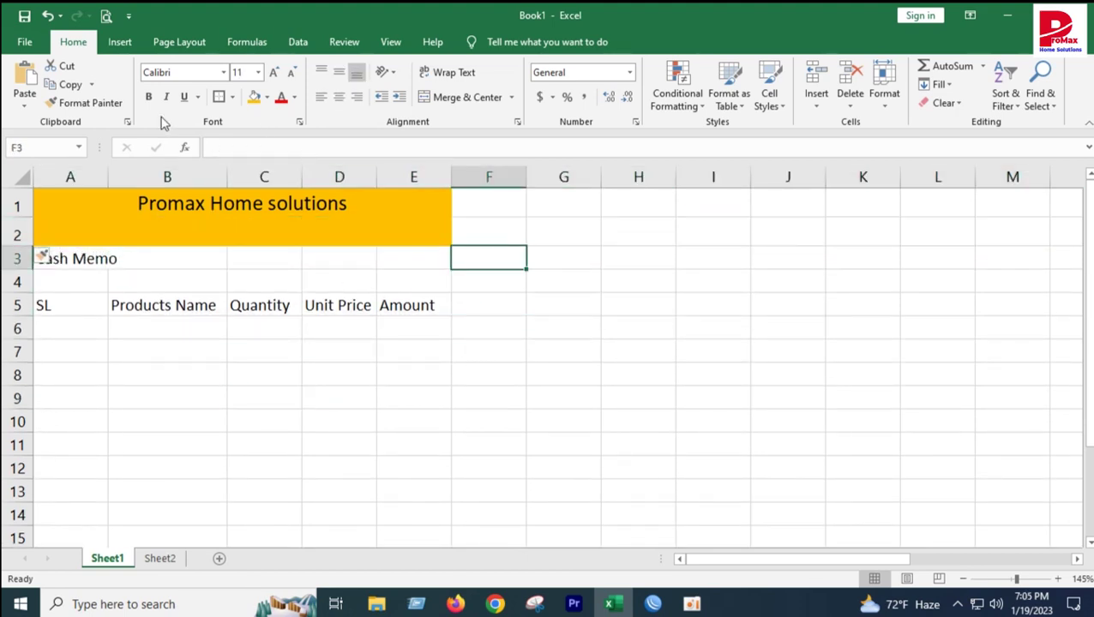
click(84, 103)
drag(54, 229, 412, 229)
click(638, 274)
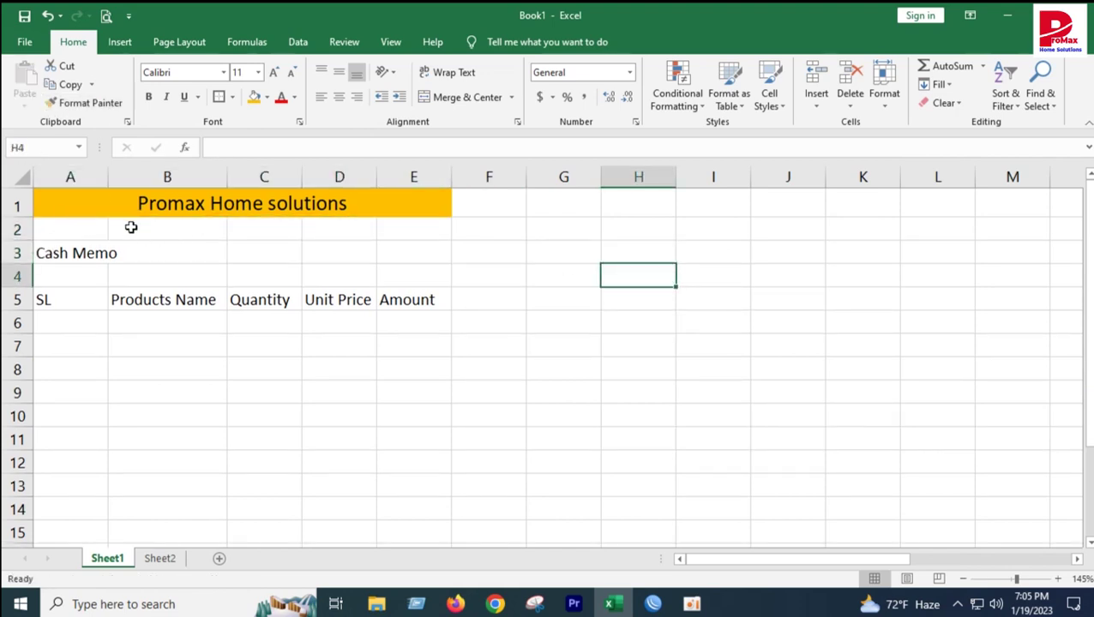
Enter 'Dhaka,Bangladesh' in cell A2.
click(310, 206)
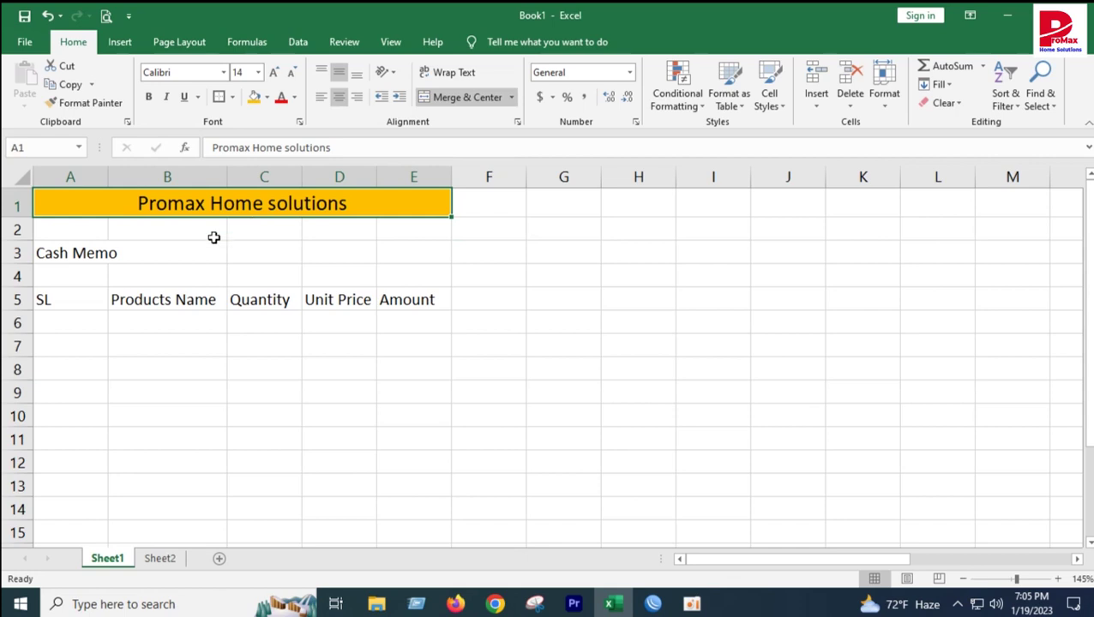
click(90, 225)
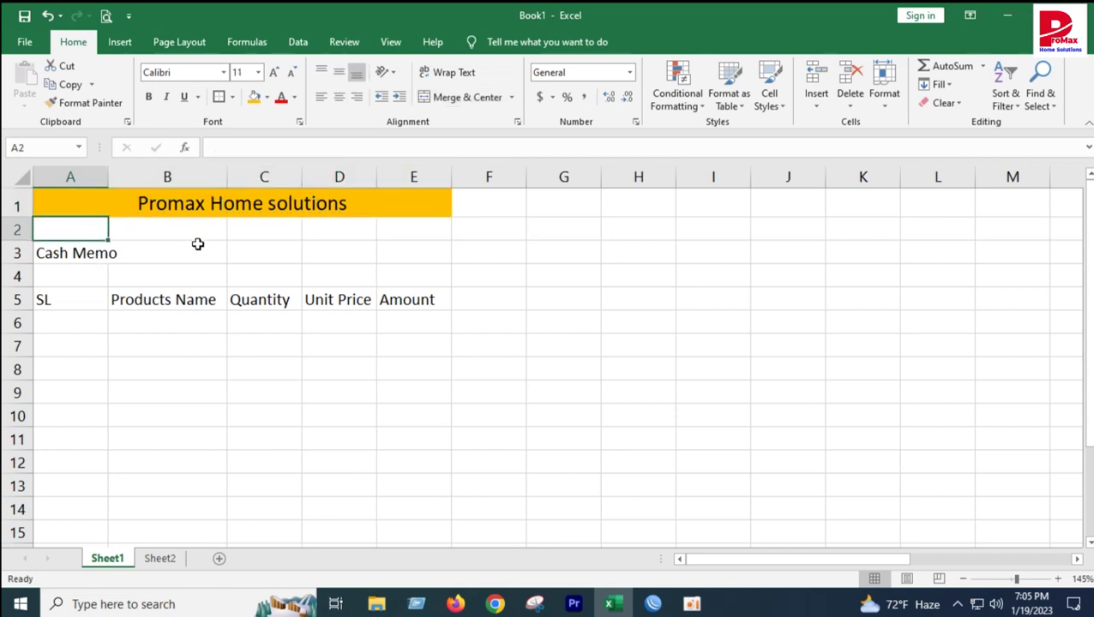
text(D)
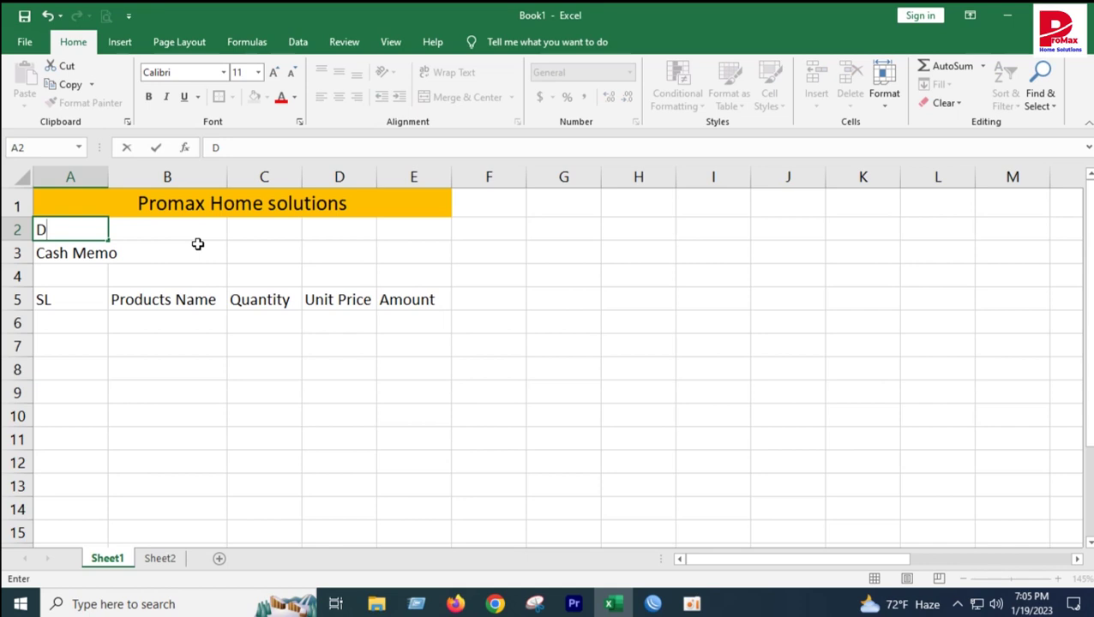
text(hak)
text(a,Bangladesh)
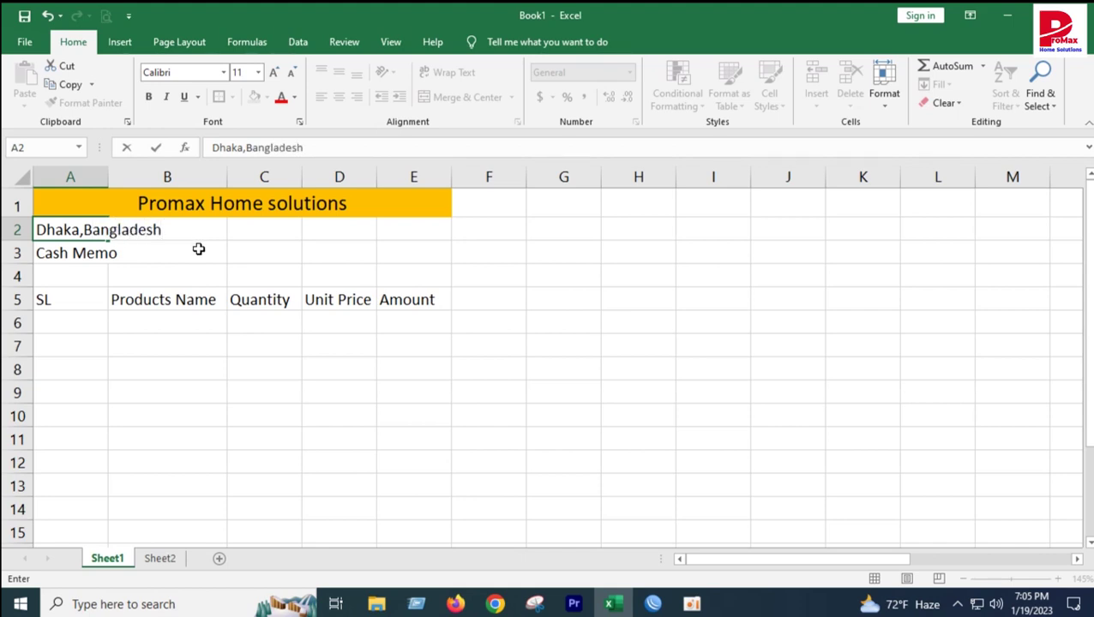
click(167, 369)
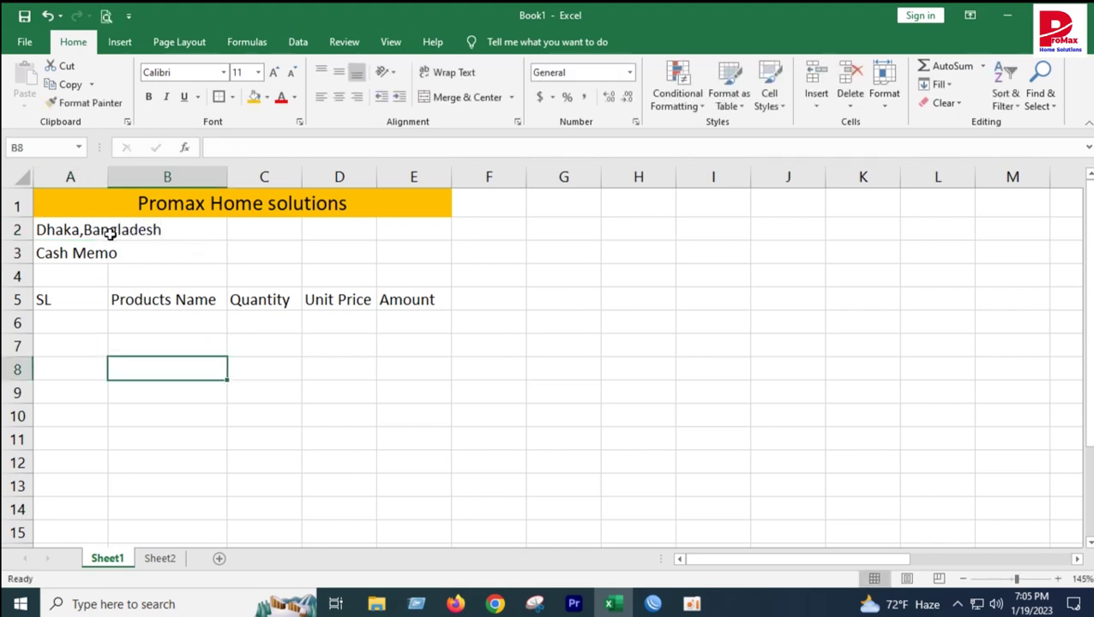
Unmerge the title, then apply Merge Across to A1:E2.
click(414, 199)
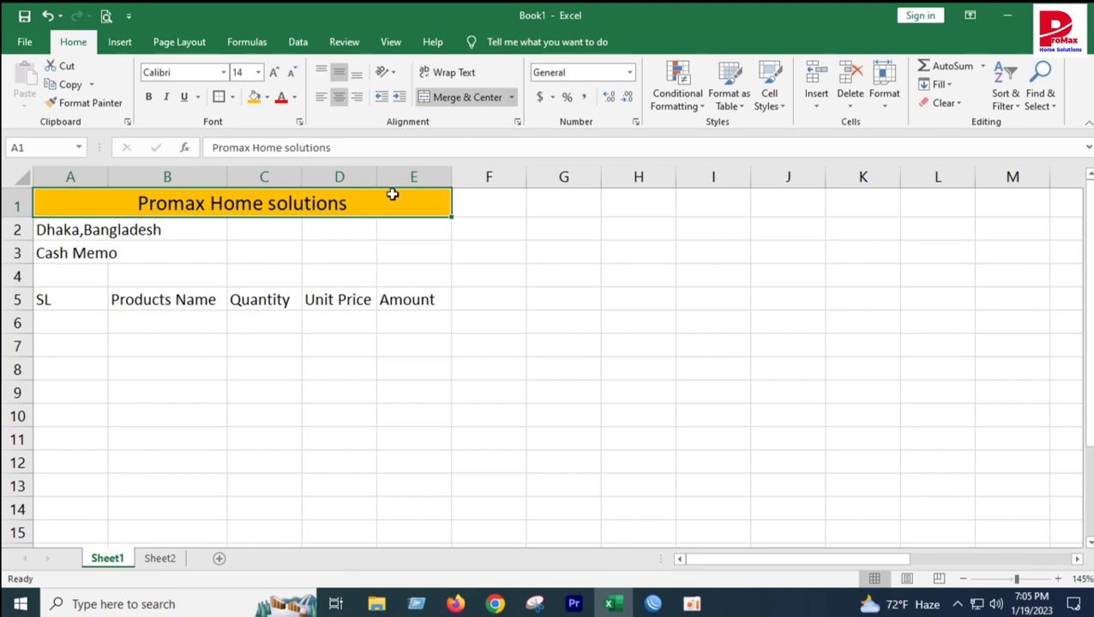
click(463, 97)
click(463, 300)
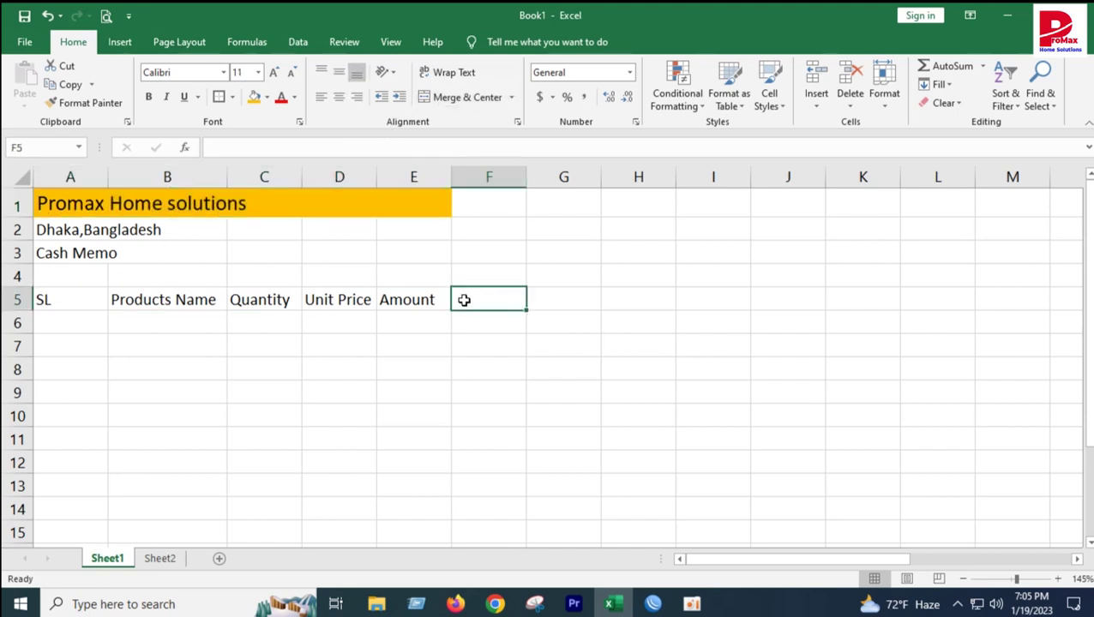
click(105, 210)
drag(107, 217, 93, 203)
click(86, 230)
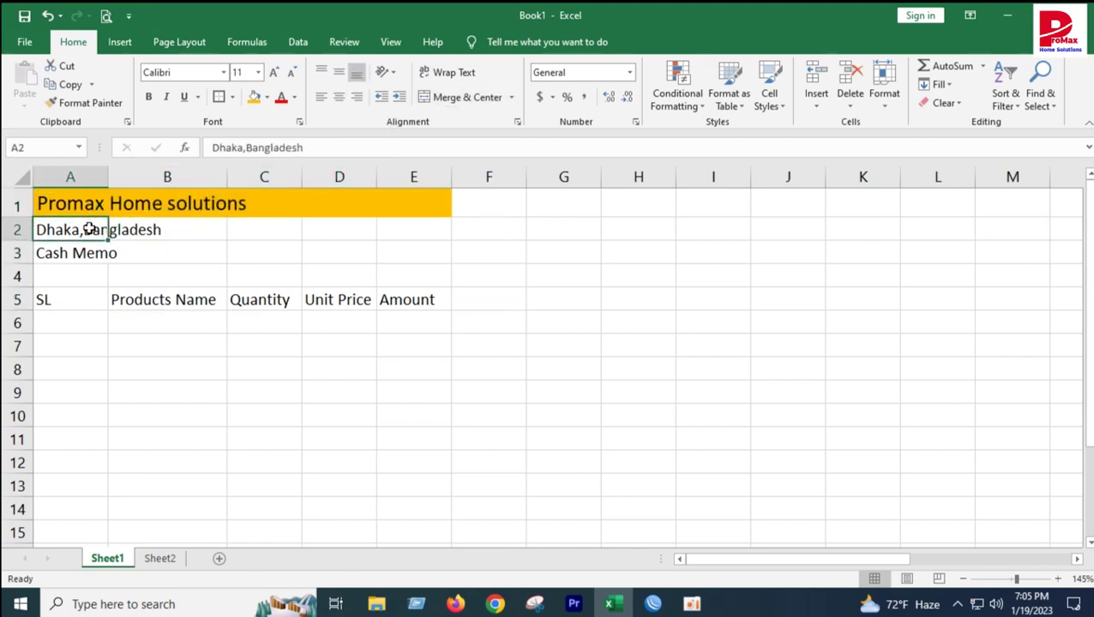
mouse_move(81, 203)
mouse_down()
mouse_move(244, 206)
mouse_move(403, 230)
mouse_up()
click(512, 97)
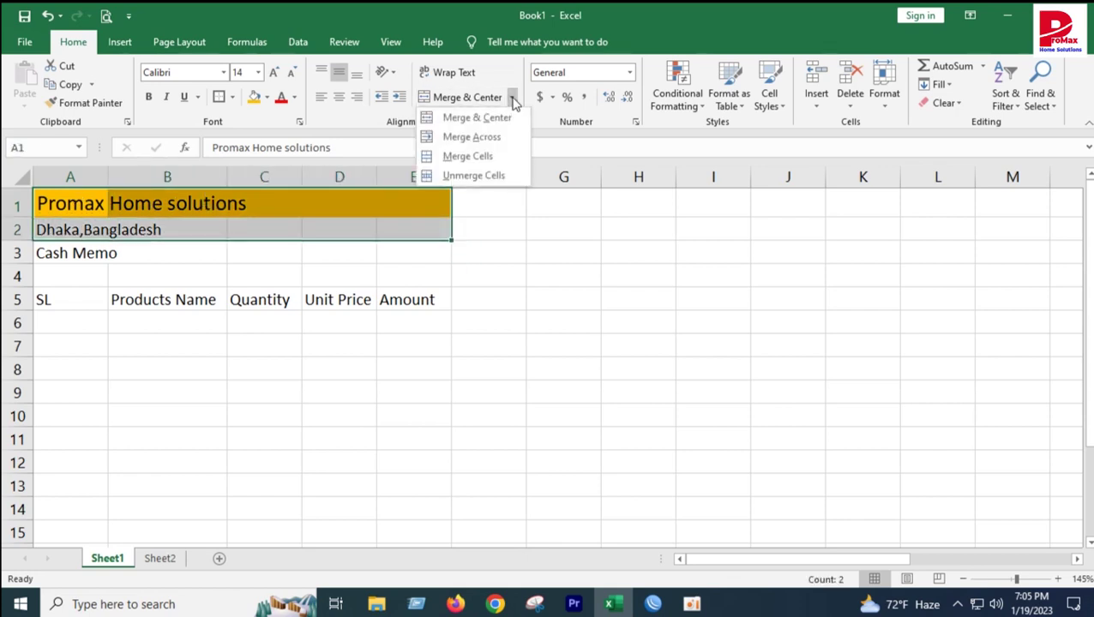
click(495, 142)
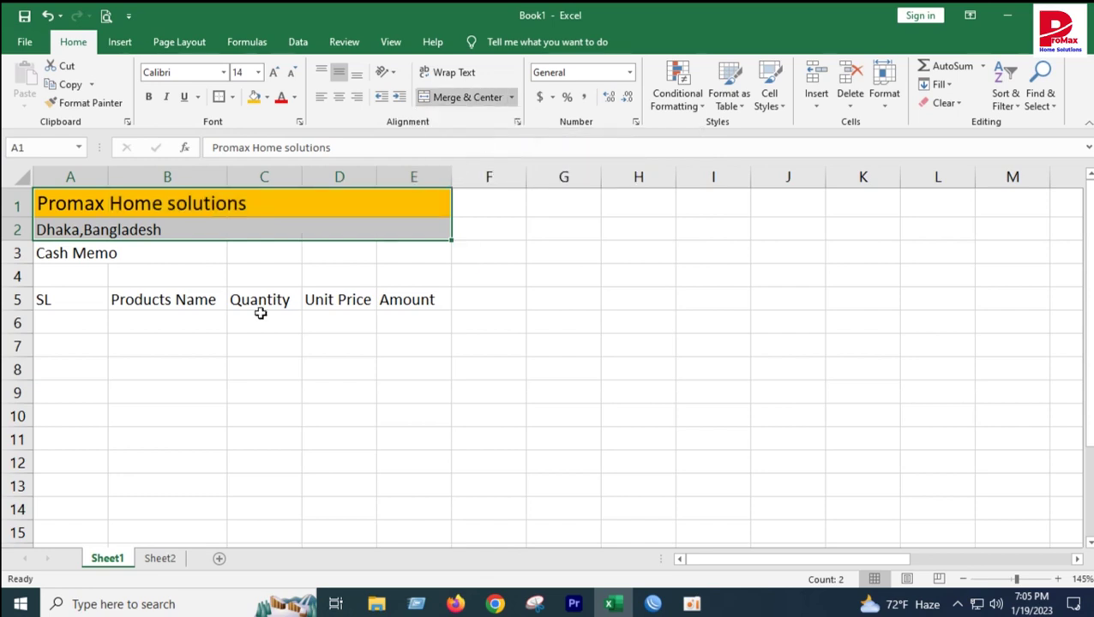
Centre the text of both merged header rows.
click(207, 224)
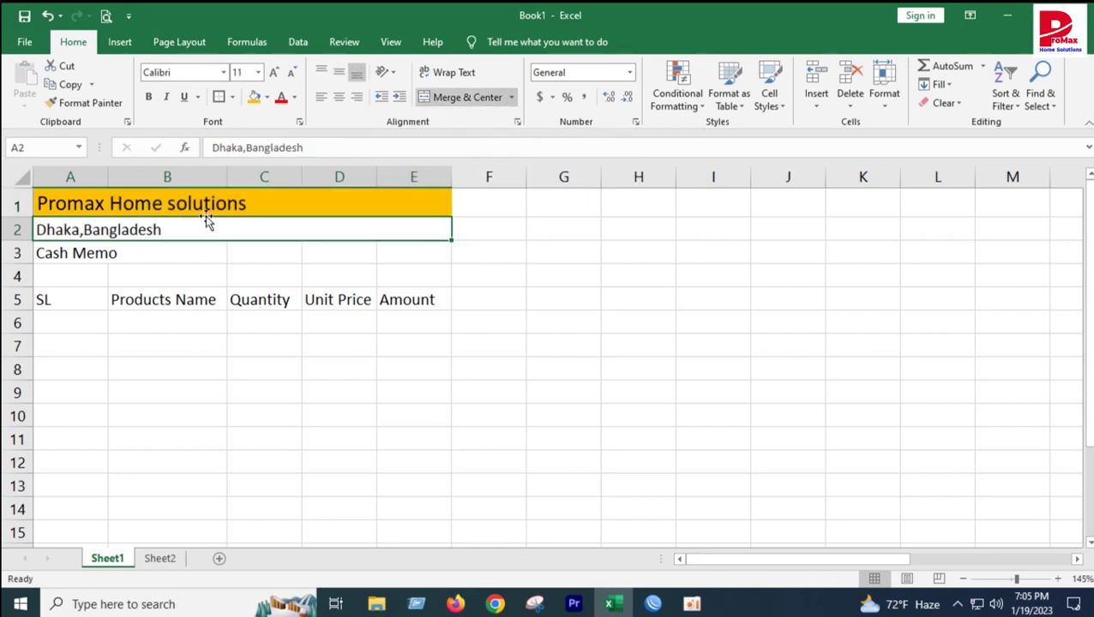
click(216, 203)
drag(183, 202, 183, 218)
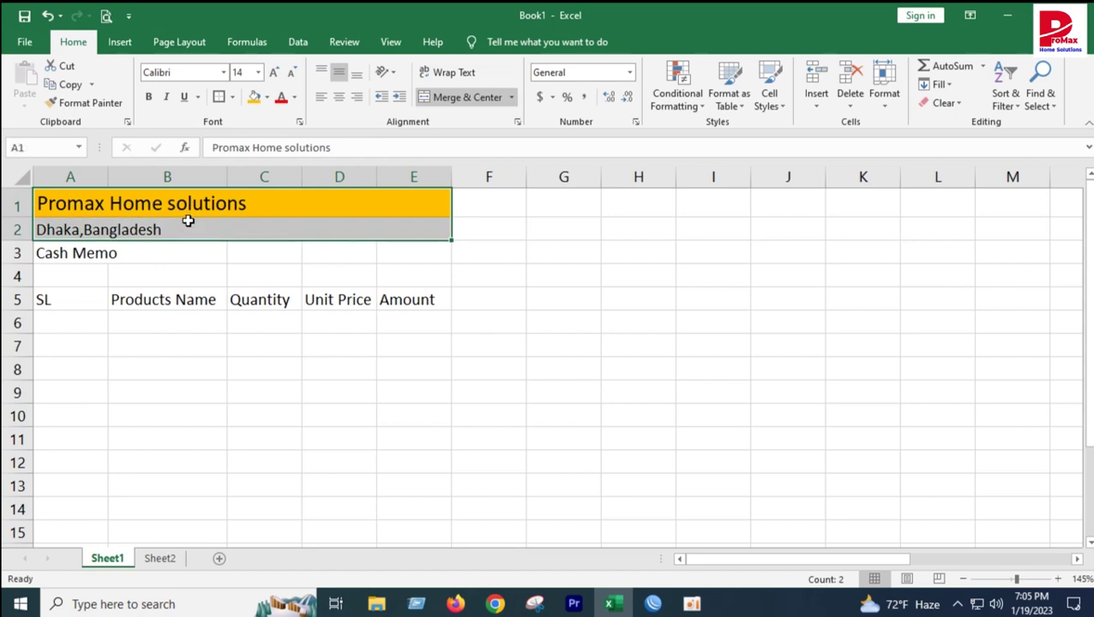
click(340, 98)
click(252, 321)
Make Dhaka,Bangladesh and the Promax Home solutions title bold.
click(238, 224)
click(150, 97)
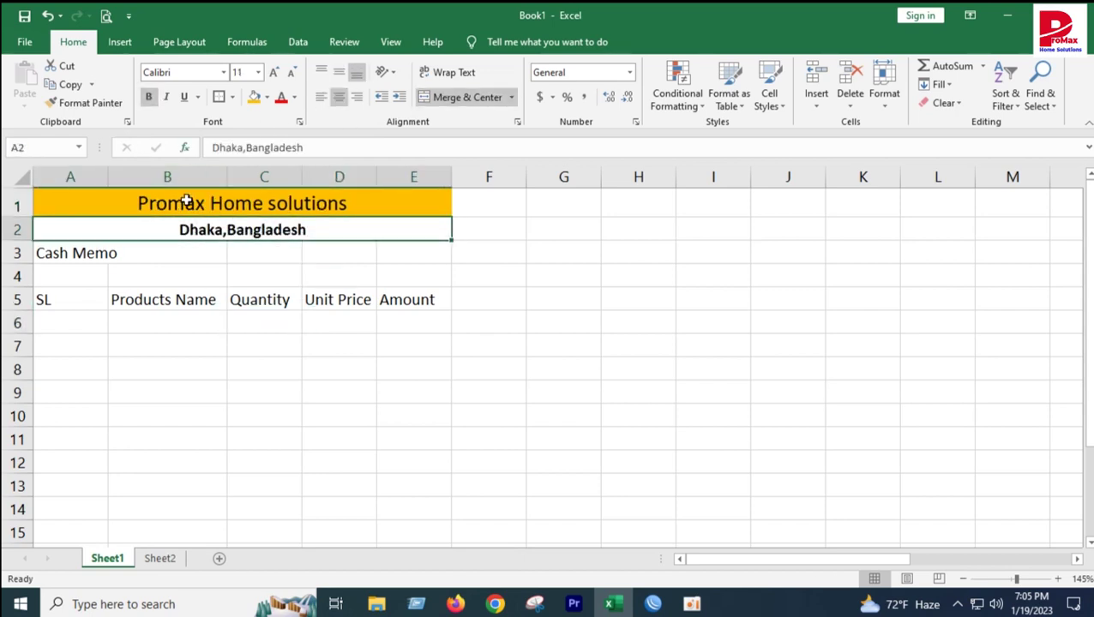
click(184, 203)
click(150, 98)
click(546, 375)
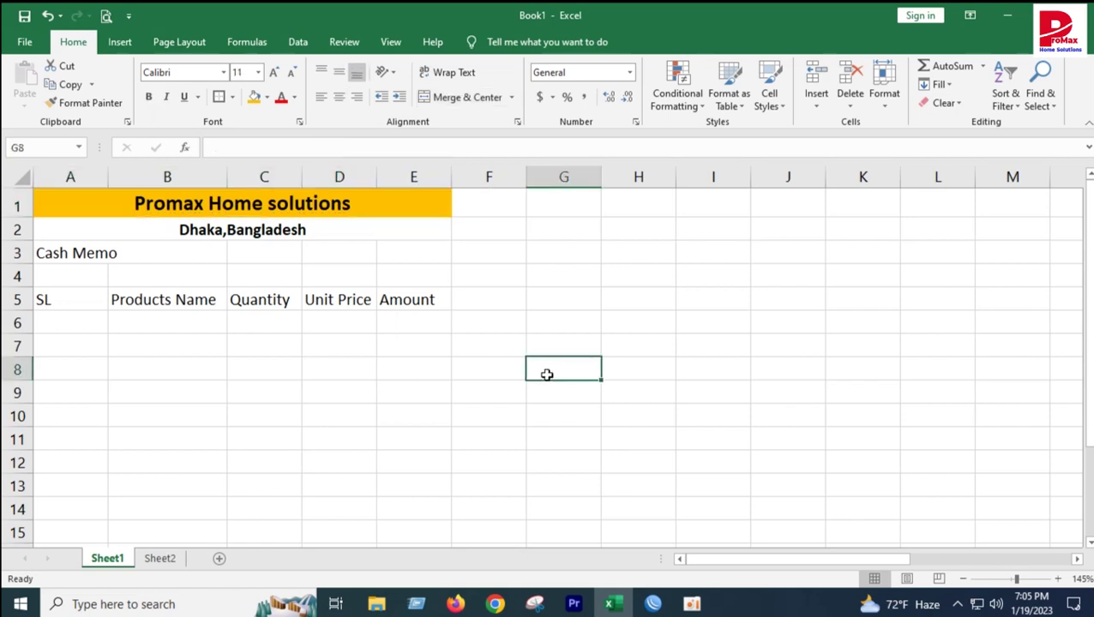
Merge and centre Cash Memo across A3:E3.
click(70, 250)
drag(57, 253, 418, 258)
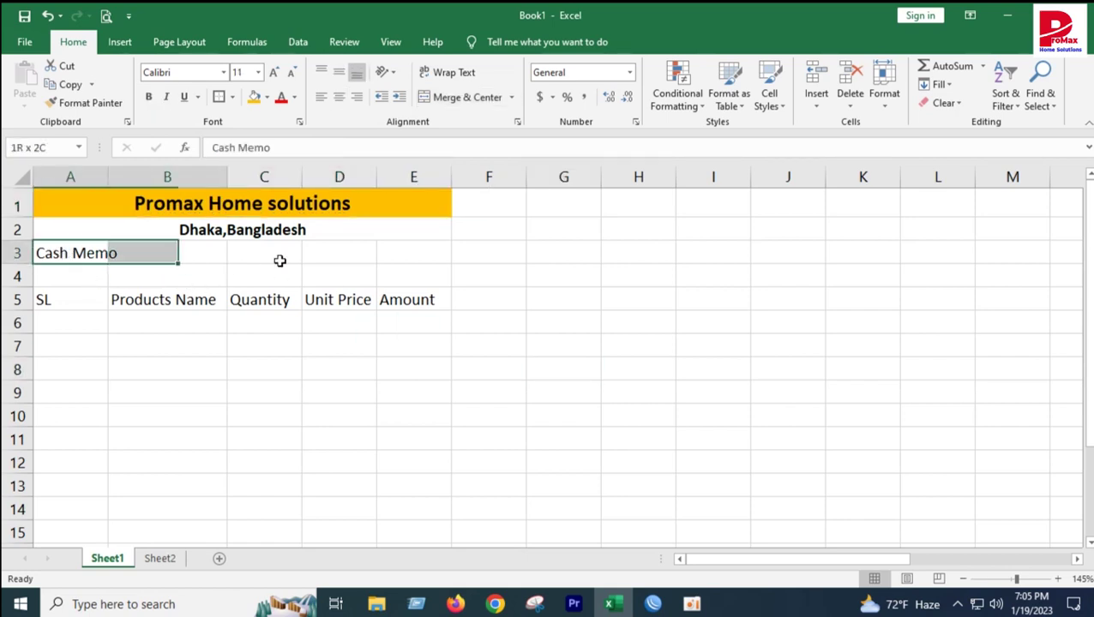
click(341, 98)
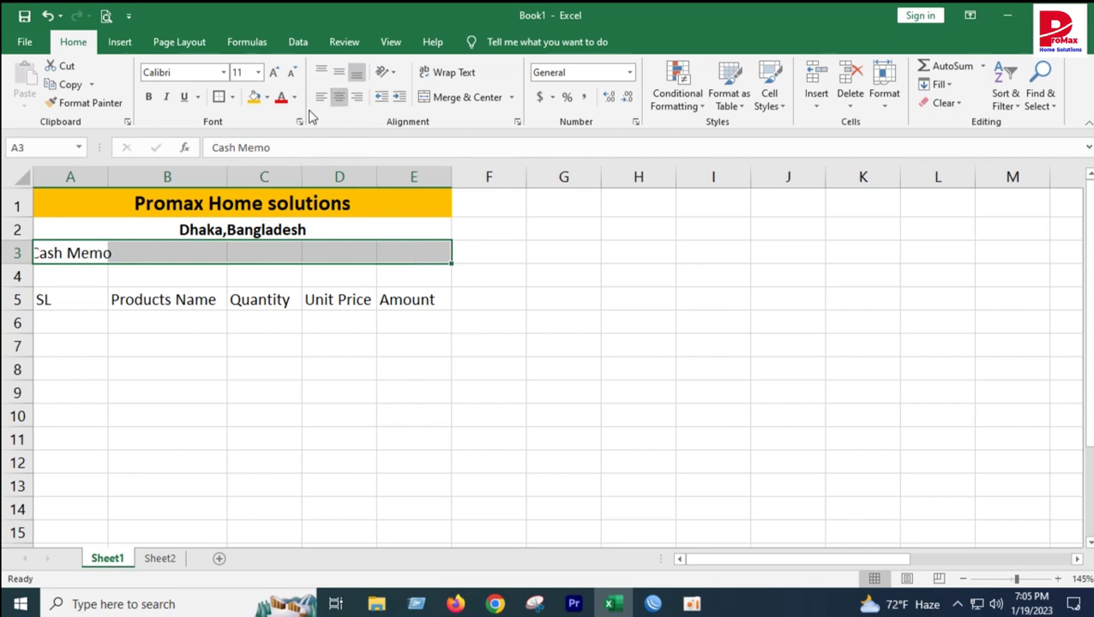
click(450, 97)
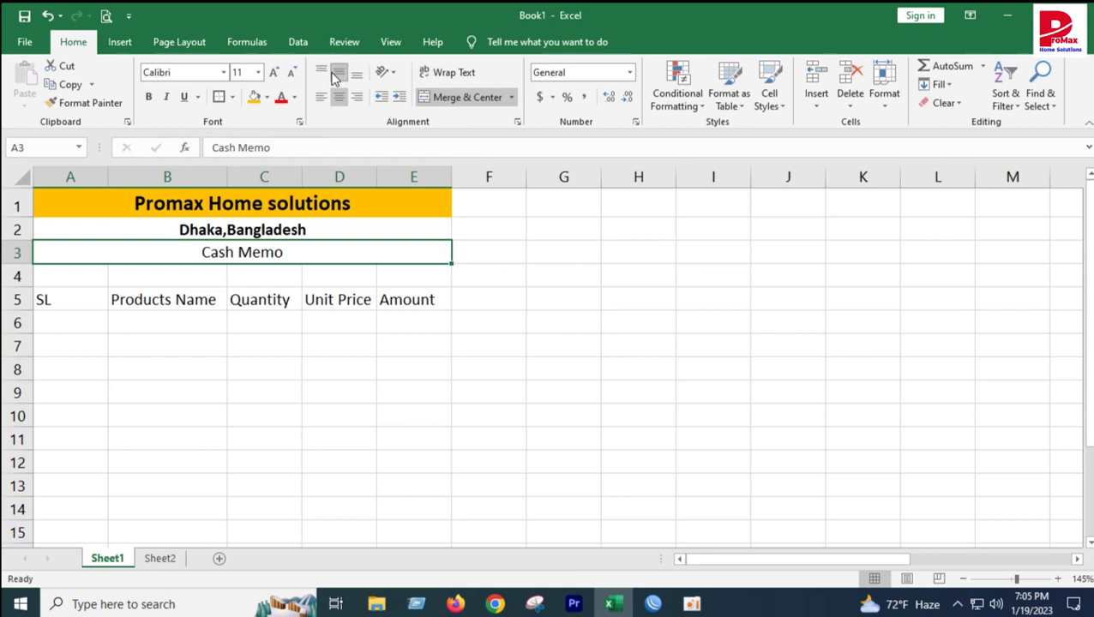
click(552, 393)
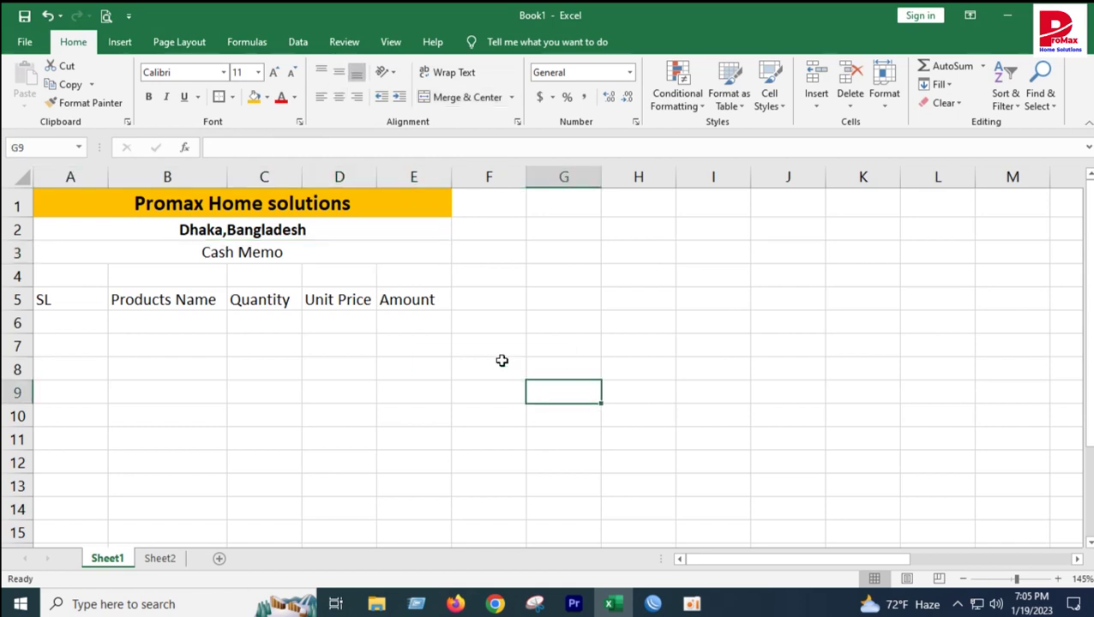
Insert three blank rows at rows 4–6 above the table headings.
drag(17, 276, 29, 316)
key(ctrl+shift+plus)
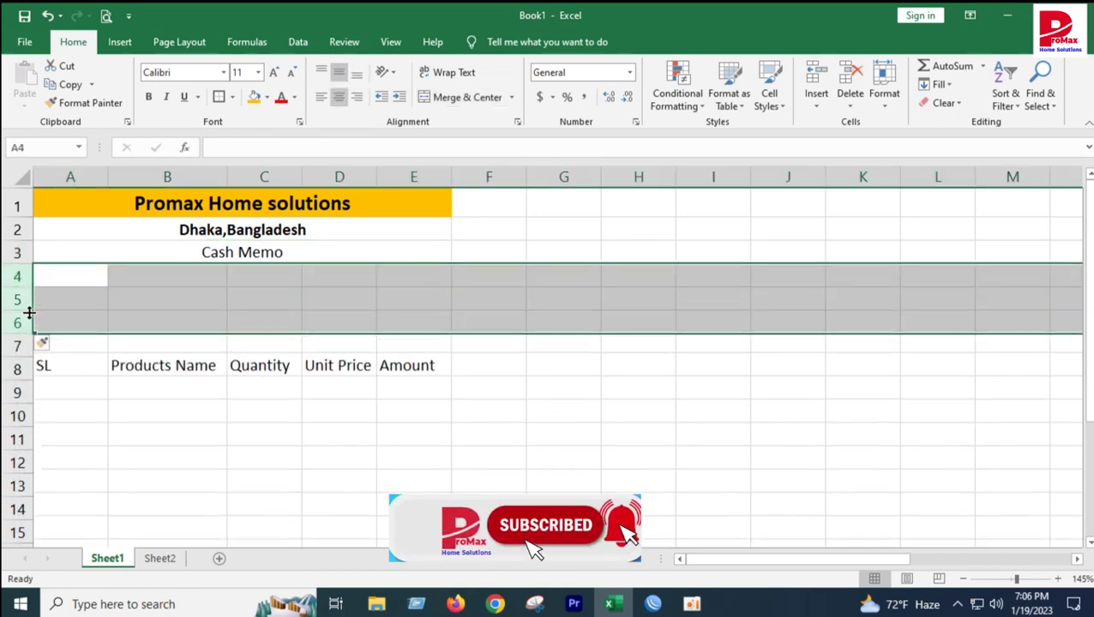
click(215, 487)
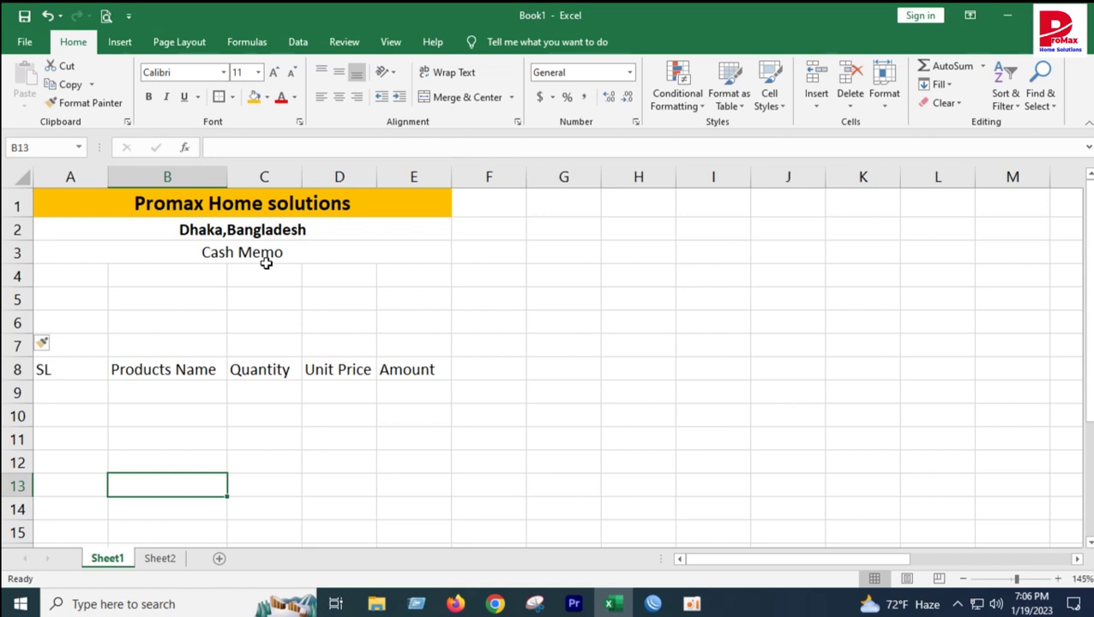
Enter 'Customer Name:' in A4 and adjust the width of column A.
click(269, 269)
click(240, 249)
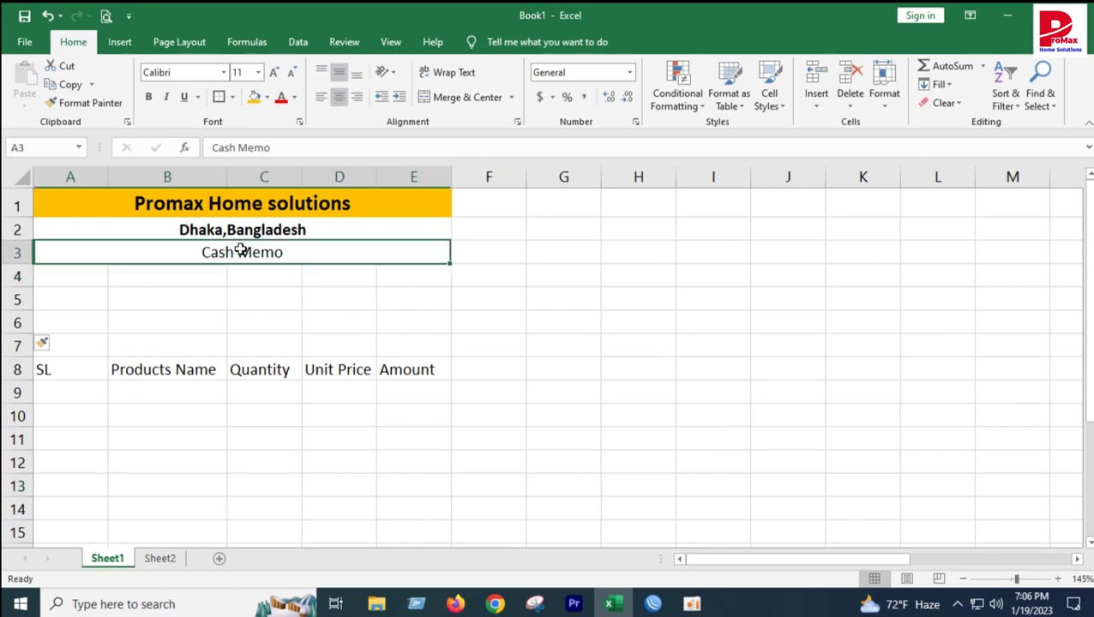
click(271, 307)
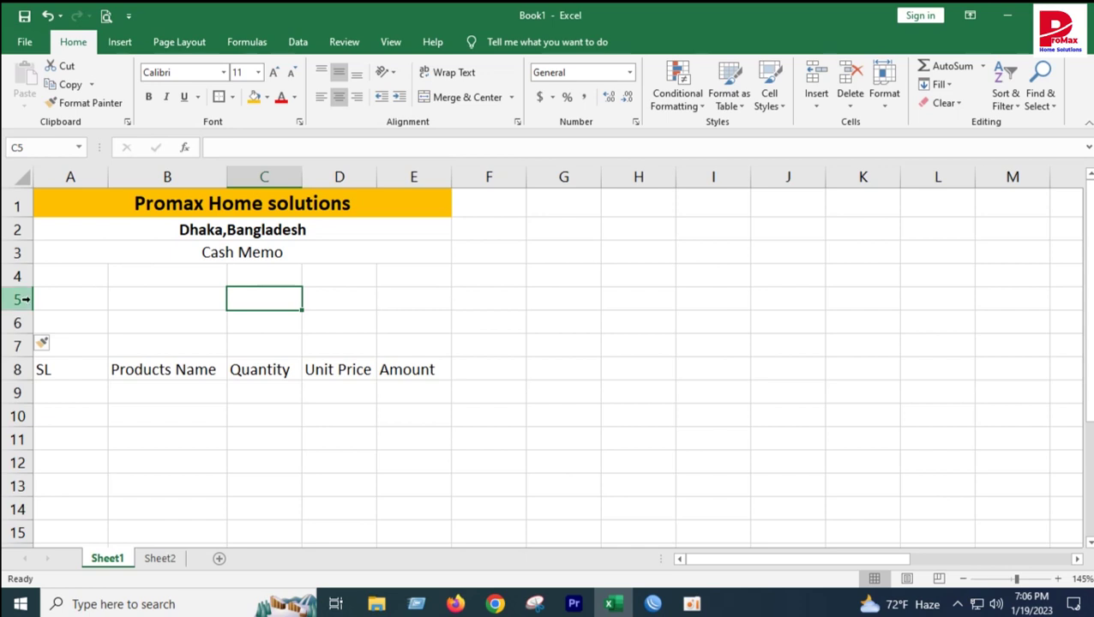
click(60, 273)
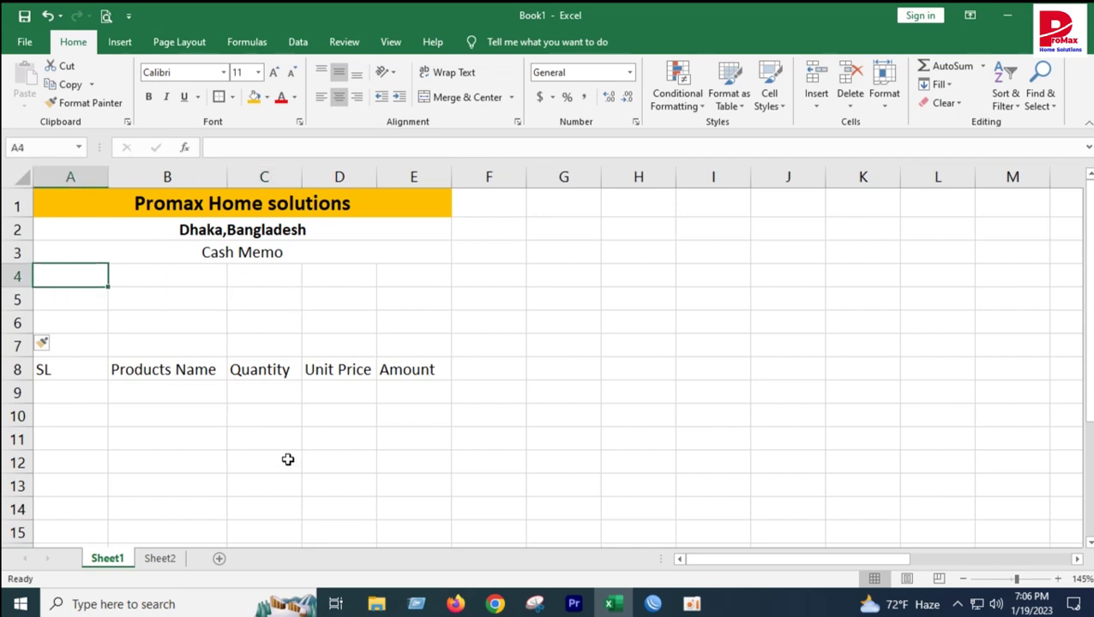
text(C)
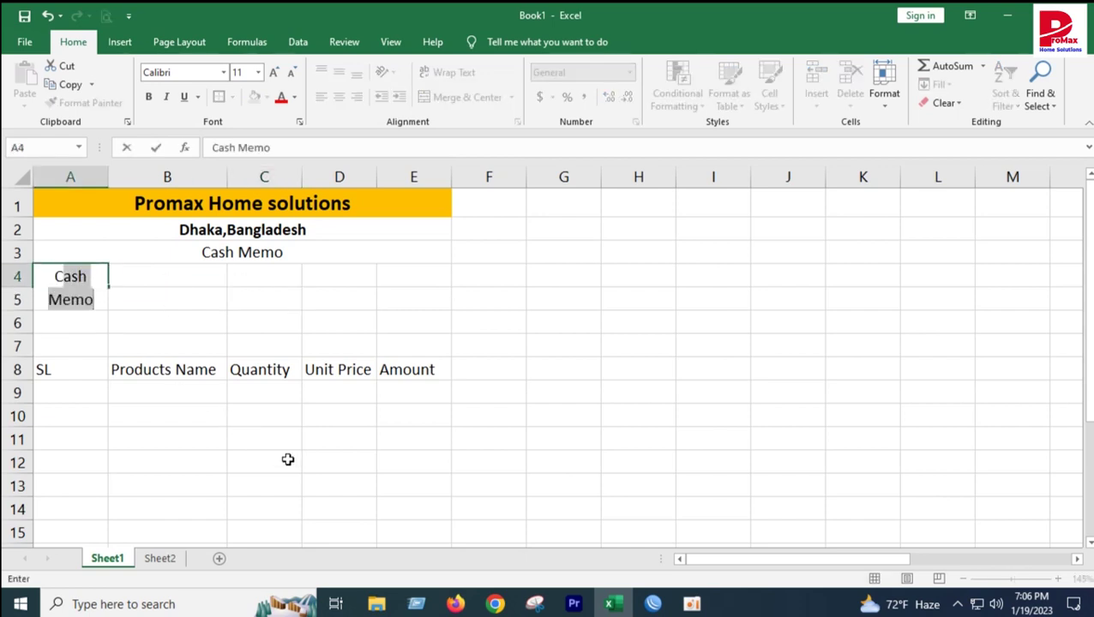
text(us)
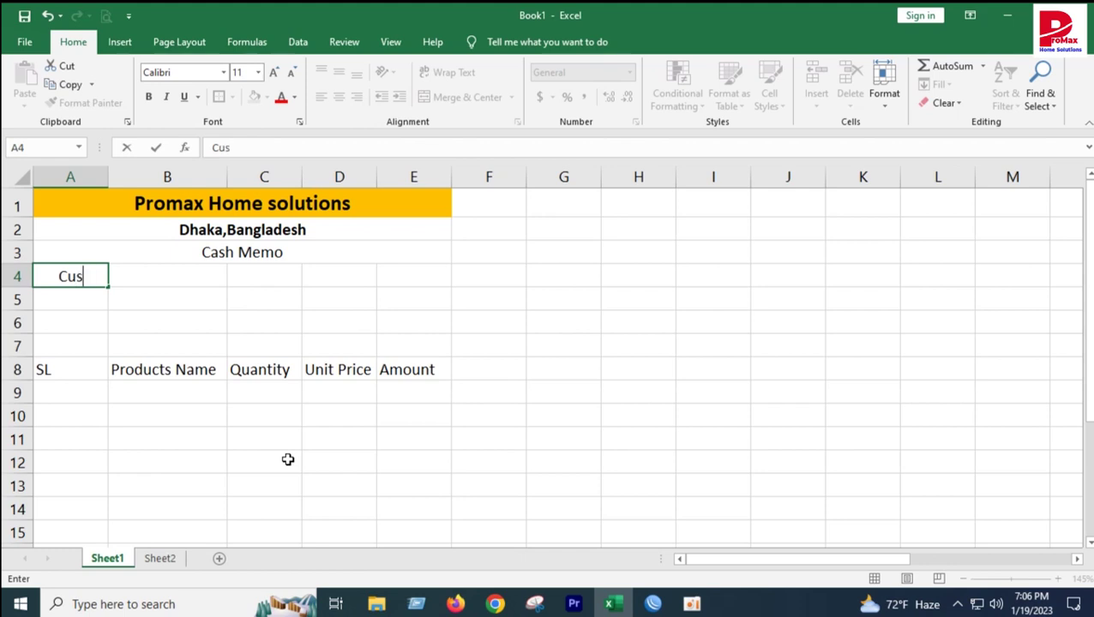
text(tomer)
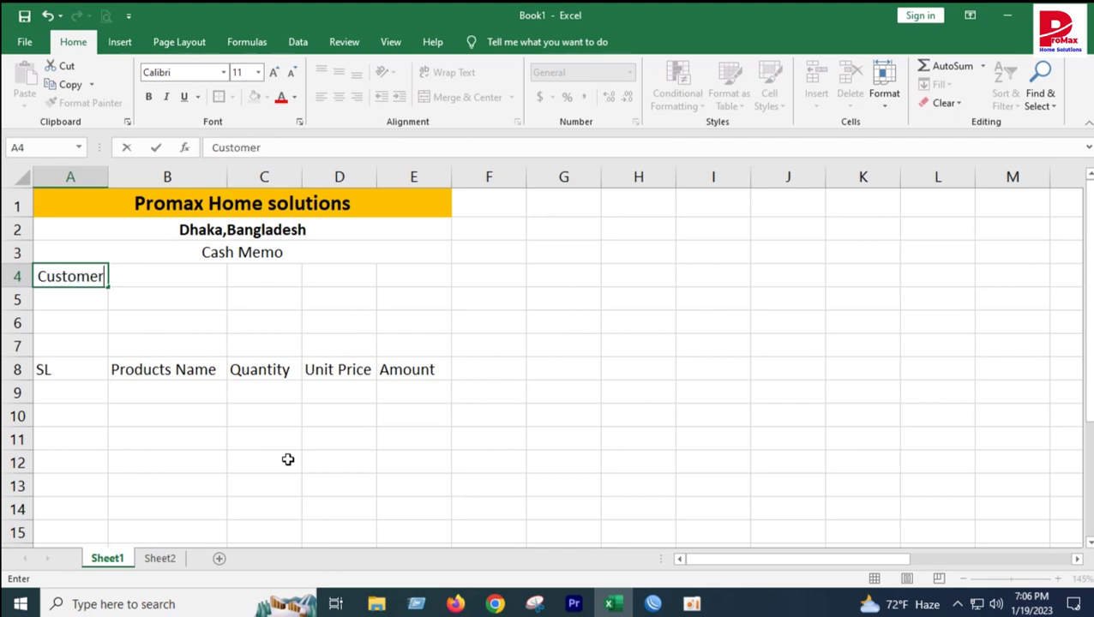
text( Name)
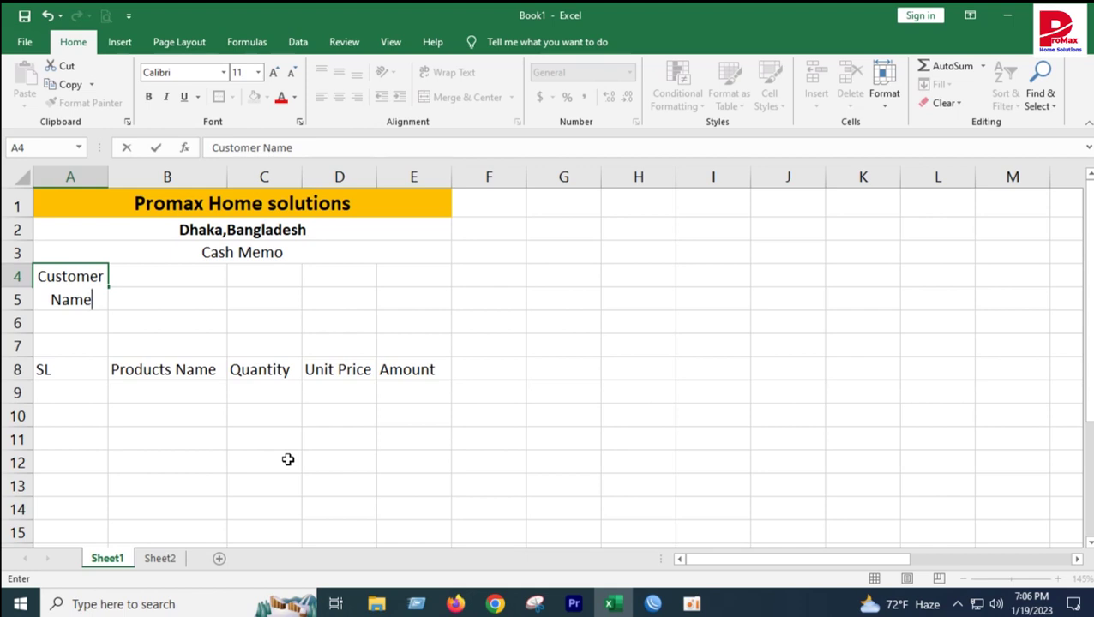
text(:)
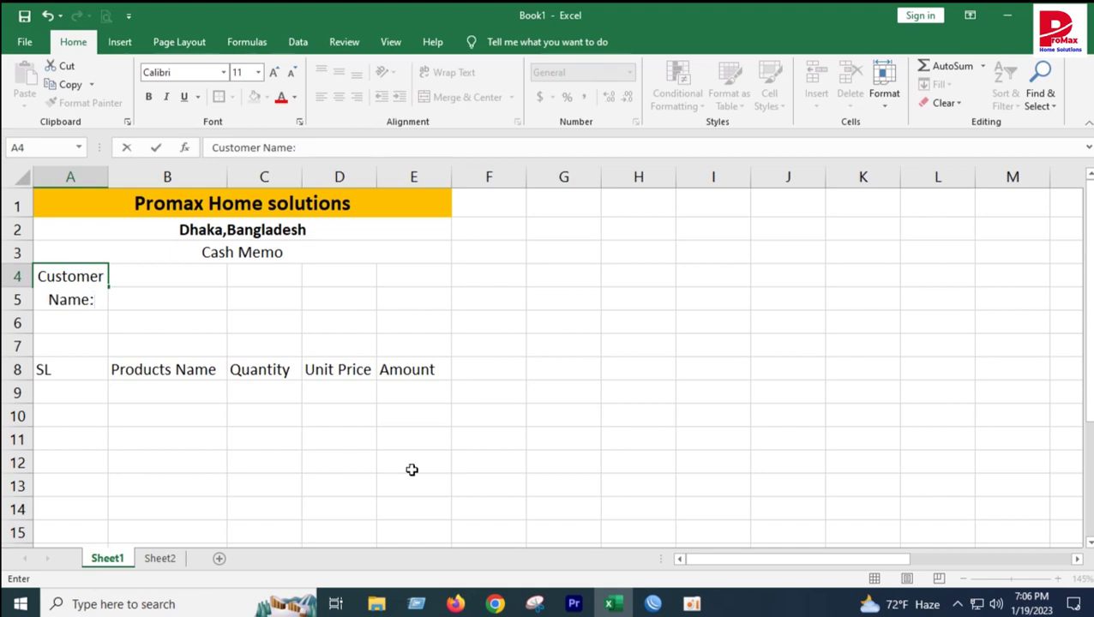
click(414, 468)
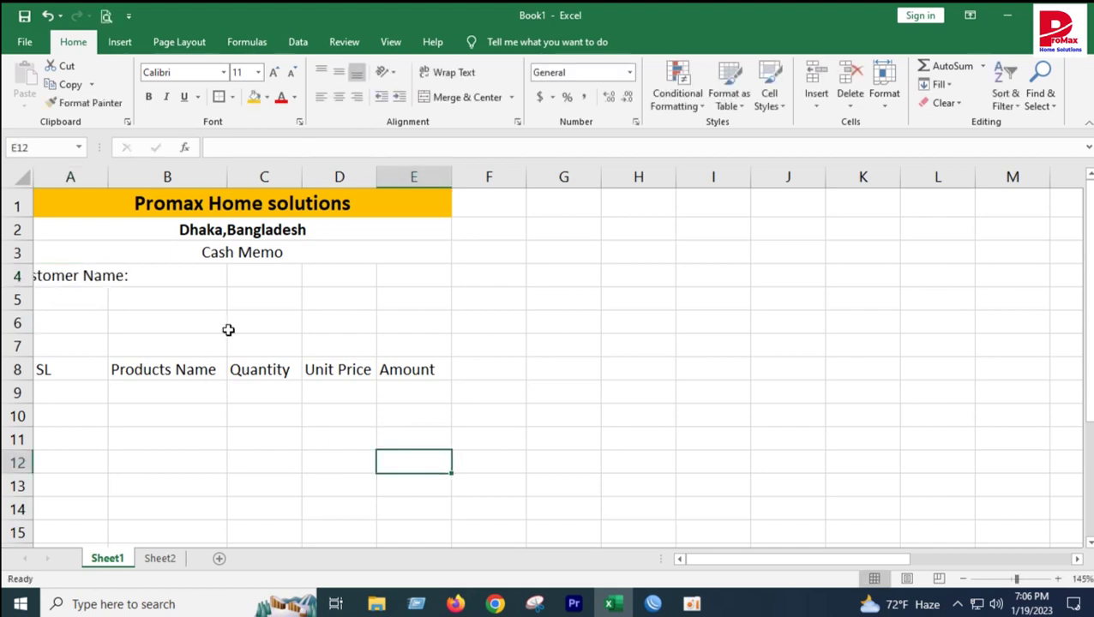
double_click(107, 164)
drag(161, 174, 72, 176)
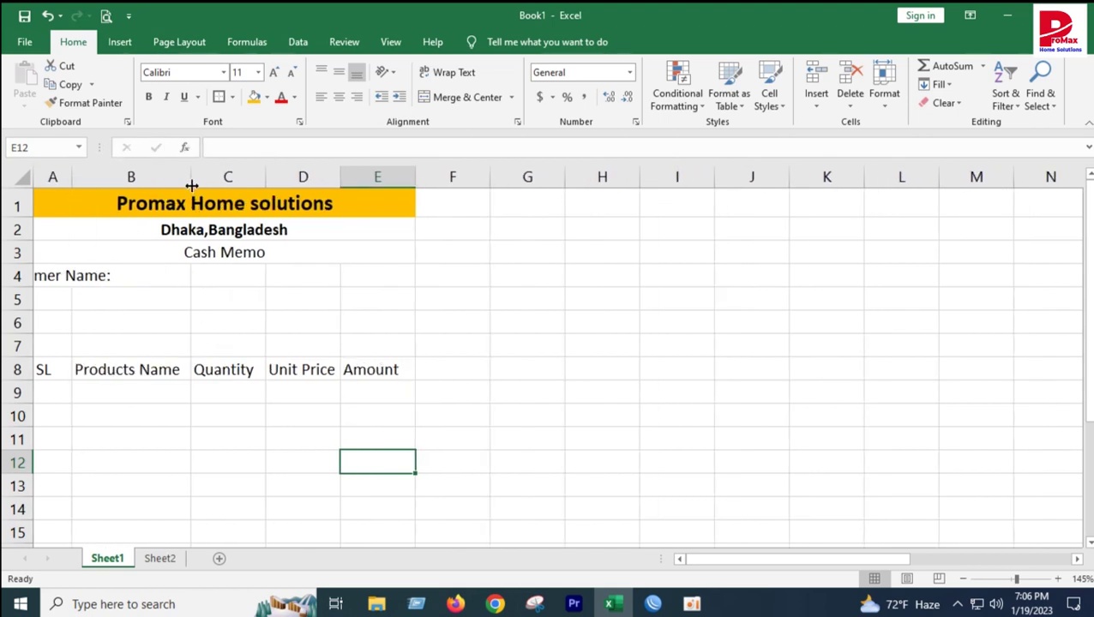
Widen columns B through E for Products Name, Quantity, Unit Price and Amount.
drag(192, 187, 221, 182)
click(255, 370)
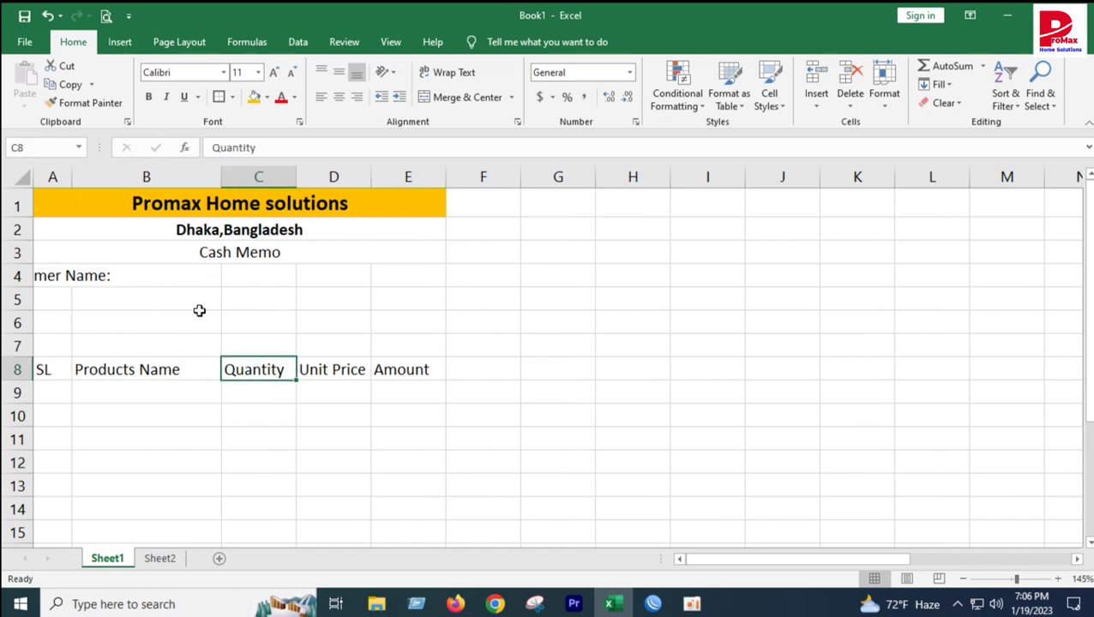
drag(296, 176, 314, 177)
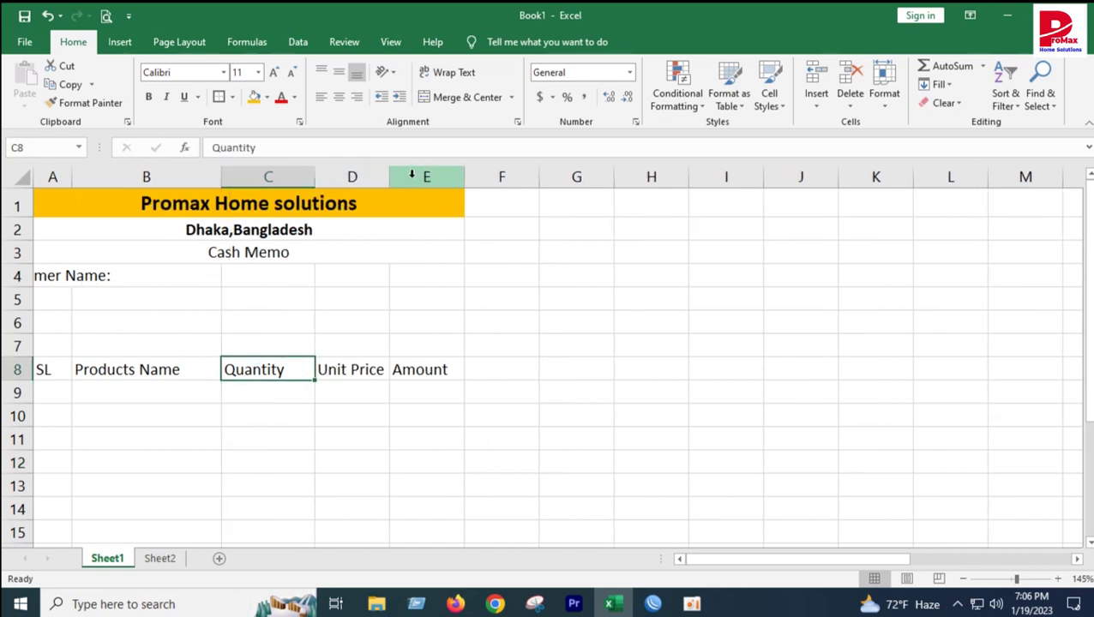
drag(389, 177, 491, 177)
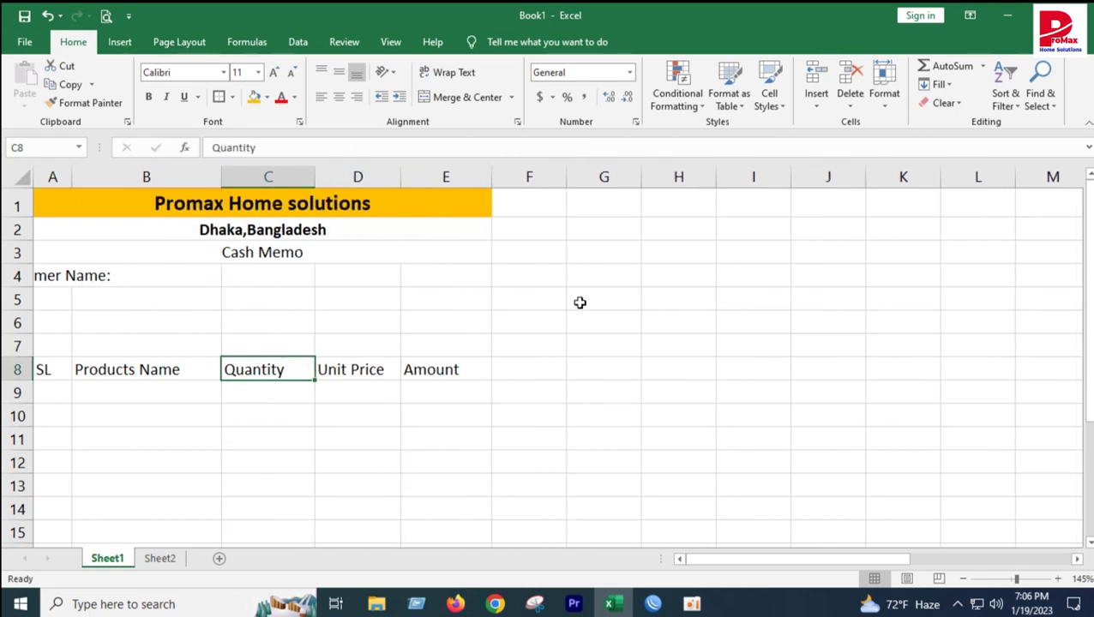
click(582, 301)
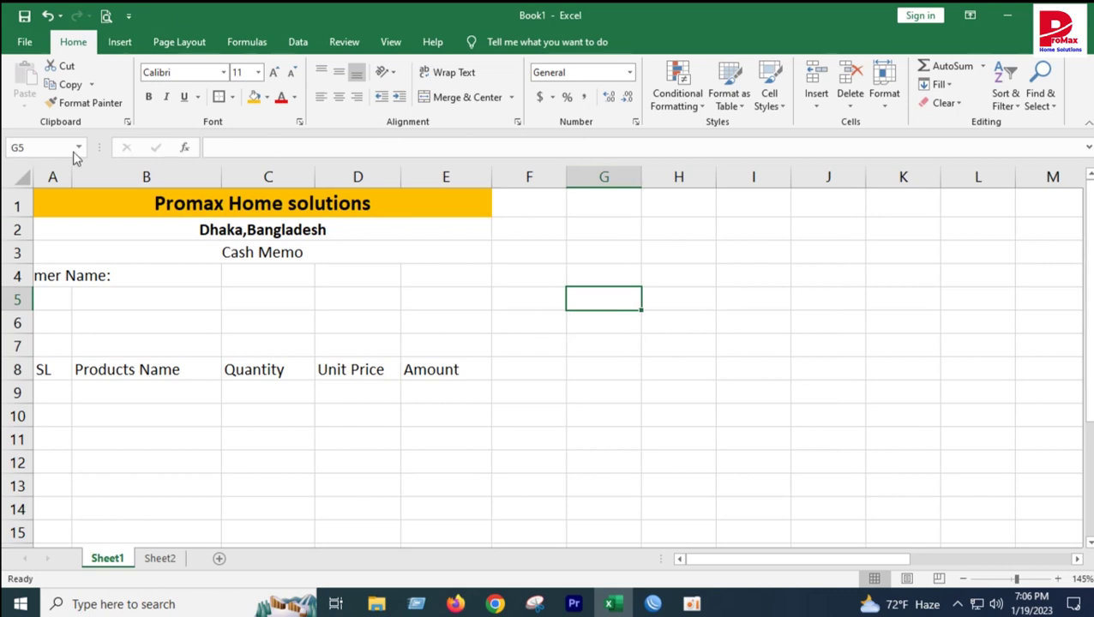
click(133, 278)
click(54, 277)
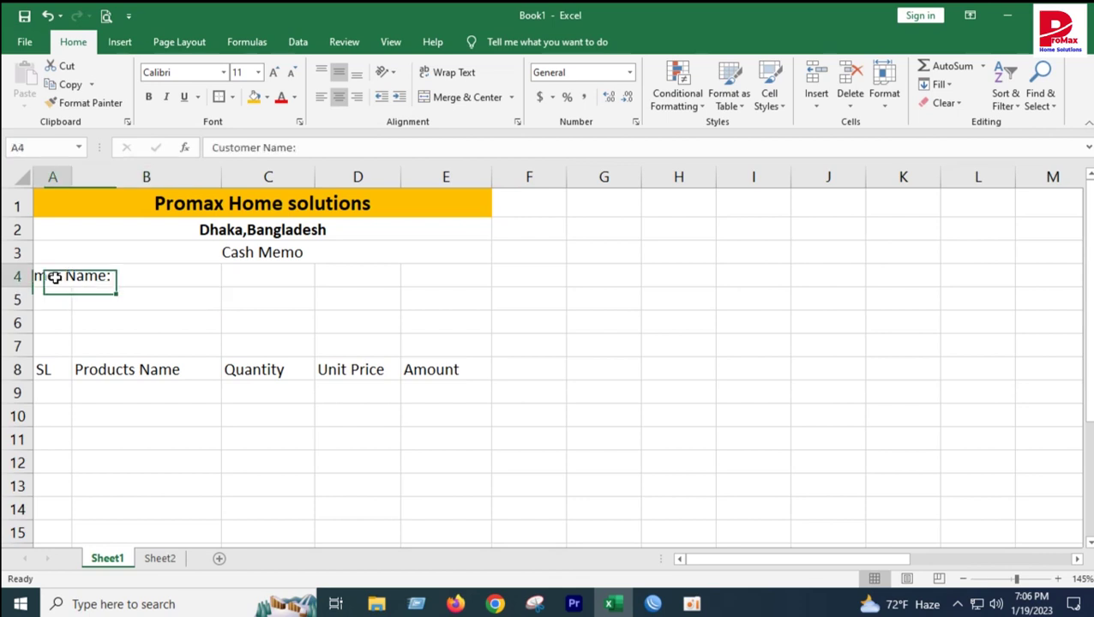
click(89, 307)
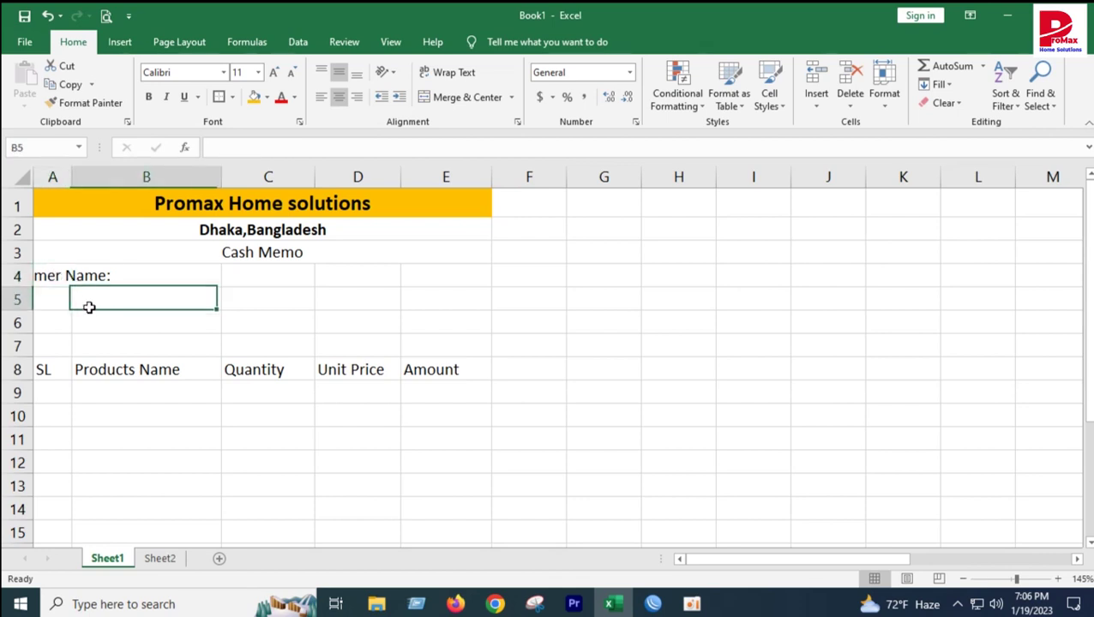
click(147, 176)
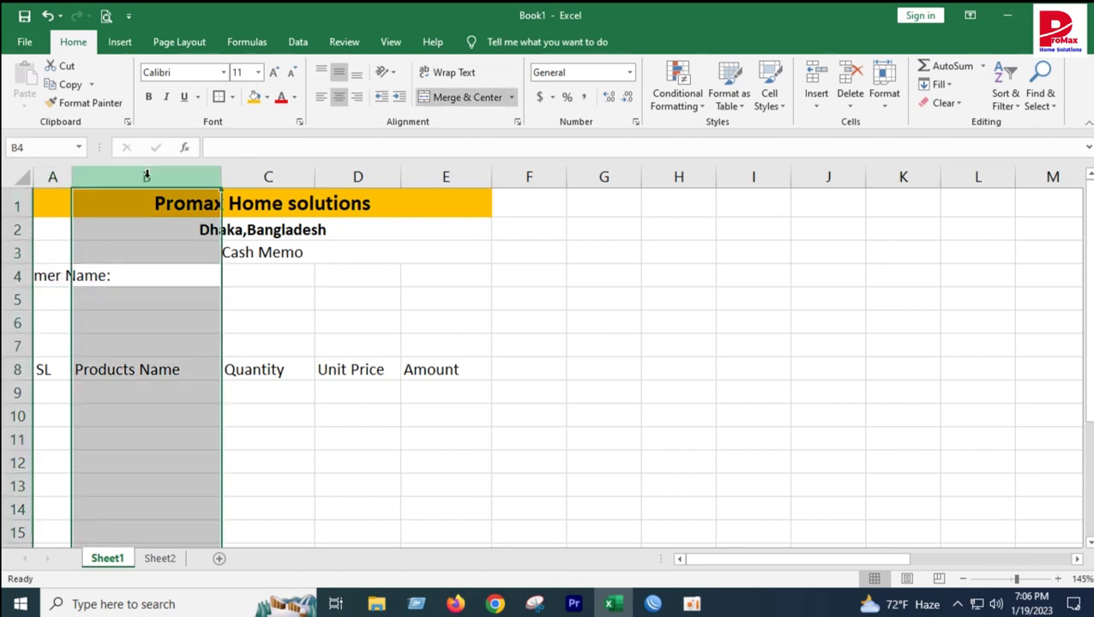
Insert a blank column before Products Name and merge A4:B4 with Customer Name: left-aligned.
key(ctrl+shift+plus)
click(306, 439)
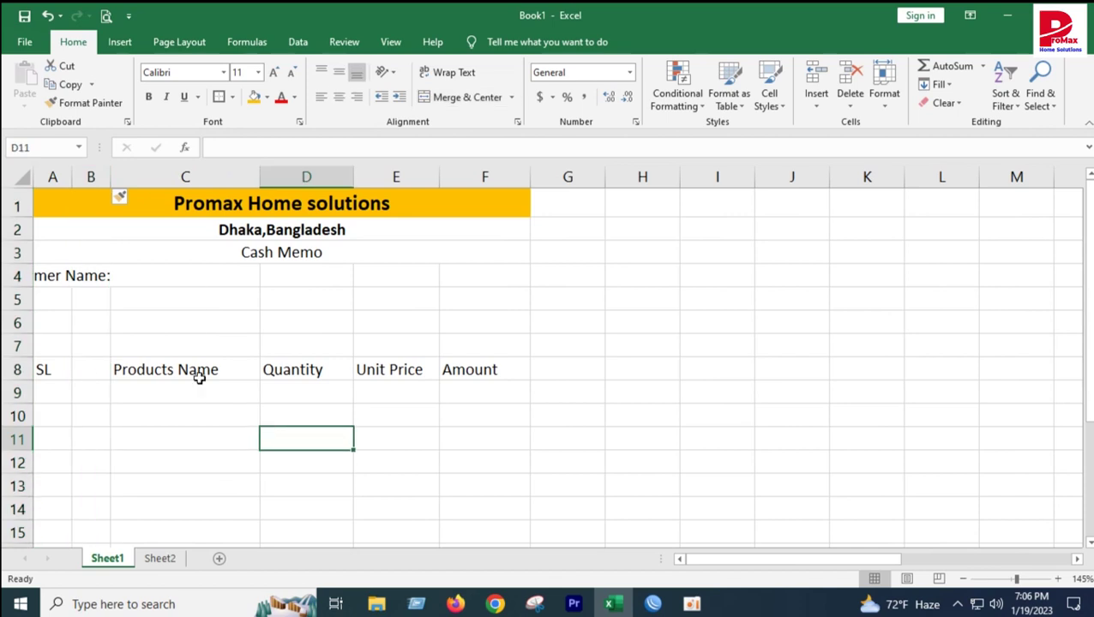
click(60, 276)
drag(54, 272, 90, 273)
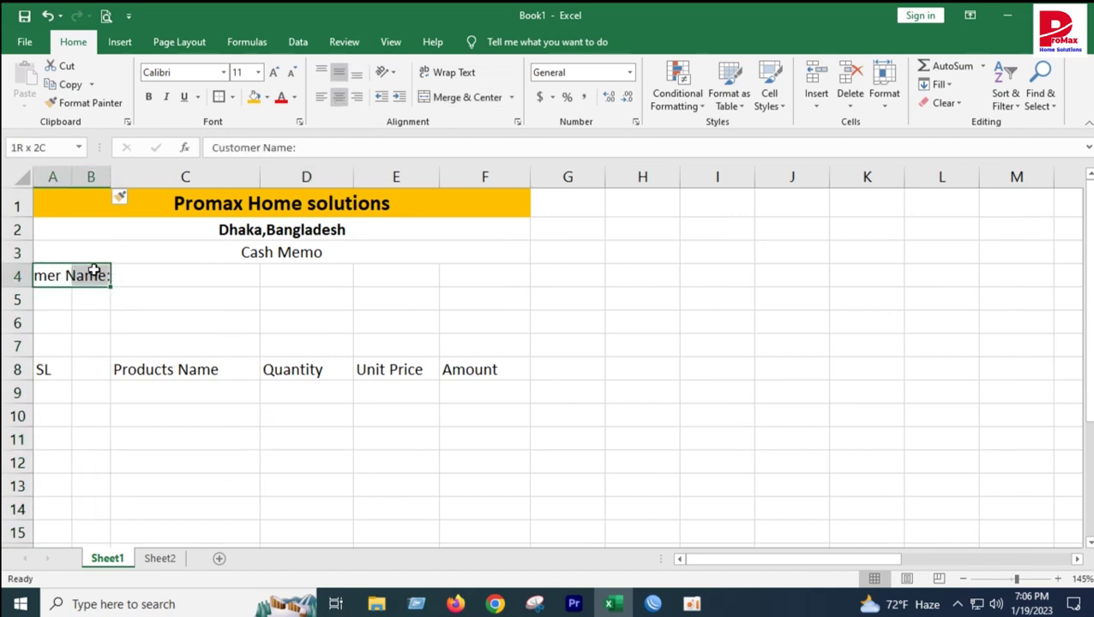
click(456, 101)
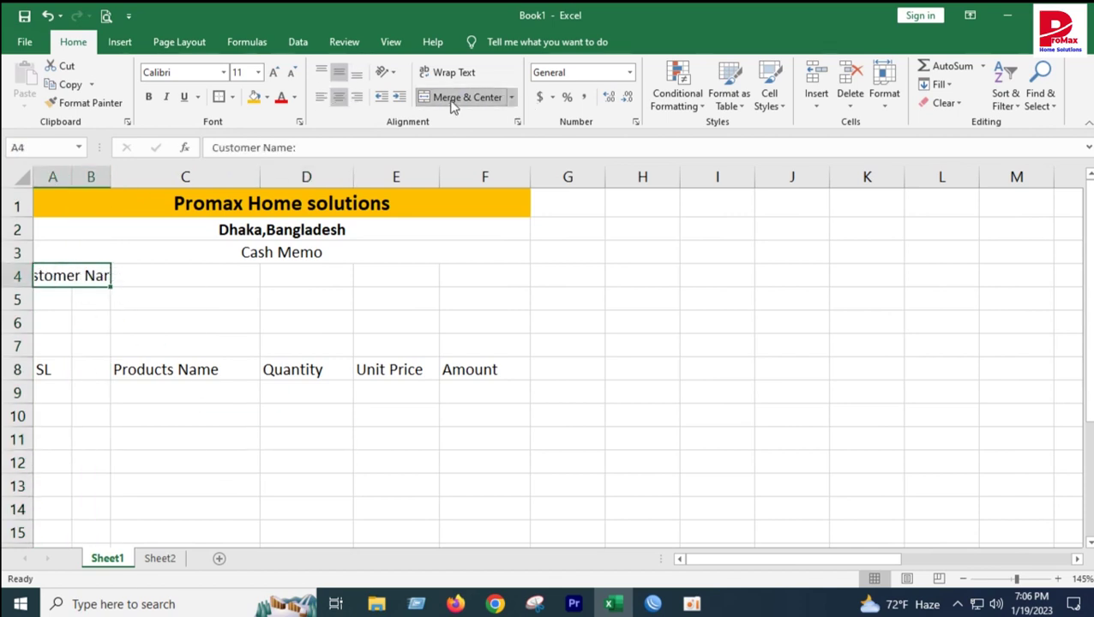
click(320, 97)
click(173, 346)
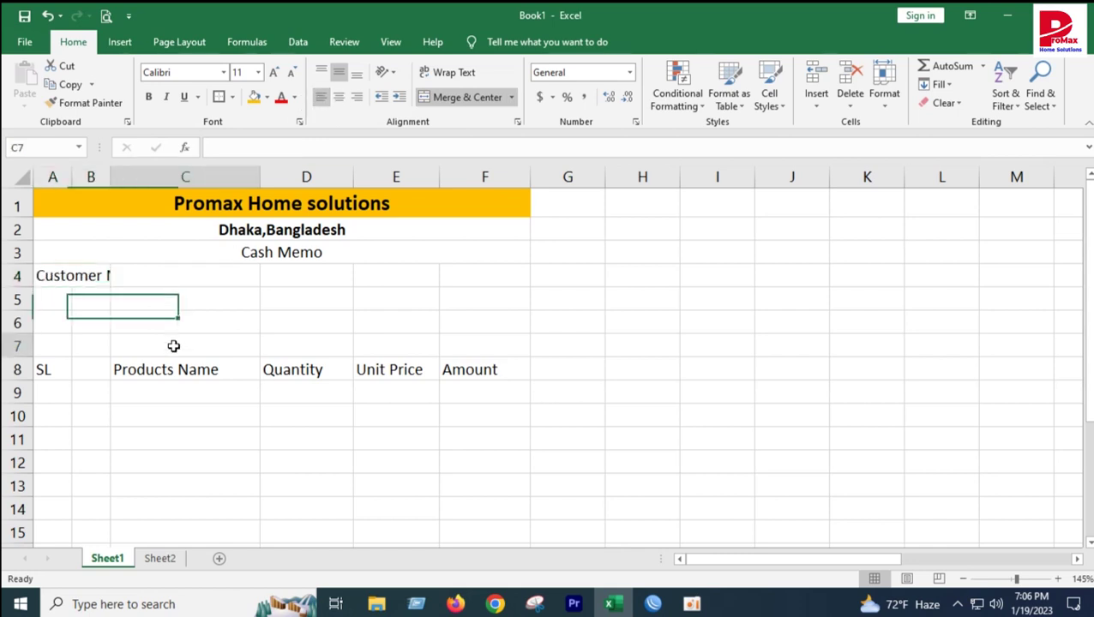
Unmerge the Customer Name: cells so the label spills across A4:C4.
drag(73, 275, 171, 274)
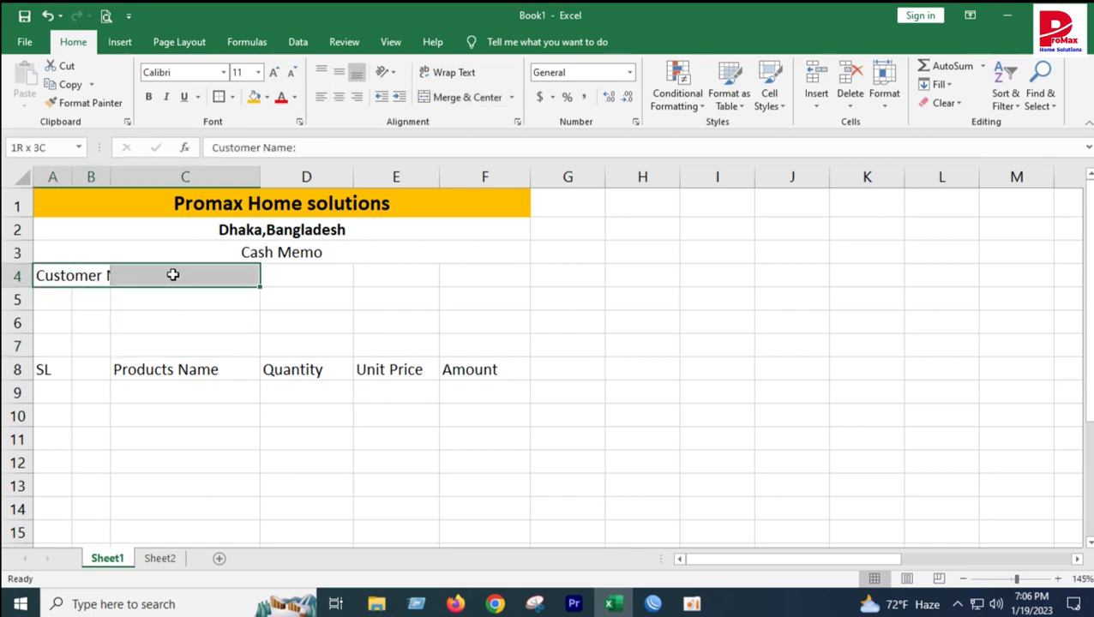
click(444, 100)
click(183, 365)
click(88, 275)
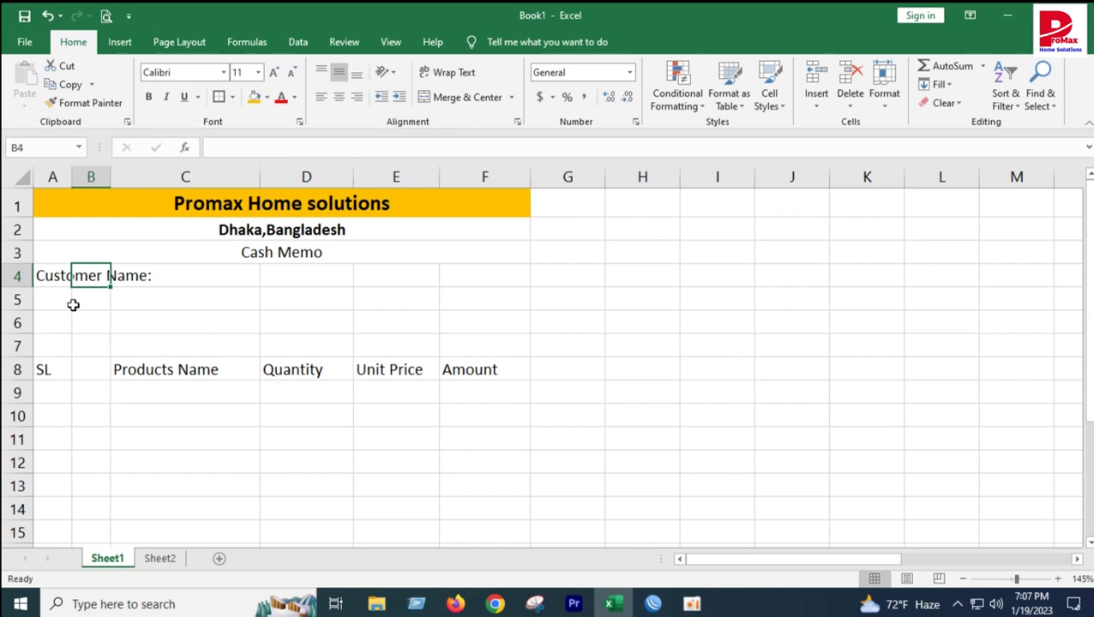
click(49, 276)
click(100, 275)
click(178, 280)
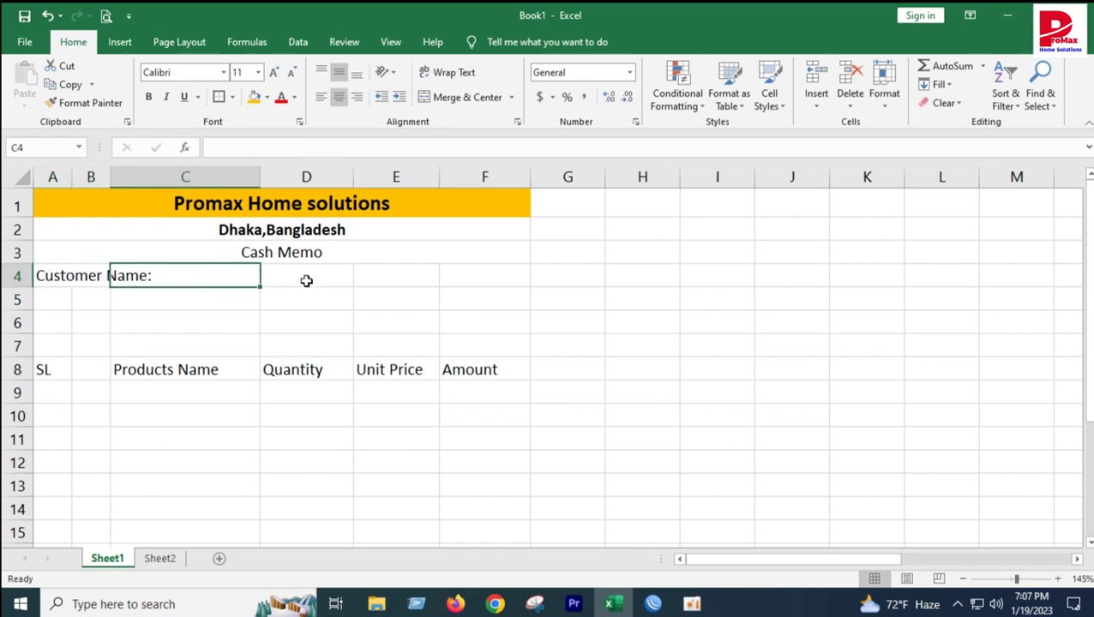
click(210, 305)
click(49, 295)
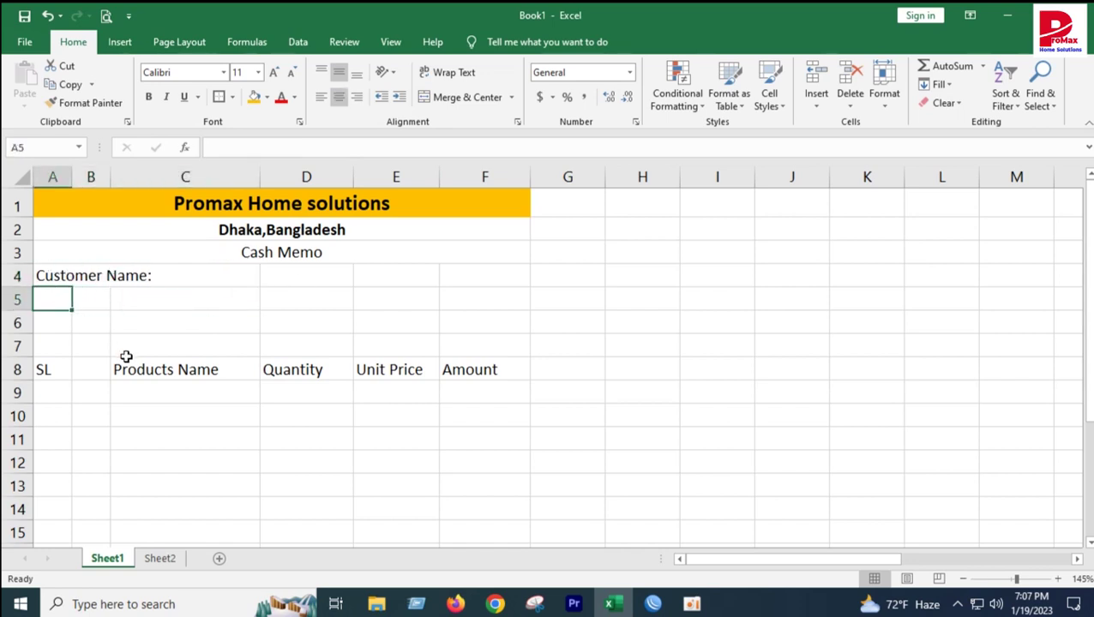
Copy Customer Name: into A5 and edit it to 'Customer Address'.
click(62, 275)
click(206, 280)
click(68, 275)
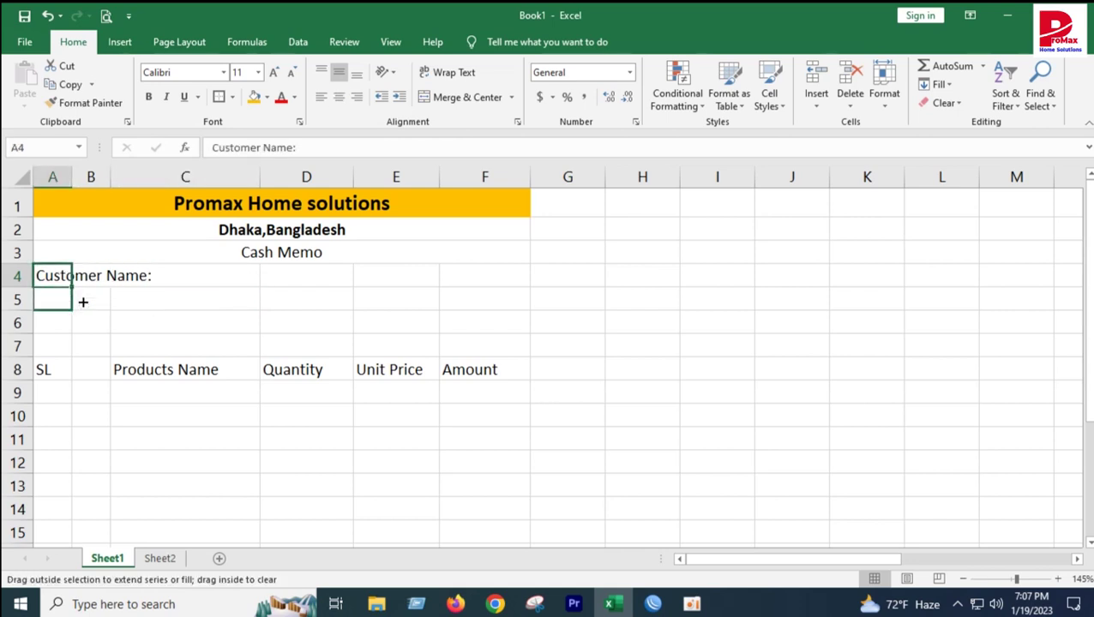
drag(81, 298, 80, 306)
click(146, 293)
click(47, 298)
drag(263, 148, 299, 148)
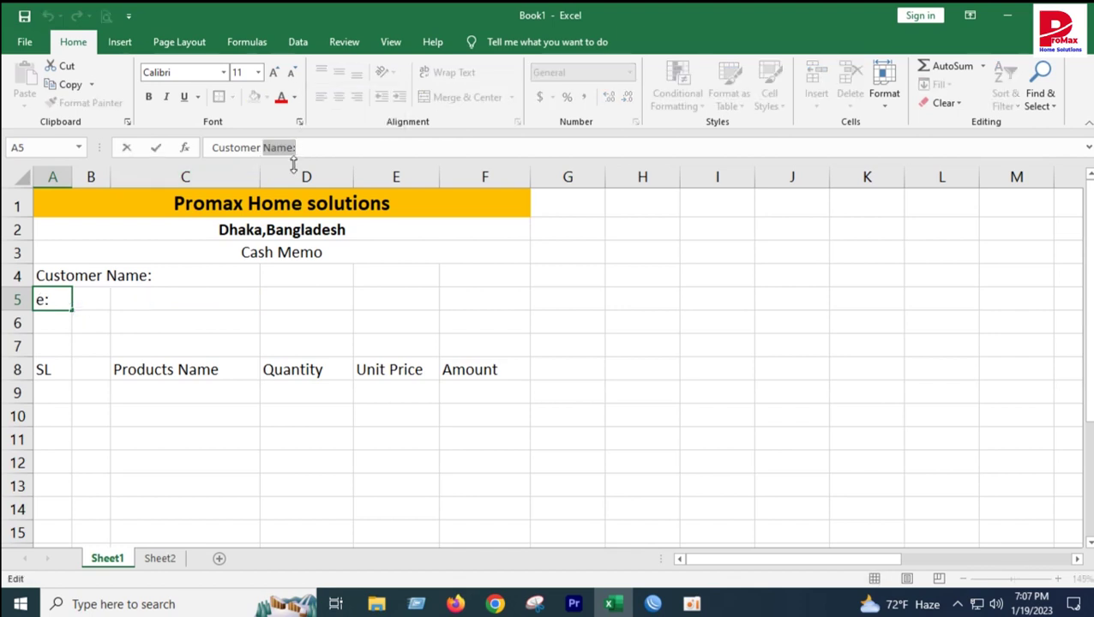
text(Addre)
click(249, 360)
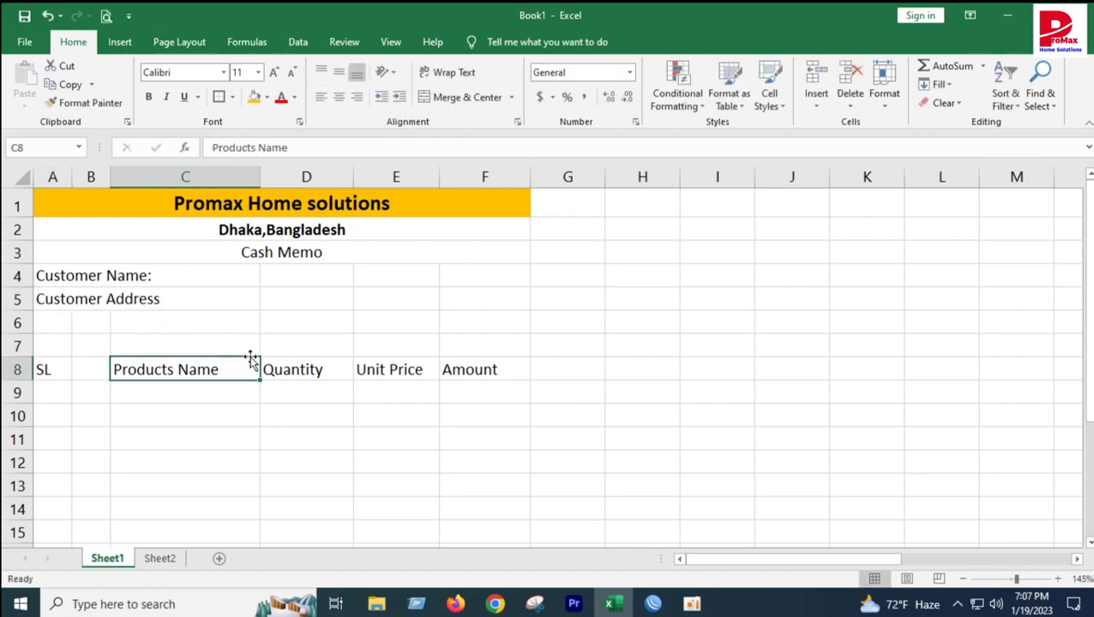
Review the customer label cells and select the A4:C4 range.
click(122, 304)
click(80, 296)
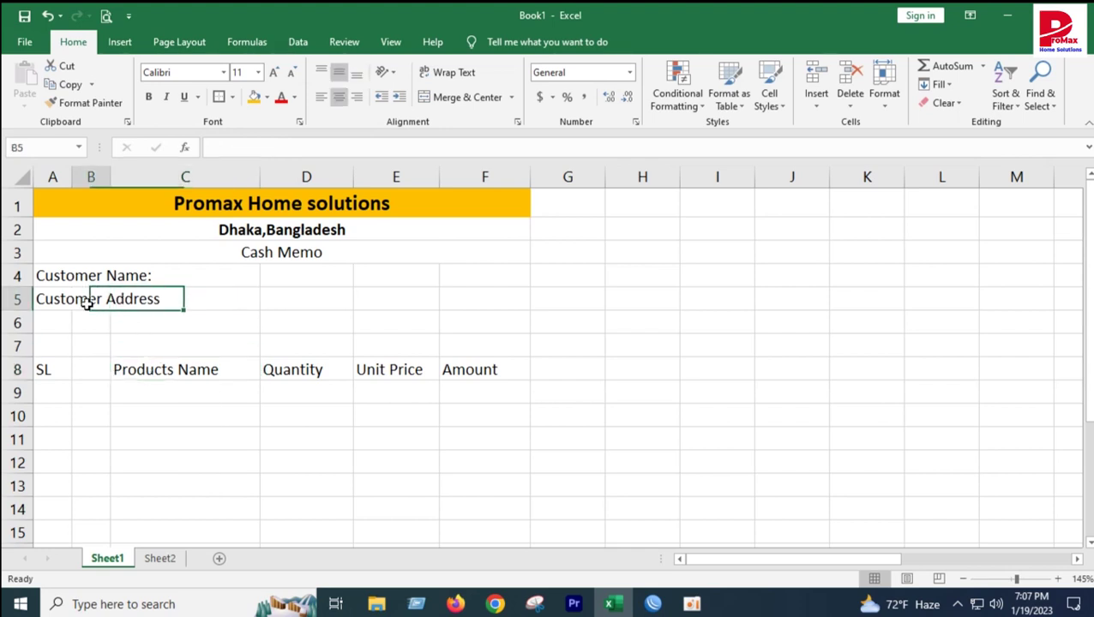
click(211, 387)
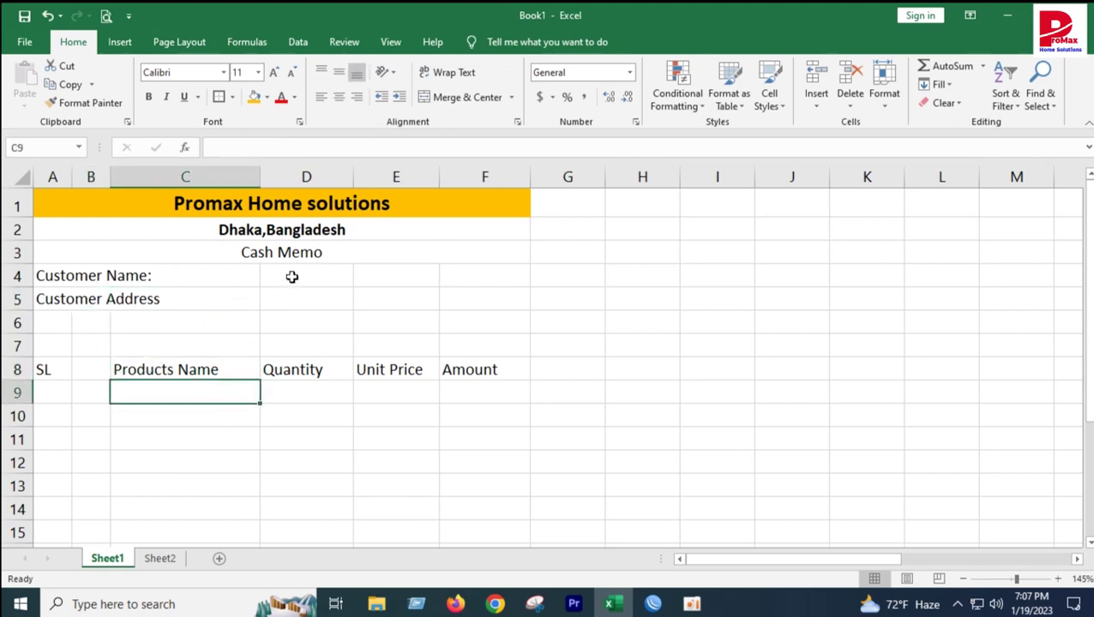
click(196, 280)
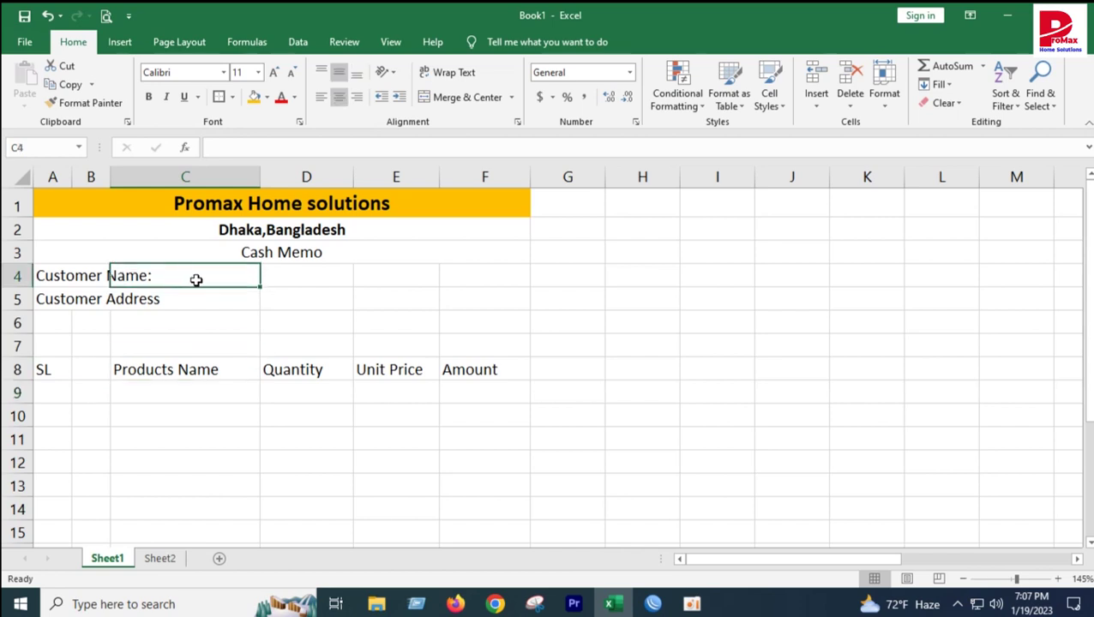
click(65, 276)
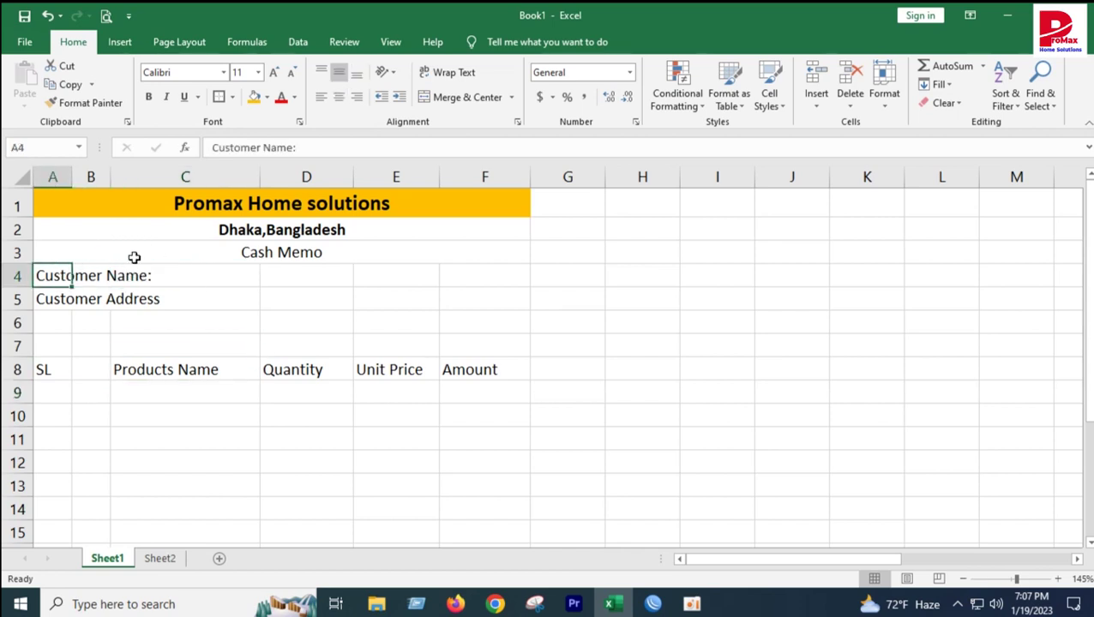
click(141, 279)
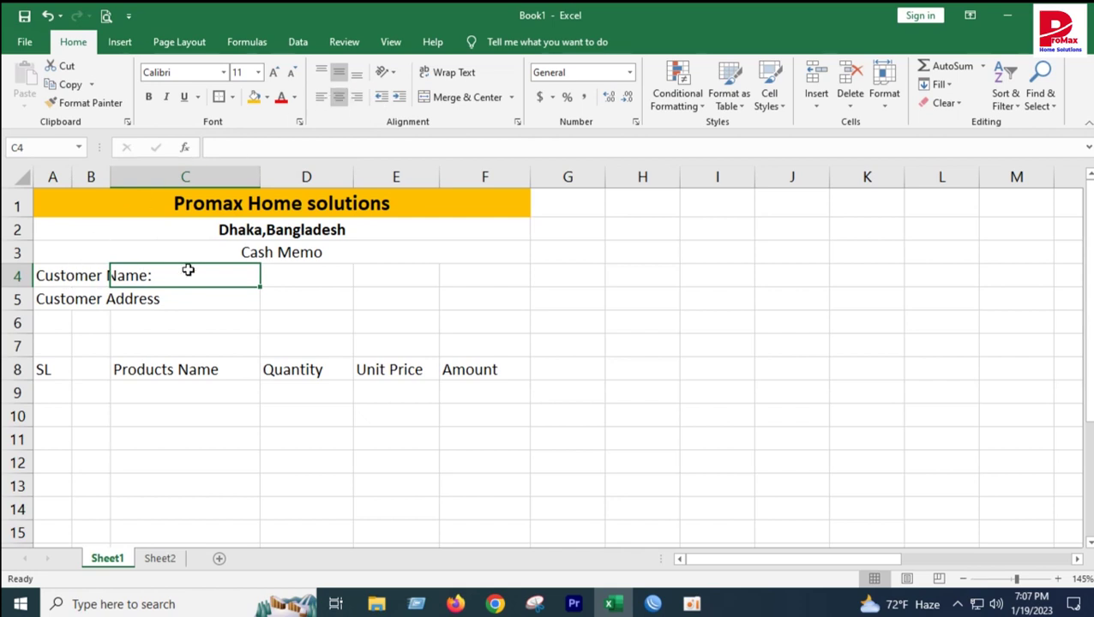
click(77, 278)
drag(55, 274, 189, 276)
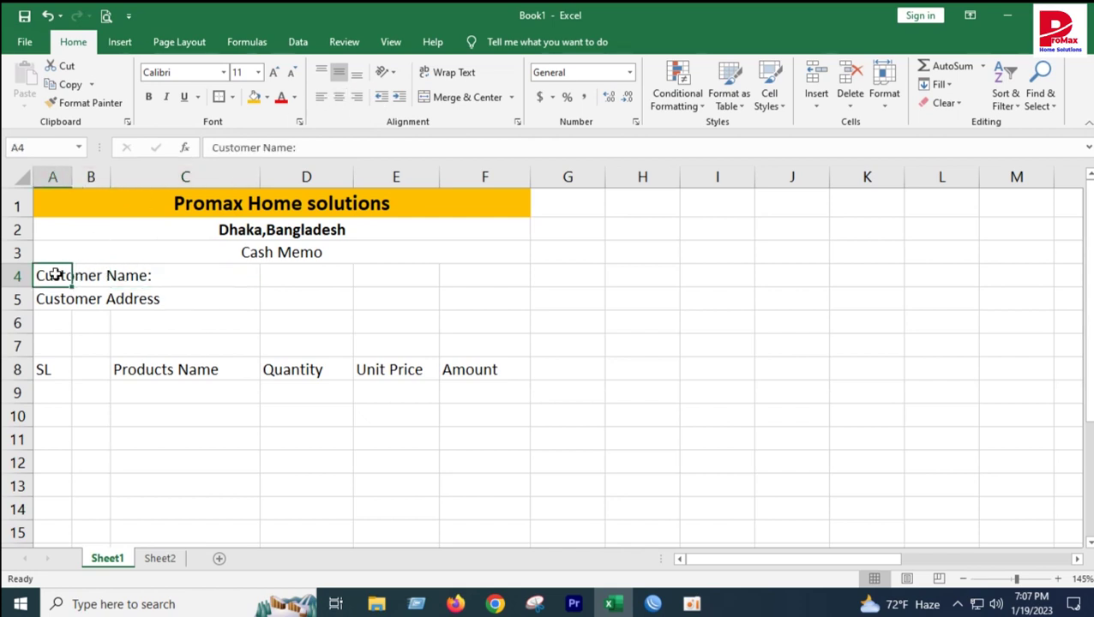
click(195, 314)
click(183, 257)
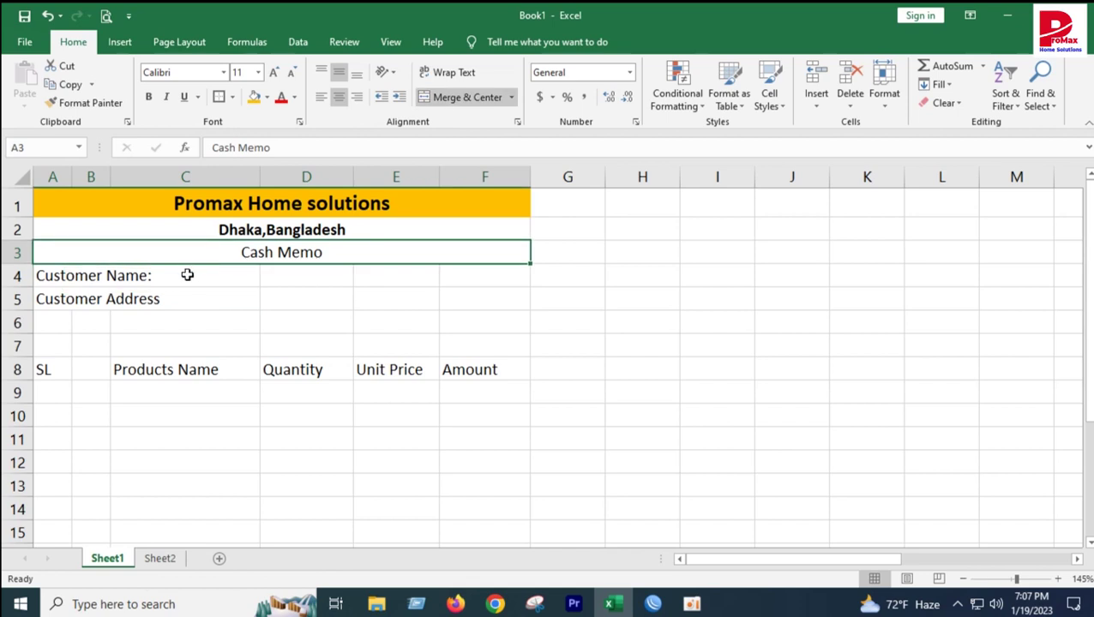
Type the customer's name into C4, then clear it again.
click(184, 274)
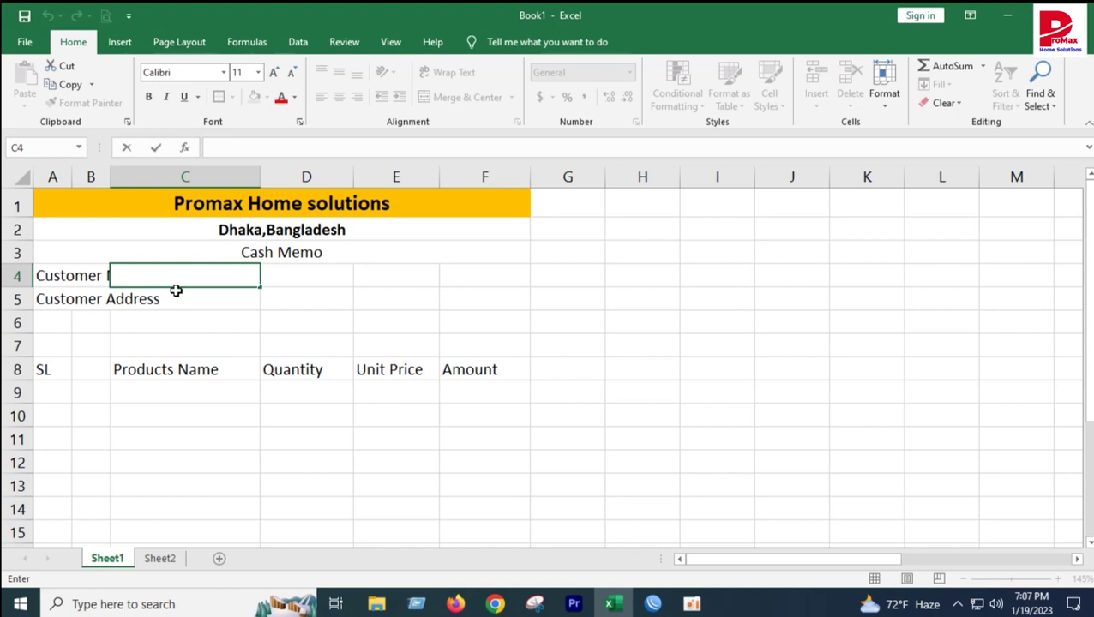
text(BD Shop)
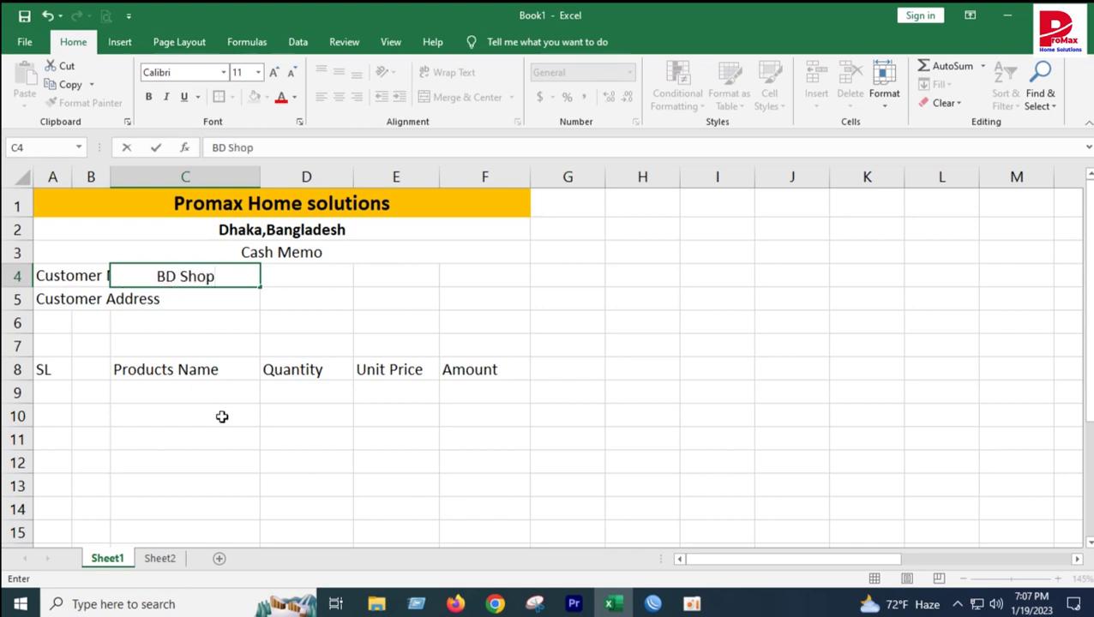
click(219, 416)
click(185, 277)
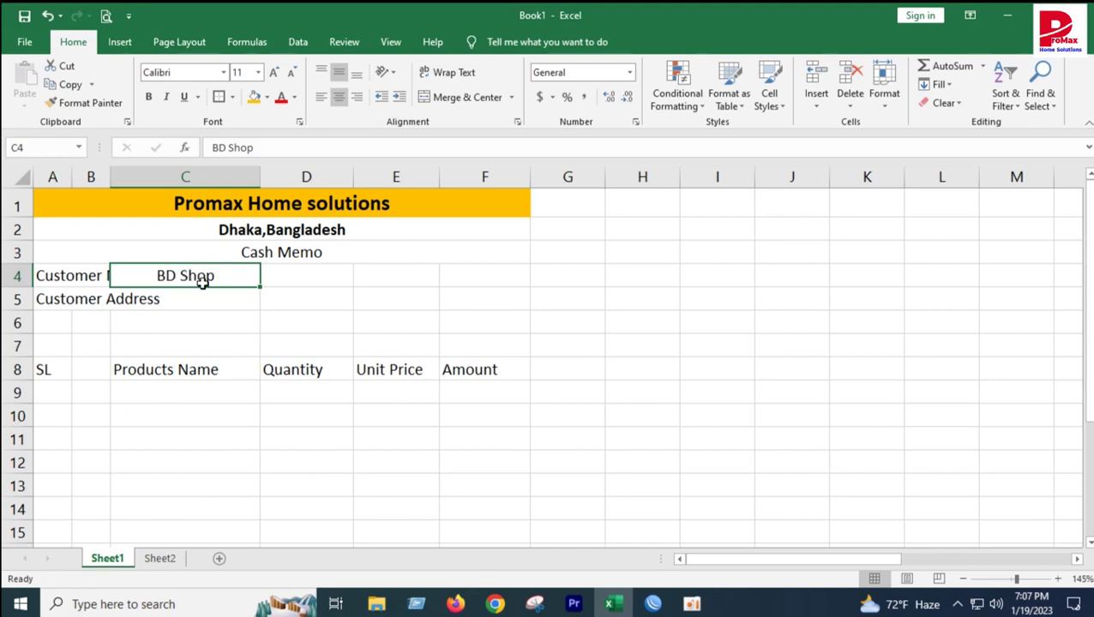
key(Delete)
Merge A4:C4 for the Customer Name: label and left-align it.
click(61, 276)
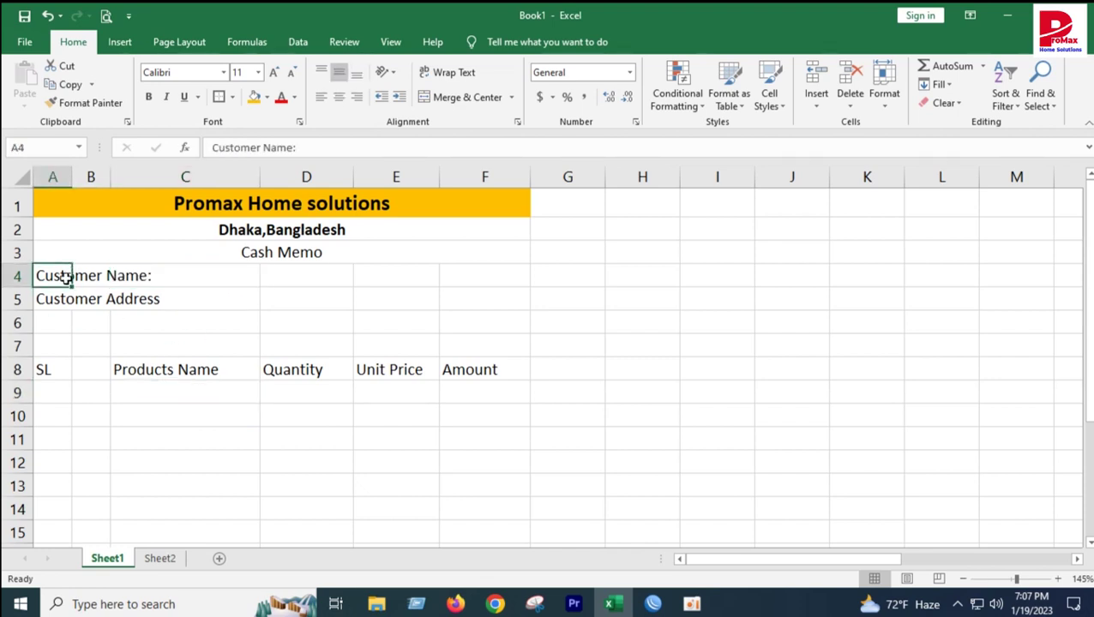
drag(73, 281, 118, 273)
click(467, 97)
click(321, 97)
click(242, 340)
click(217, 272)
click(292, 272)
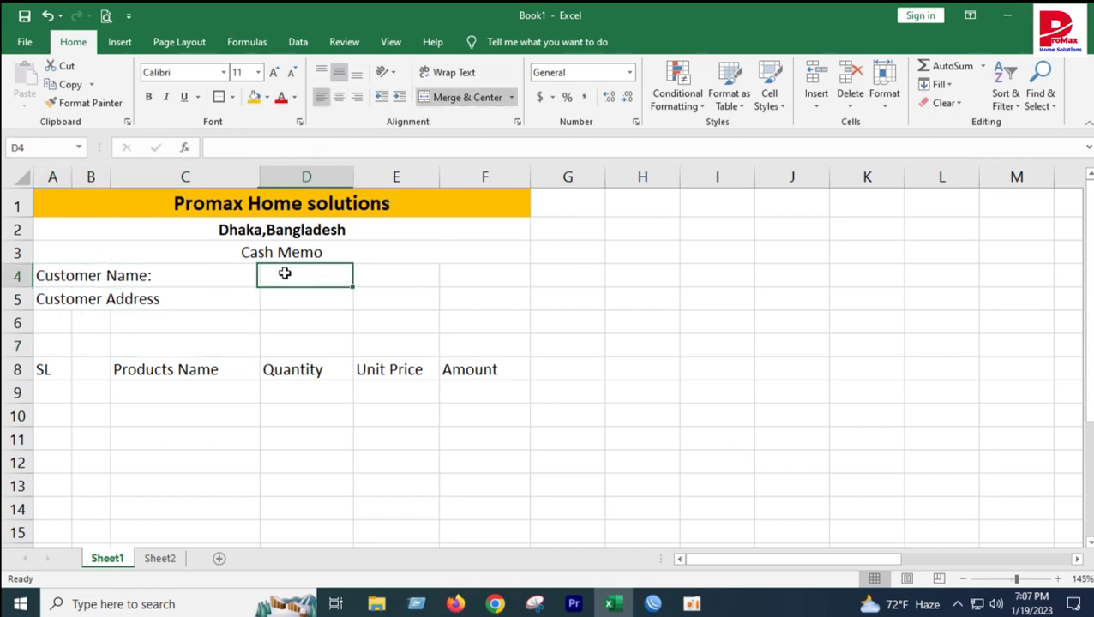
click(156, 298)
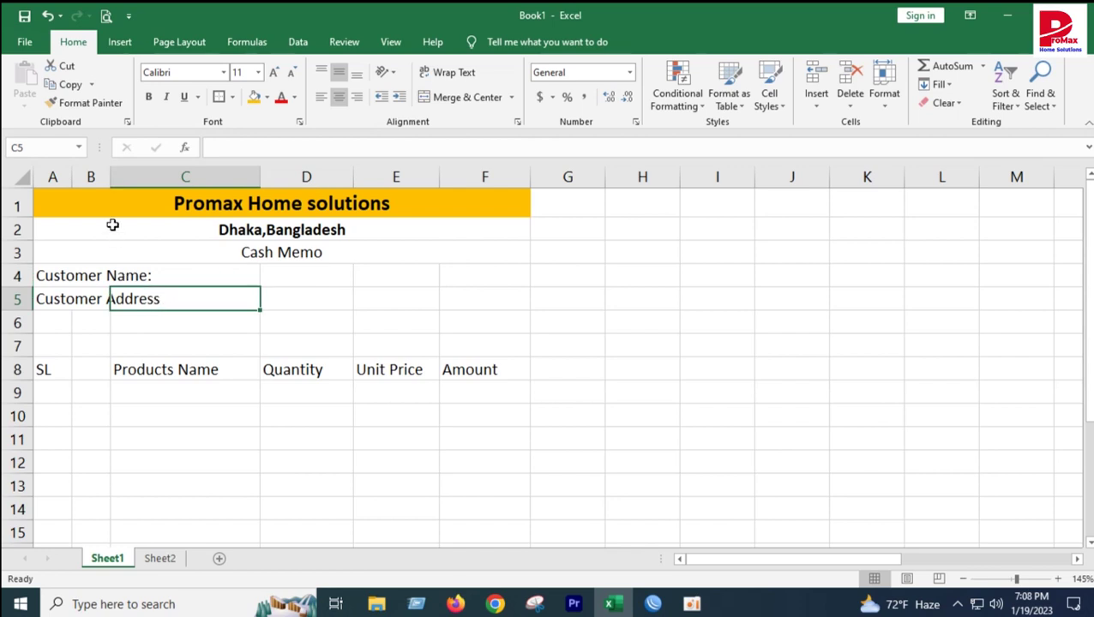
Widen column B briefly, then narrow it back down.
drag(110, 177, 121, 182)
click(128, 343)
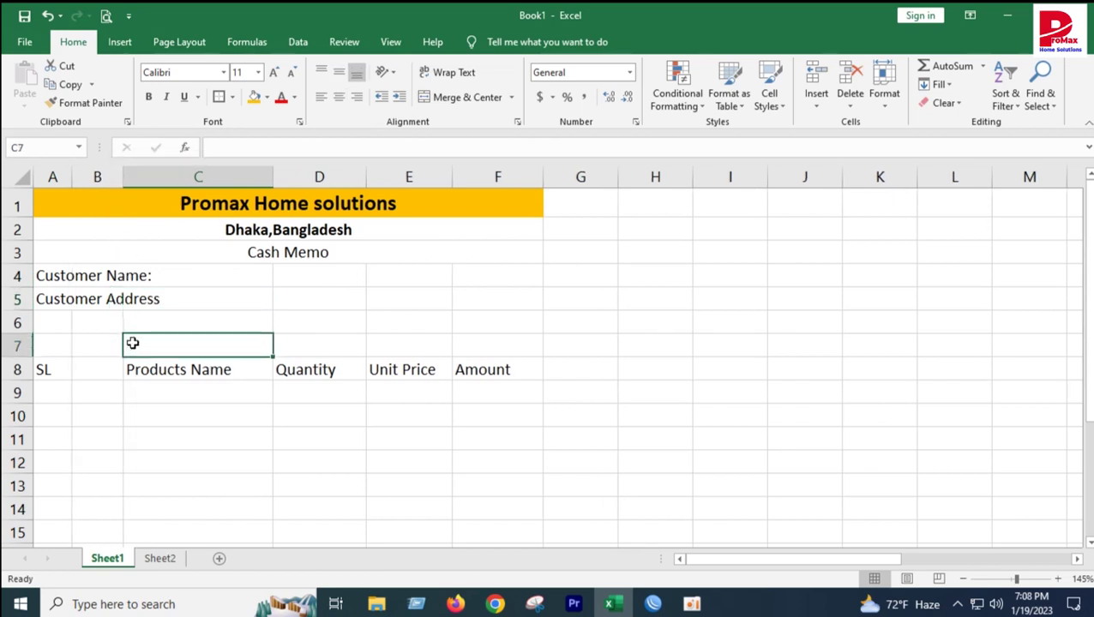
drag(121, 176, 100, 176)
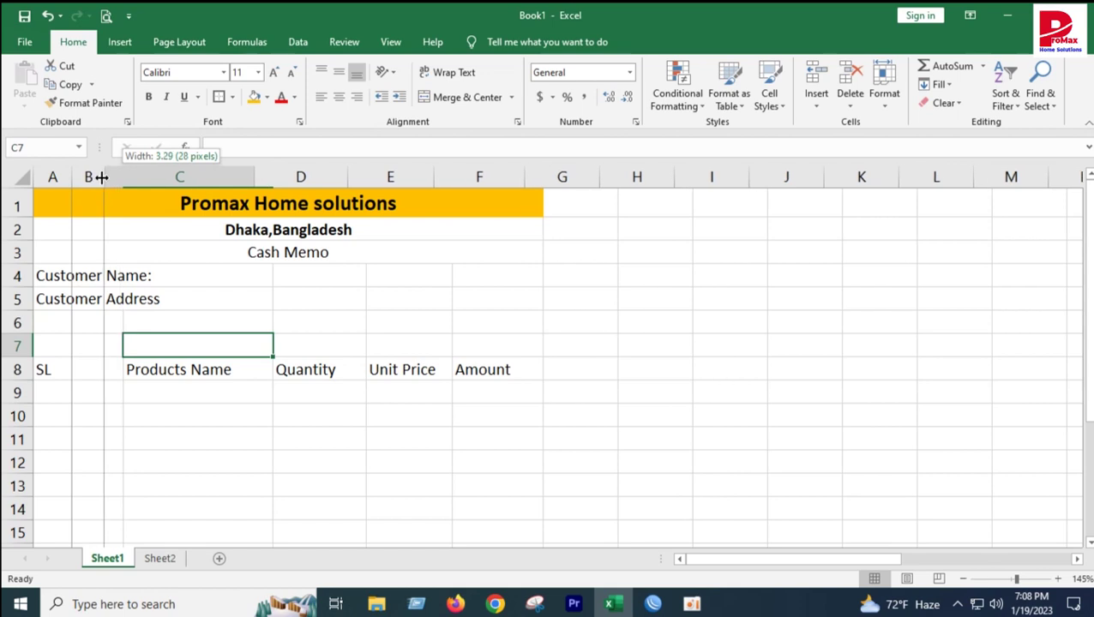
click(125, 302)
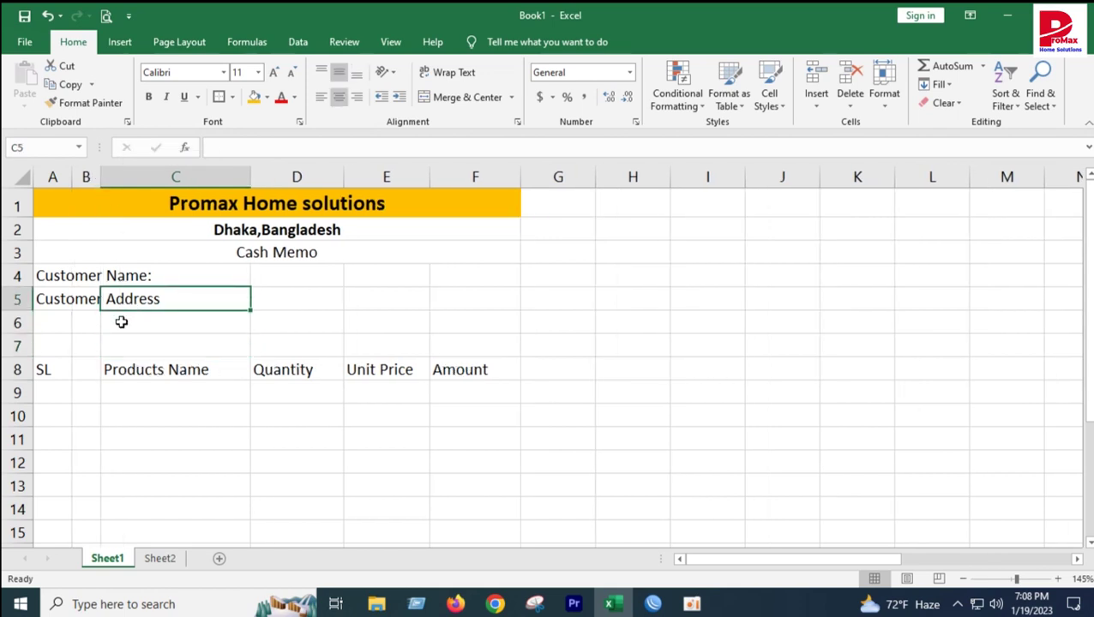
Delete the empty column B so the table headings shift one column left.
click(85, 176)
drag(100, 186, 221, 186)
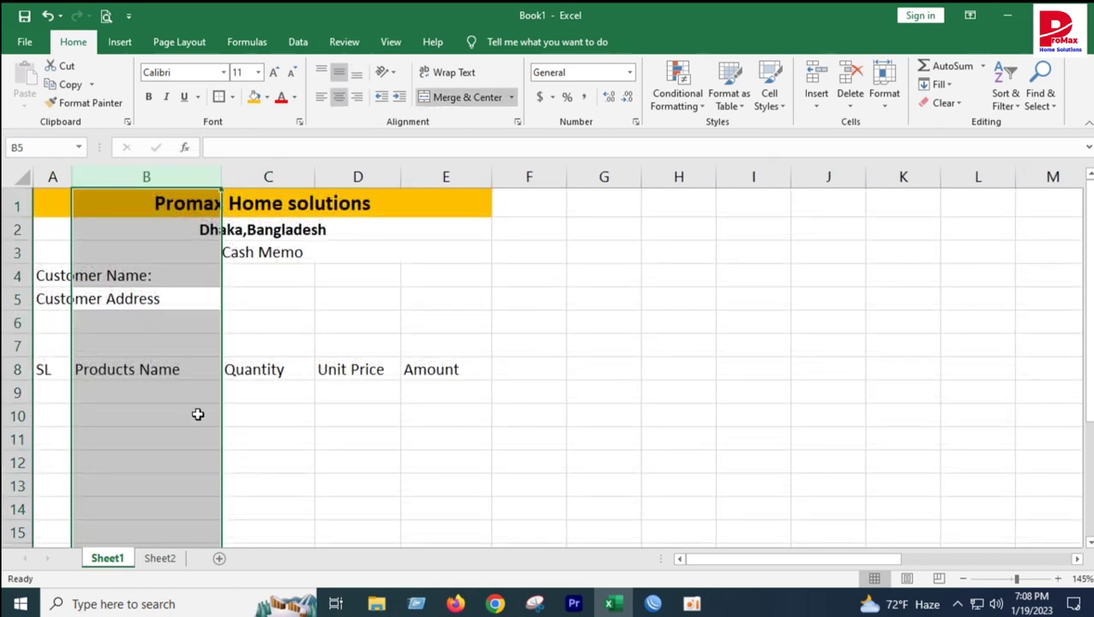
click(195, 415)
drag(315, 406, 257, 408)
click(112, 276)
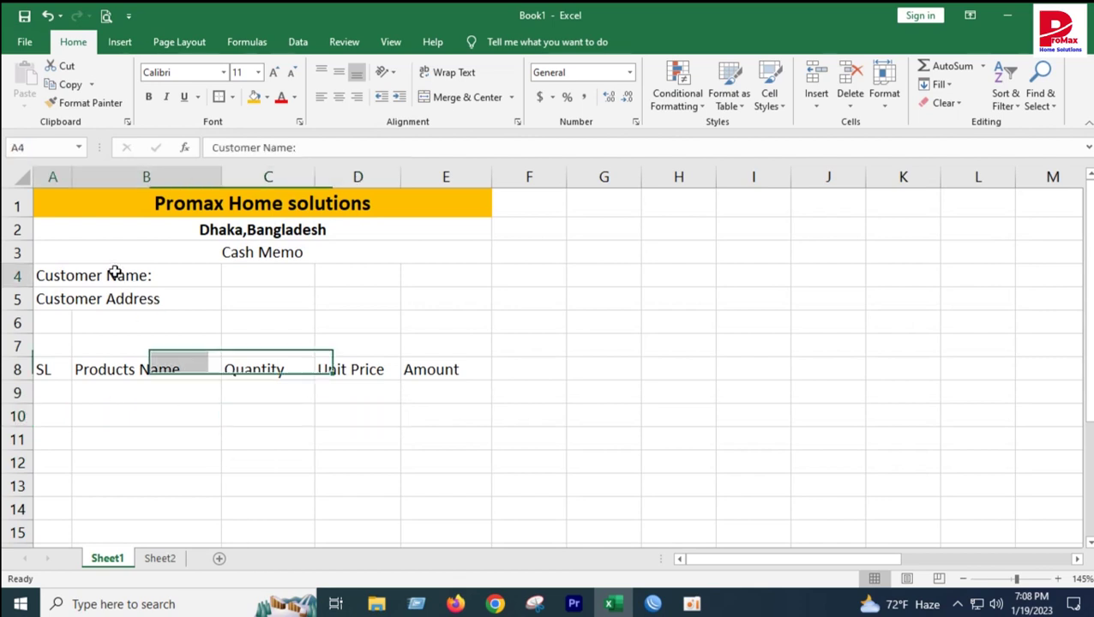
click(120, 312)
click(117, 298)
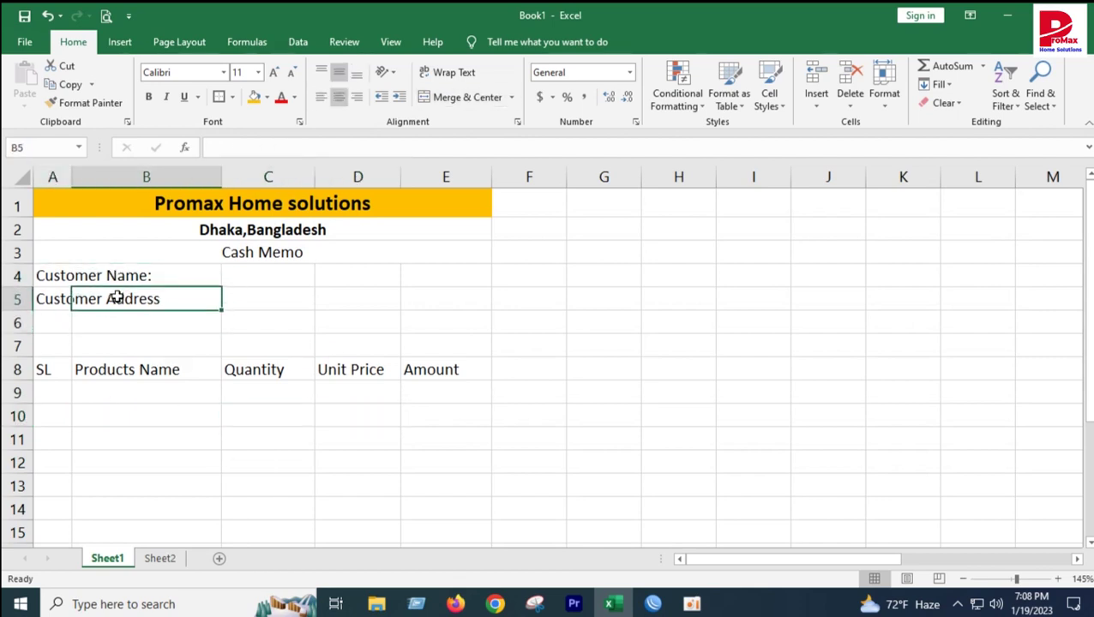
click(64, 292)
click(245, 275)
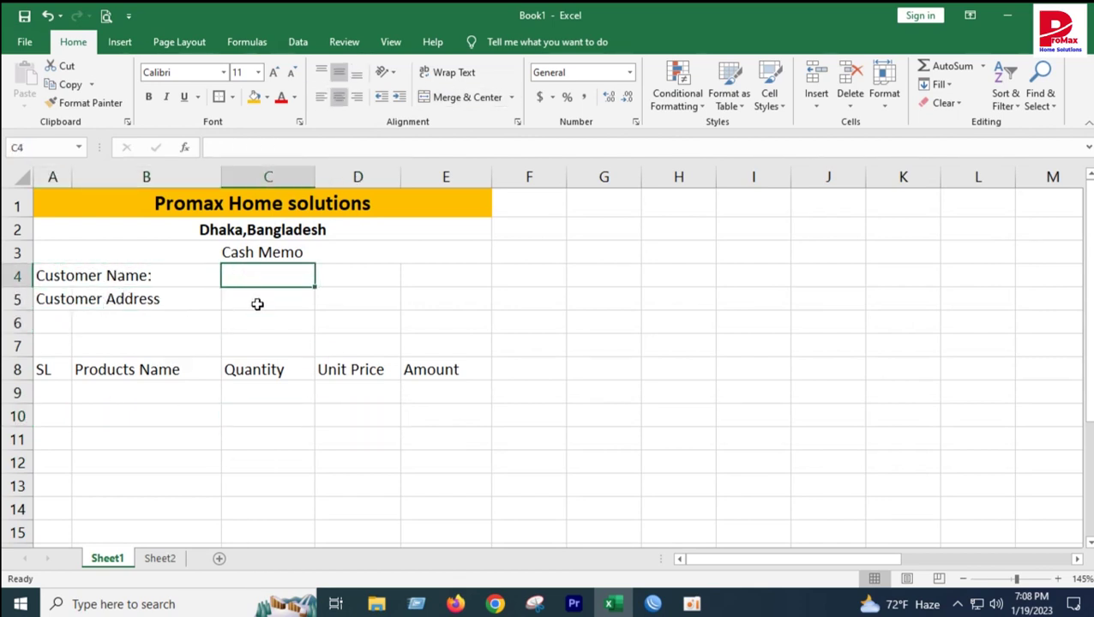
Enter the customer's name in C4.
text(BD)
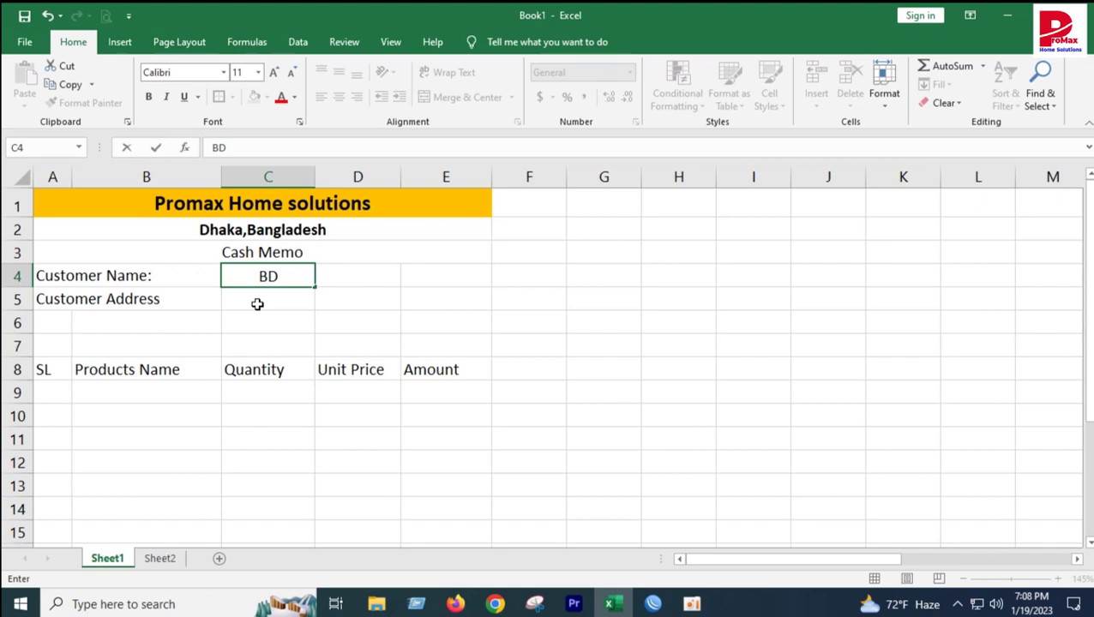
text( Shop)
click(356, 424)
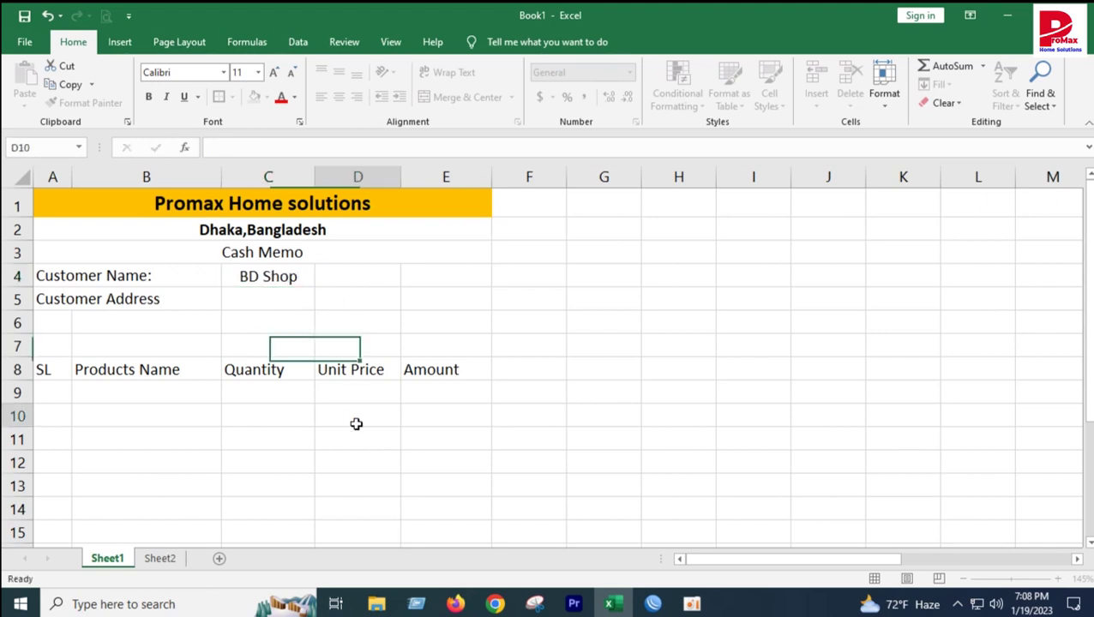
Unmerge the Customer Name: cell and clear the stray 'Nil' entry from B4.
click(216, 277)
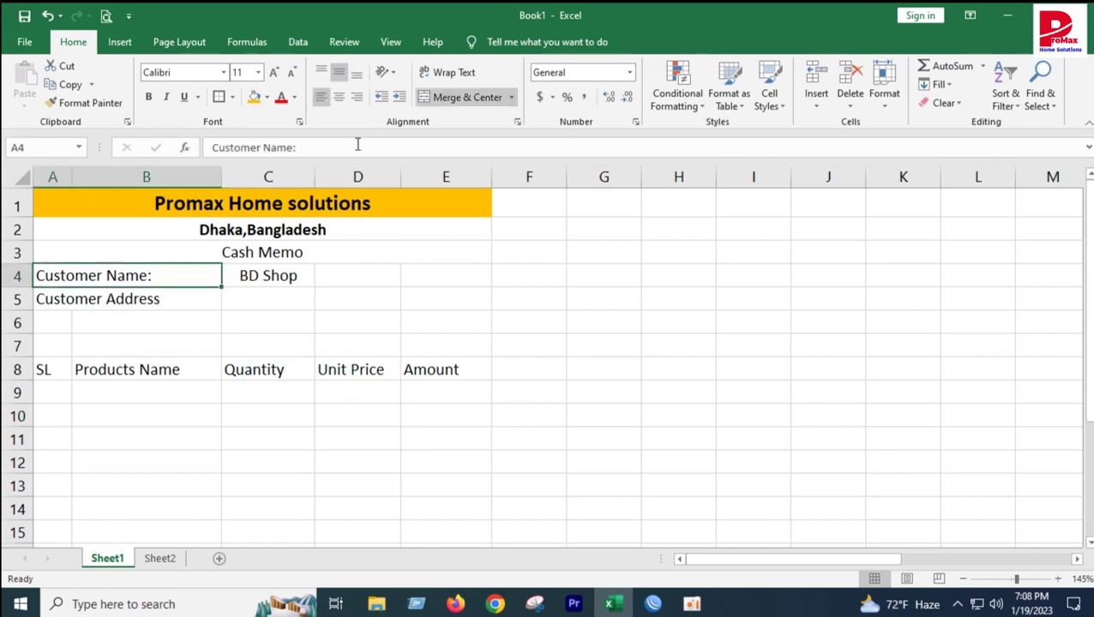
click(452, 97)
click(165, 276)
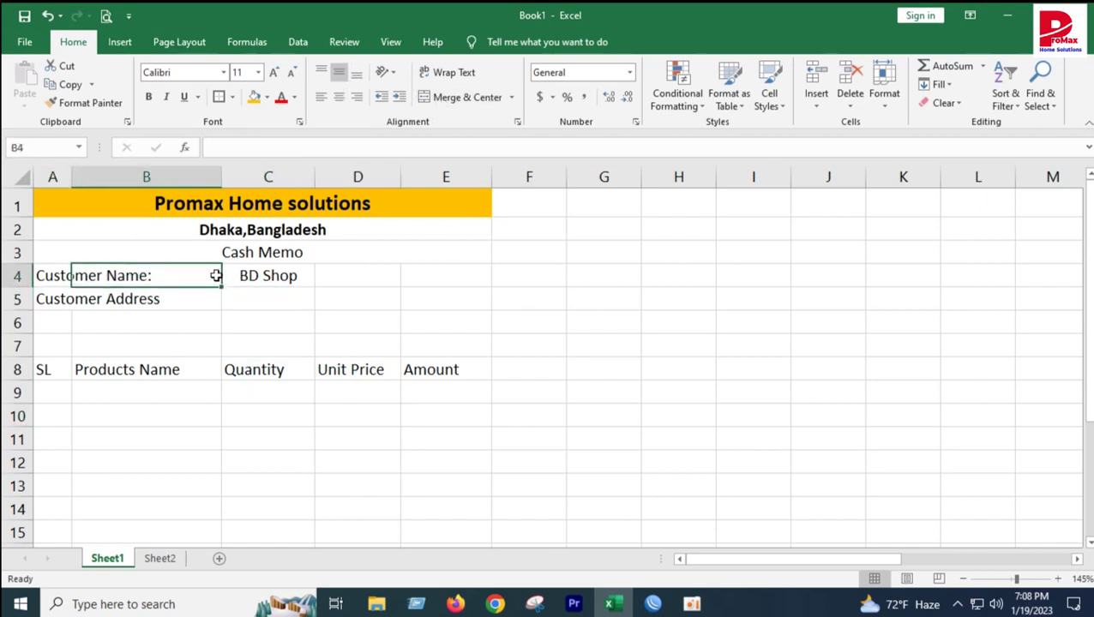
click(48, 274)
click(115, 275)
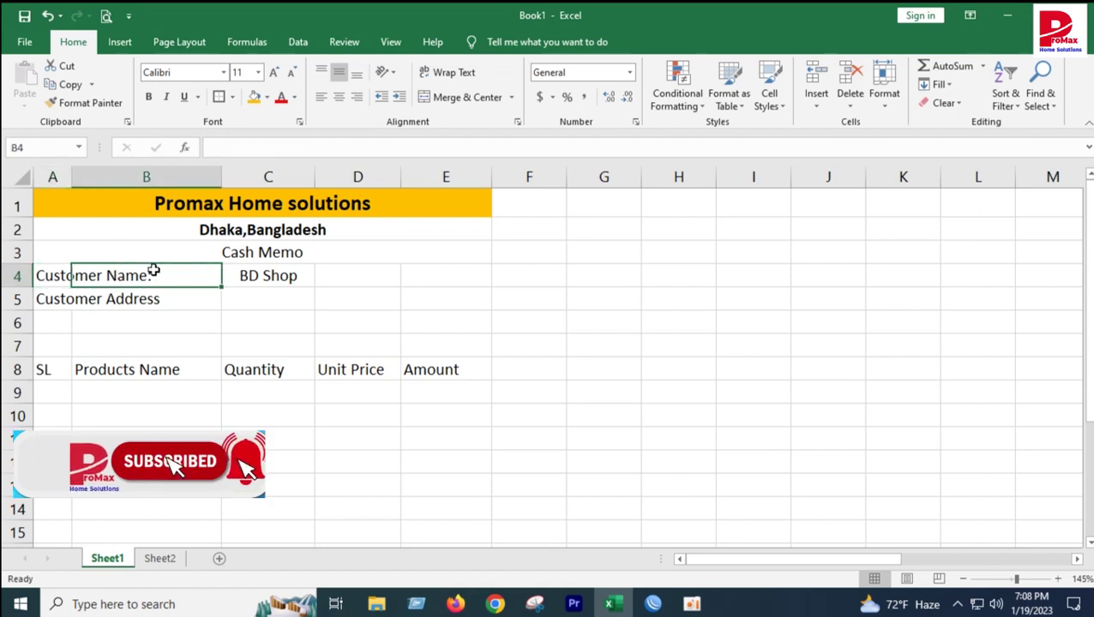
key(BackSpace)
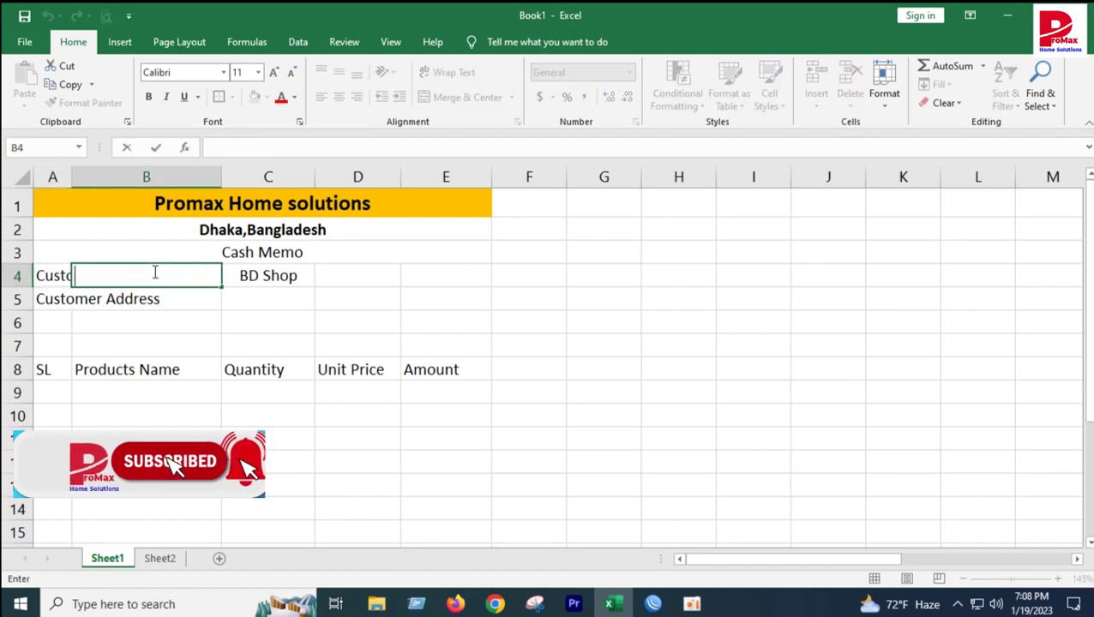
text(Nil)
click(127, 369)
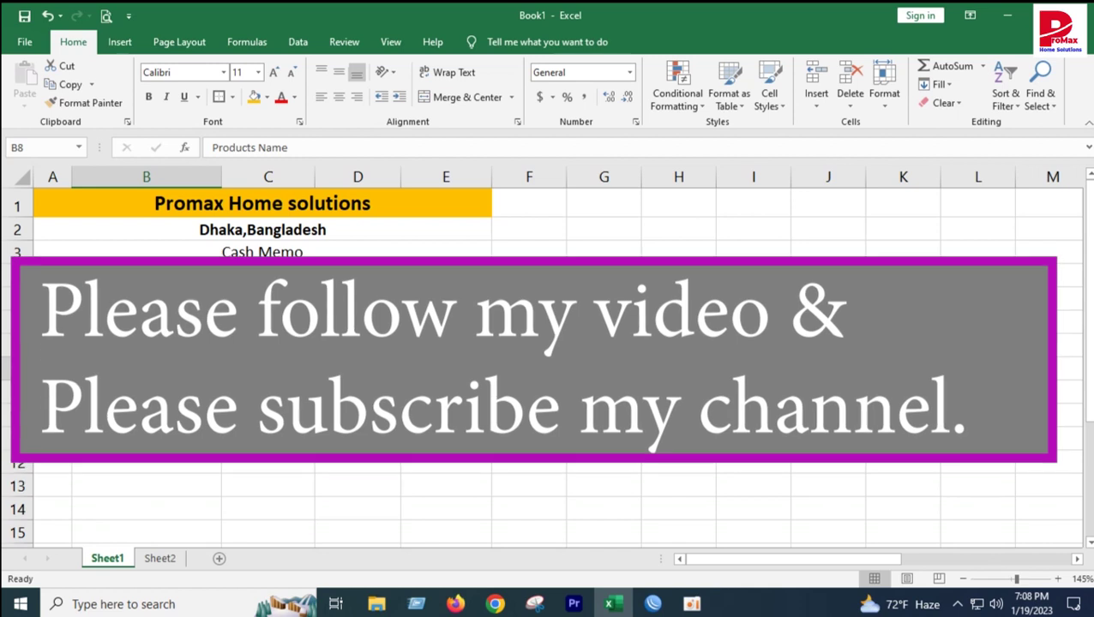
key(Up)
key(Up)
key(Up)
key(Up)
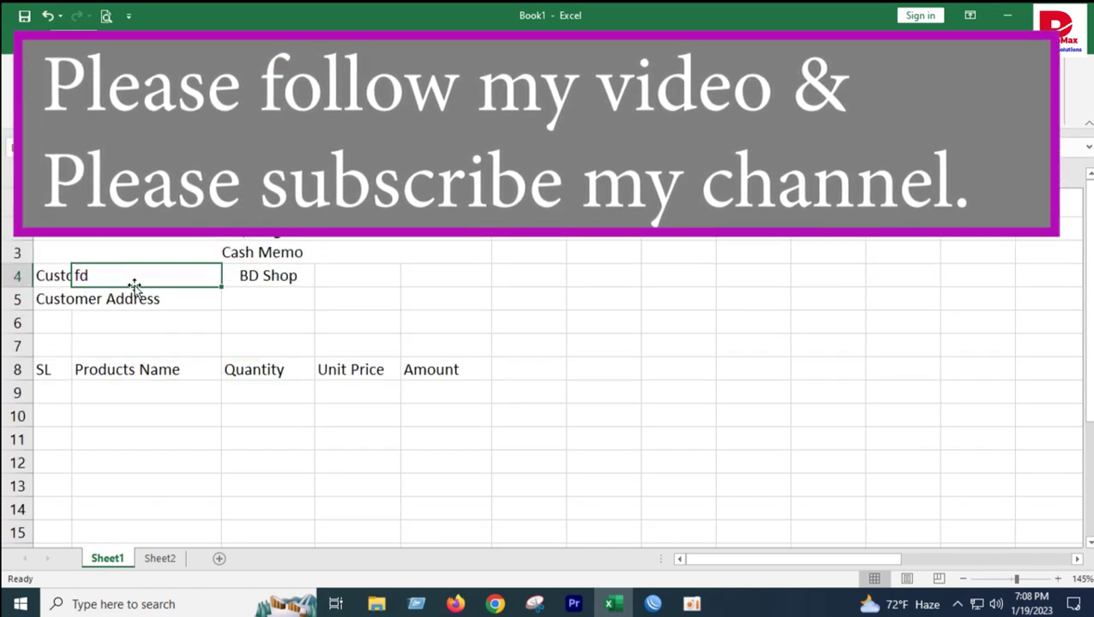
key(Delete)
click(217, 392)
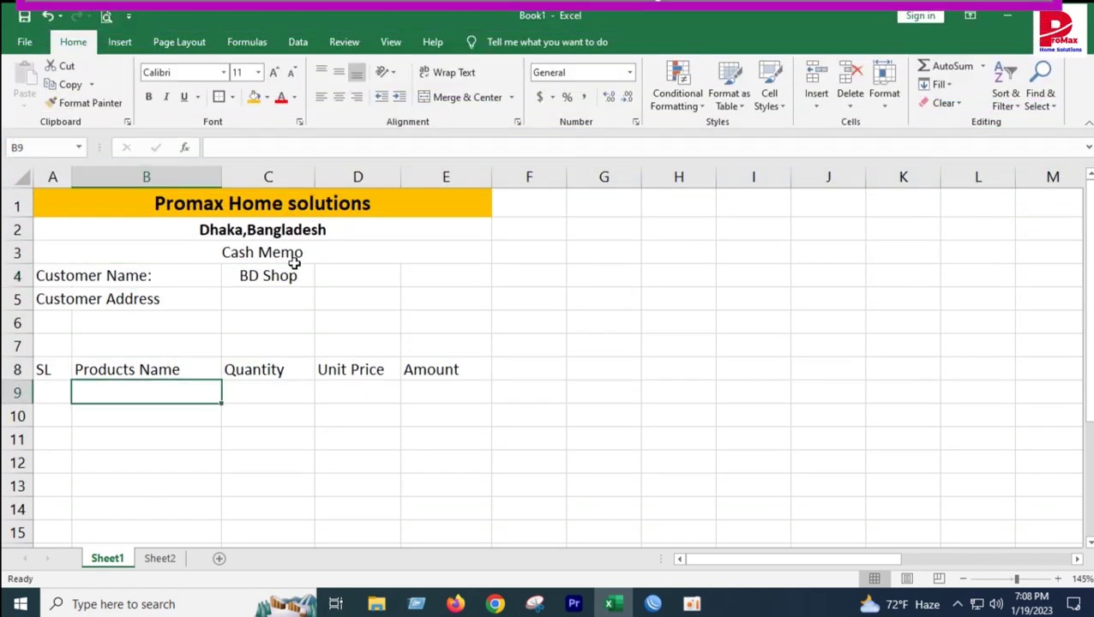
click(272, 275)
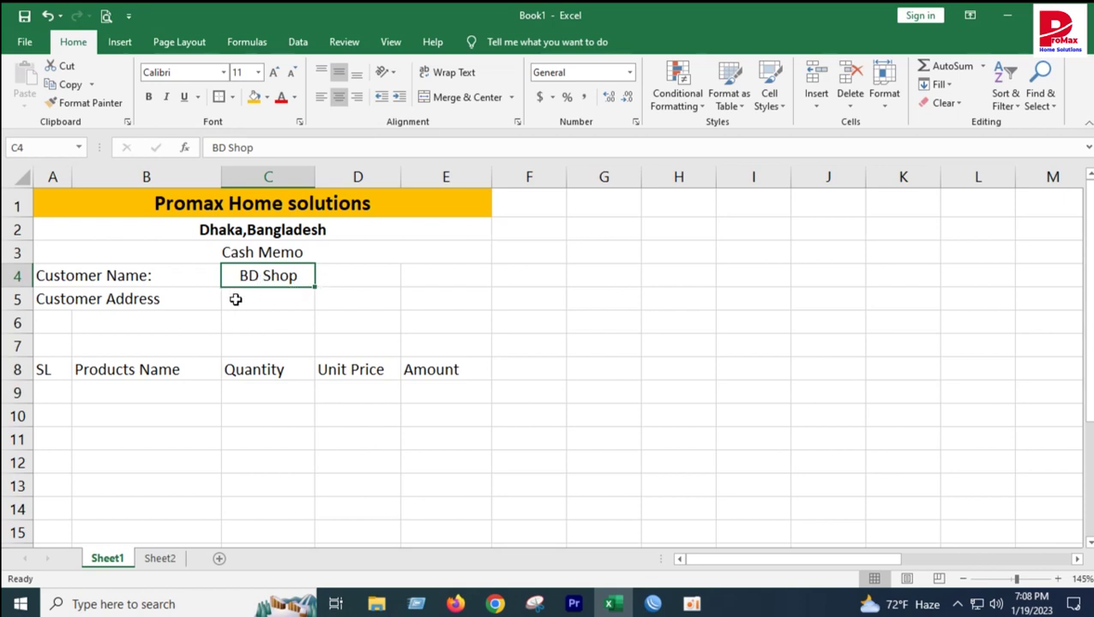
Enter the customer address in C5.
click(266, 302)
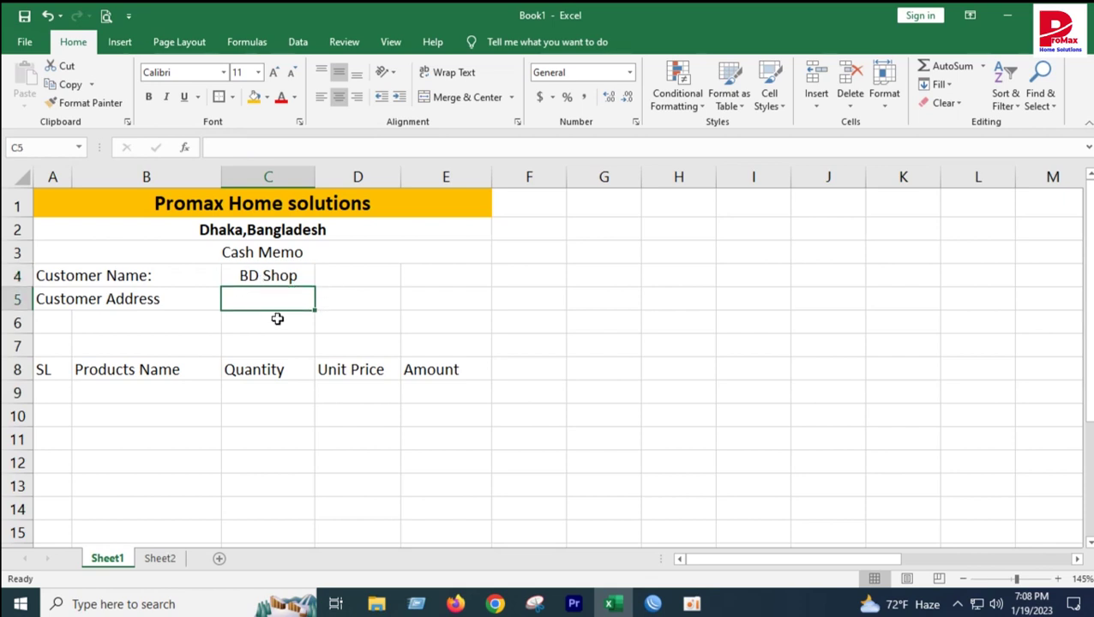
text(Dhaka)
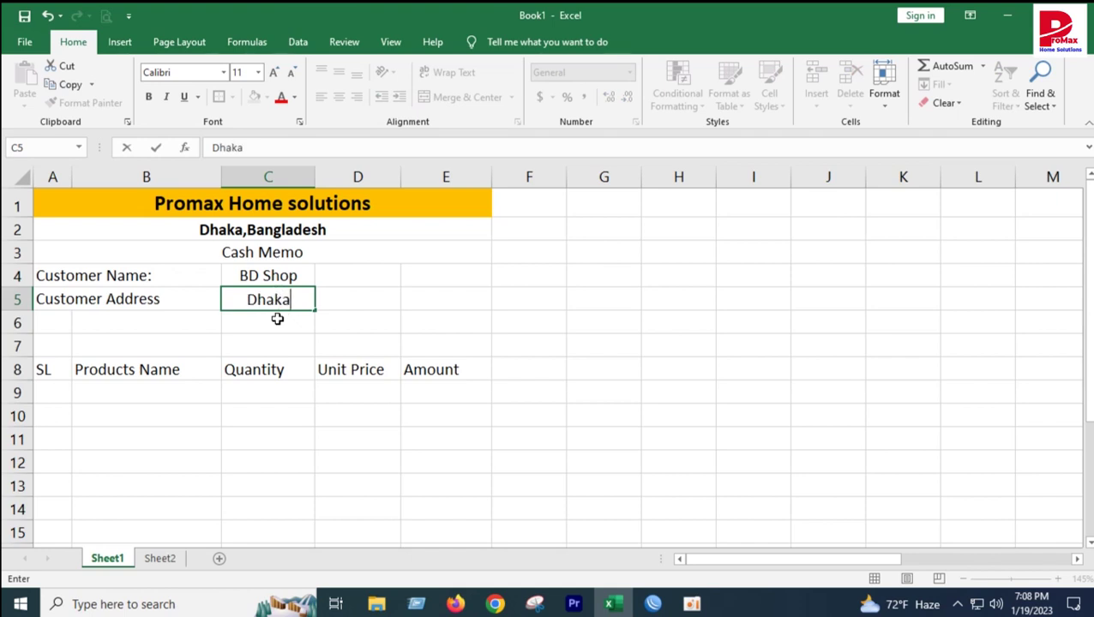
click(327, 388)
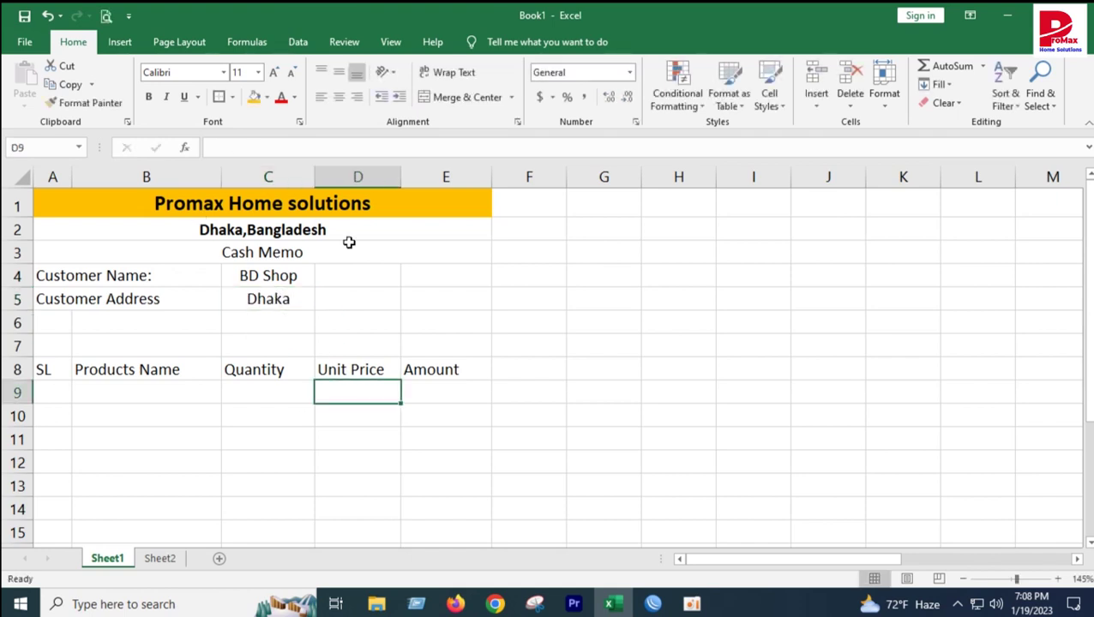
Add a 'Date:' label and move it into D4.
click(386, 276)
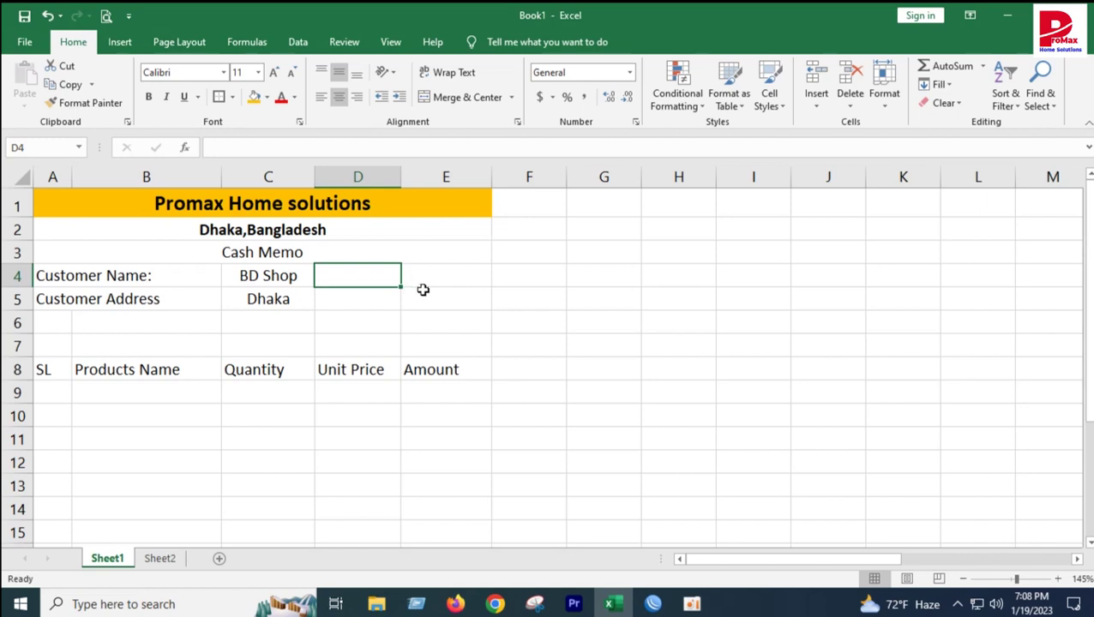
click(415, 276)
text(Date)
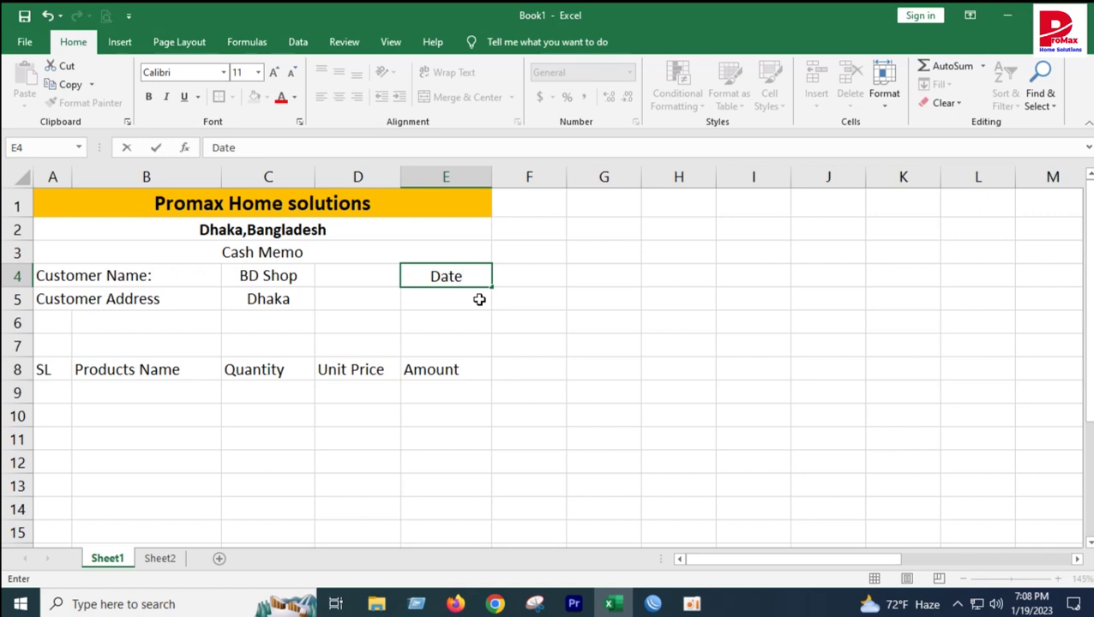
text(:)
click(513, 390)
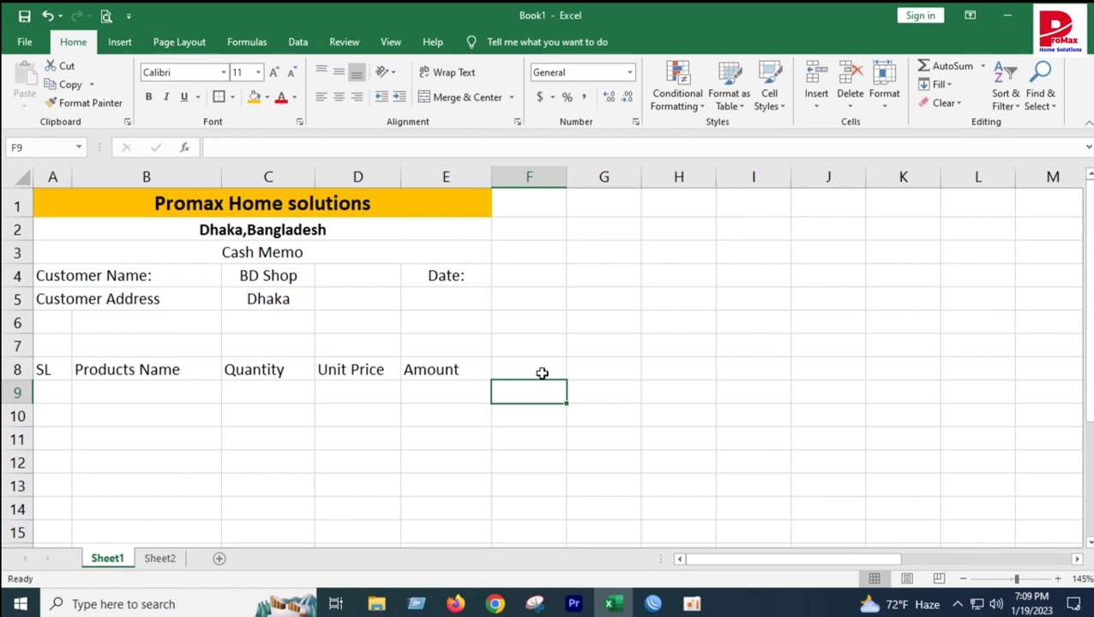
click(430, 275)
drag(403, 275, 390, 275)
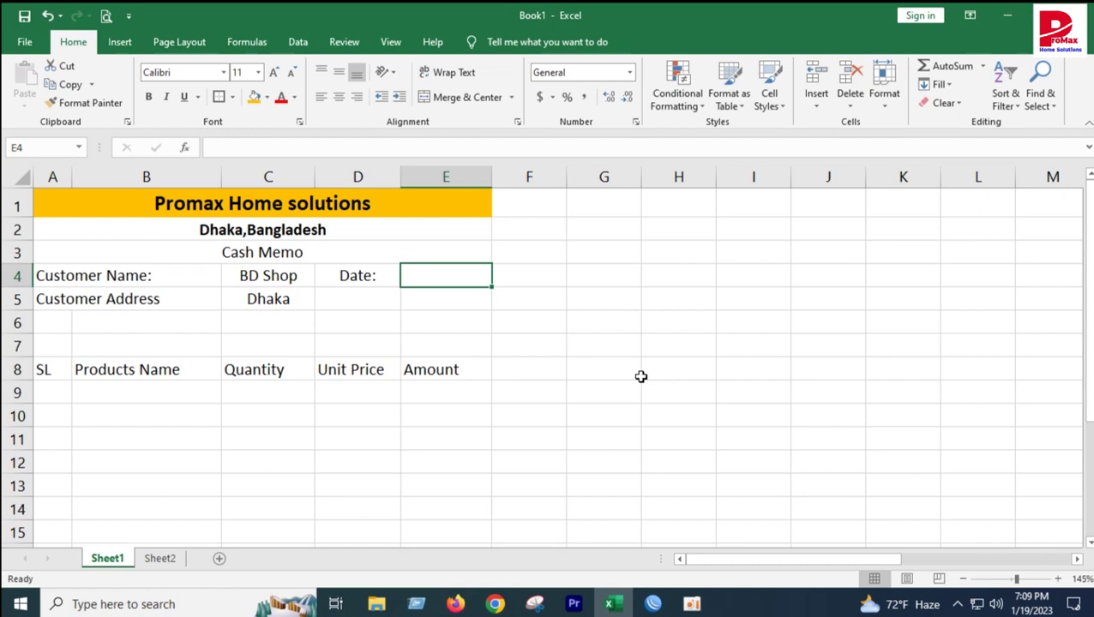
Enter the date 19/01/2023 in E4, fixing the separator, and make it bold.
text(1.)
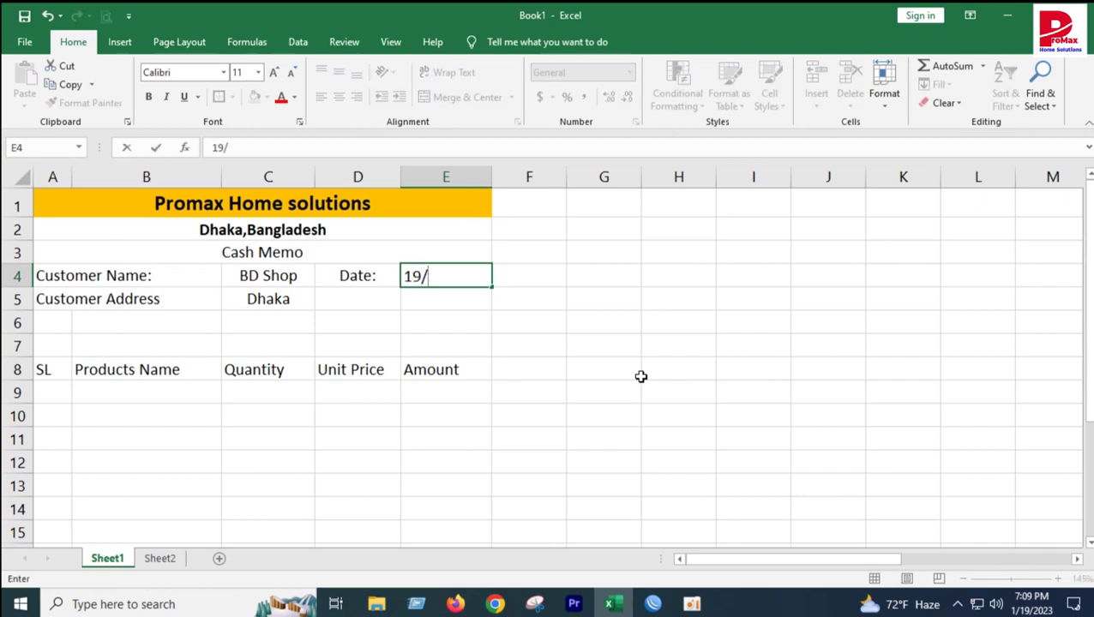
text(2023)
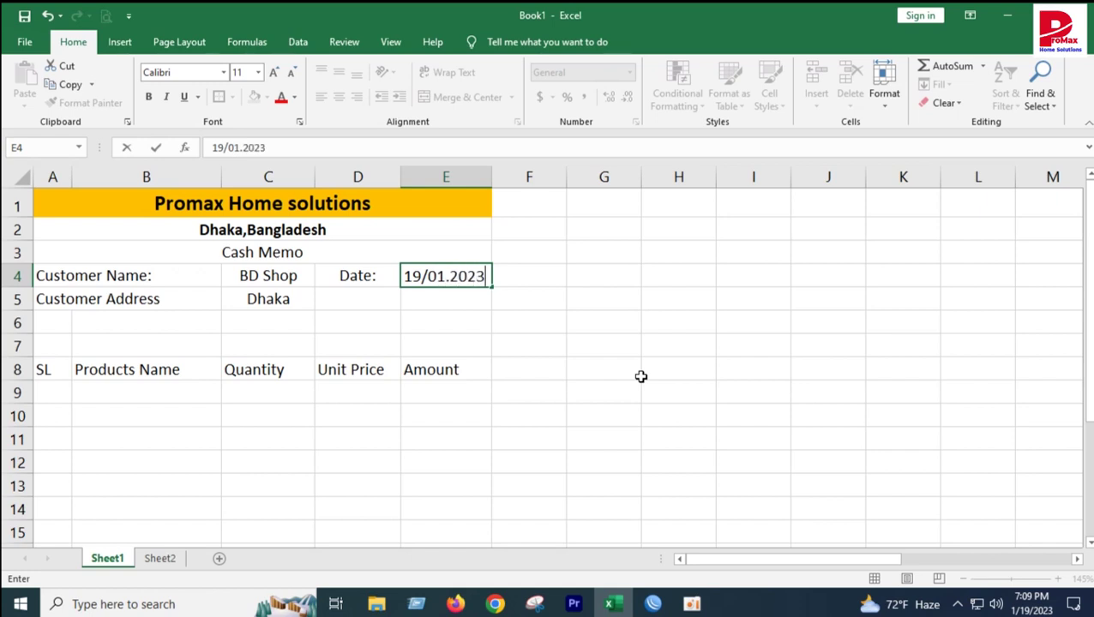
key(Return)
click(639, 376)
click(444, 274)
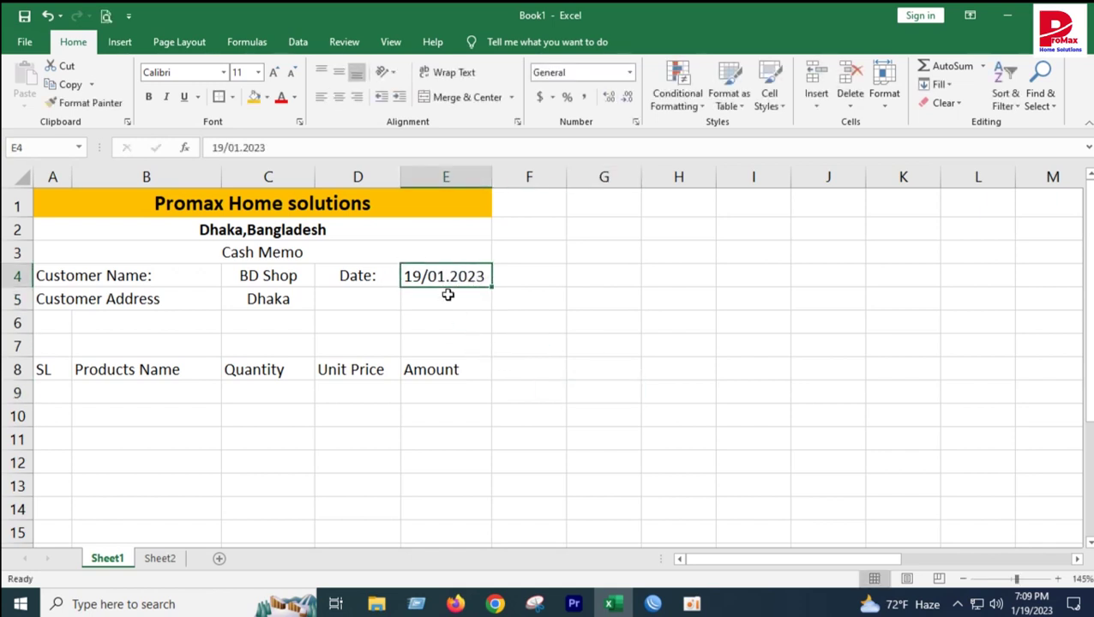
double_click(451, 276)
double_click(447, 276)
text(/)
click(503, 339)
click(474, 276)
click(149, 96)
click(551, 410)
scroll(369, 433, down, 1)
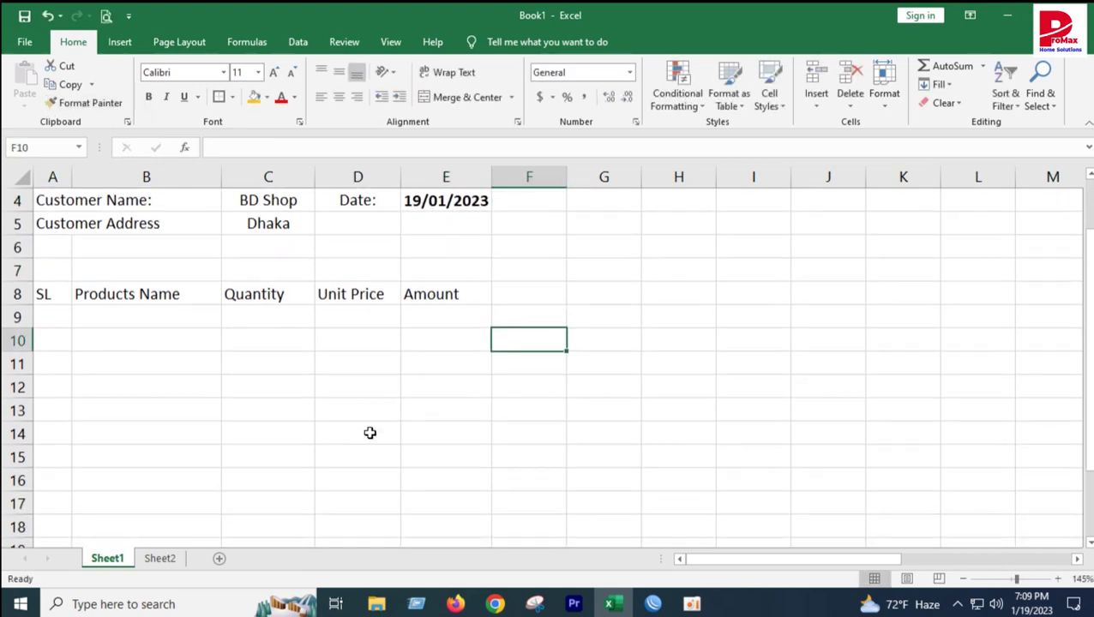
Number the SL column 1 to 9 by entering 1 and 2 and filling down.
click(66, 295)
click(56, 319)
text(1)
key(Return)
text(2)
key(Return)
drag(55, 319, 75, 482)
click(173, 476)
scroll(215, 433, up, 1)
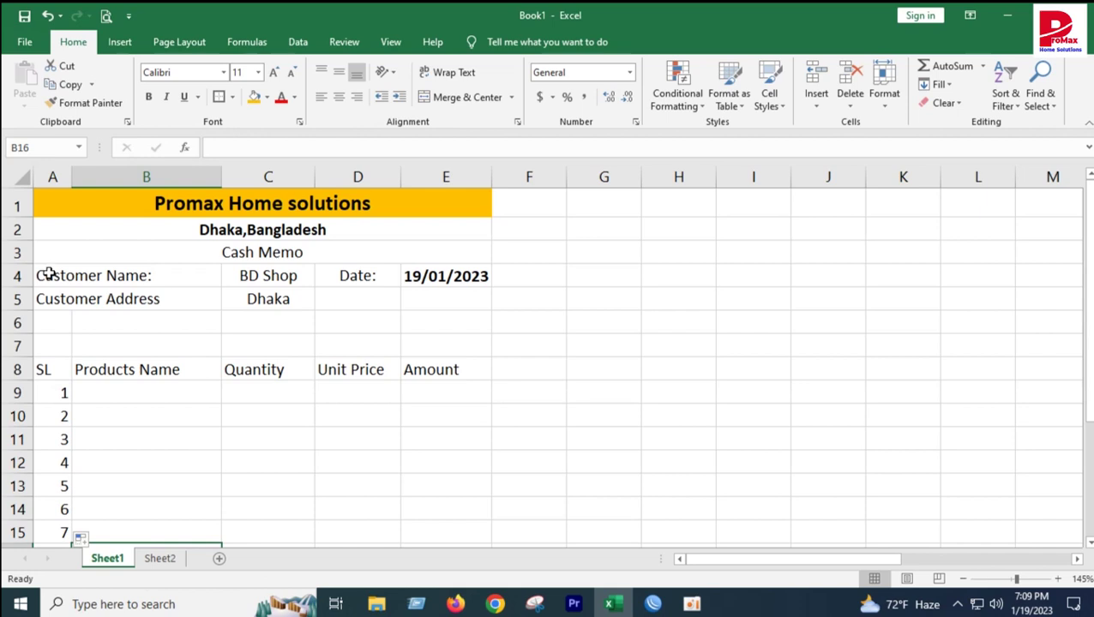
scroll(154, 380, down, 1)
Give A8:E20 All Borders plus a Thick Outside Border.
mouse_move(41, 295)
mouse_down()
mouse_move(457, 496)
mouse_move(473, 492)
mouse_up()
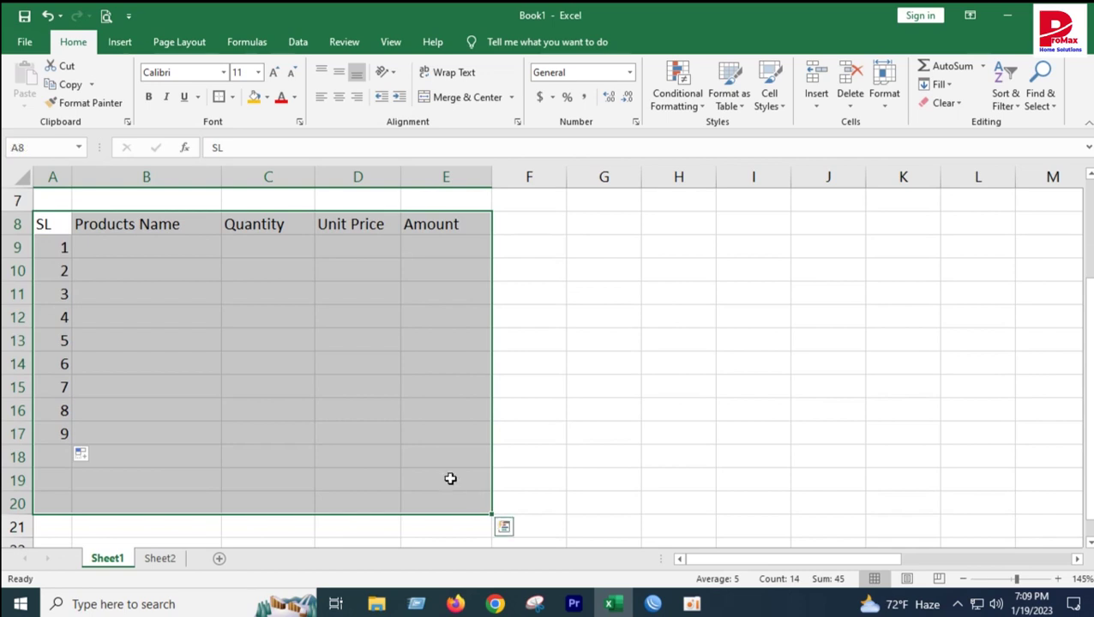
click(231, 97)
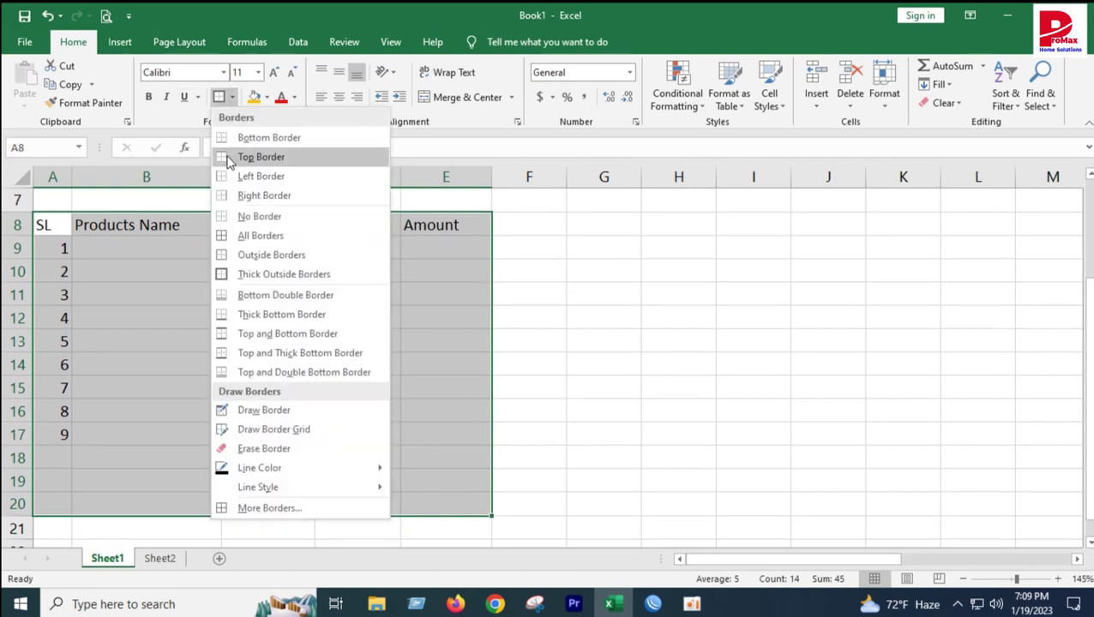
click(240, 238)
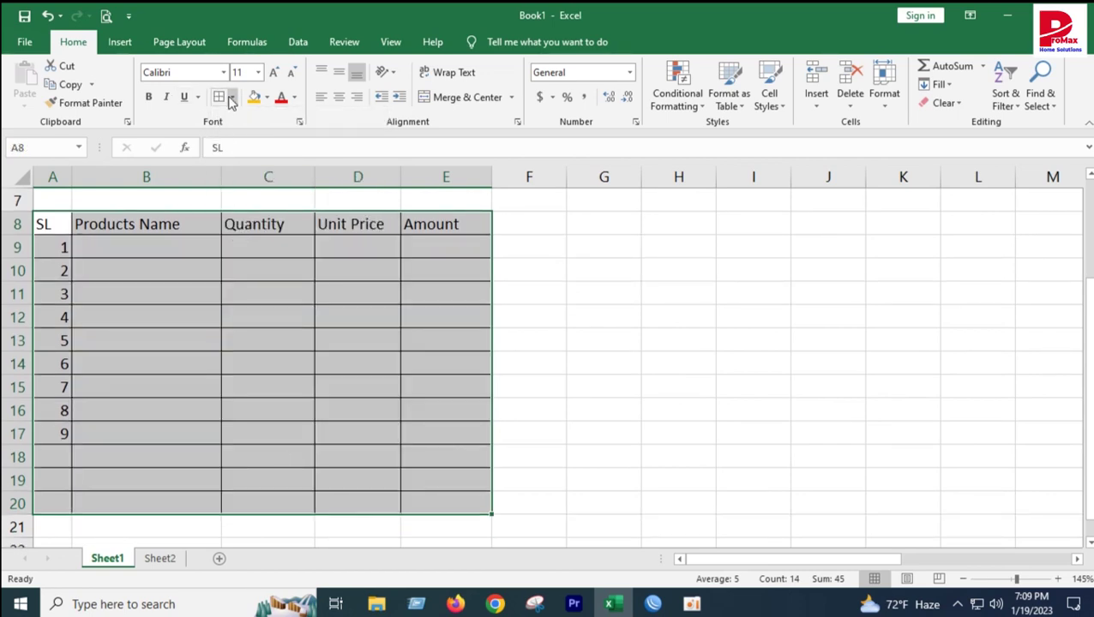
click(231, 97)
click(249, 276)
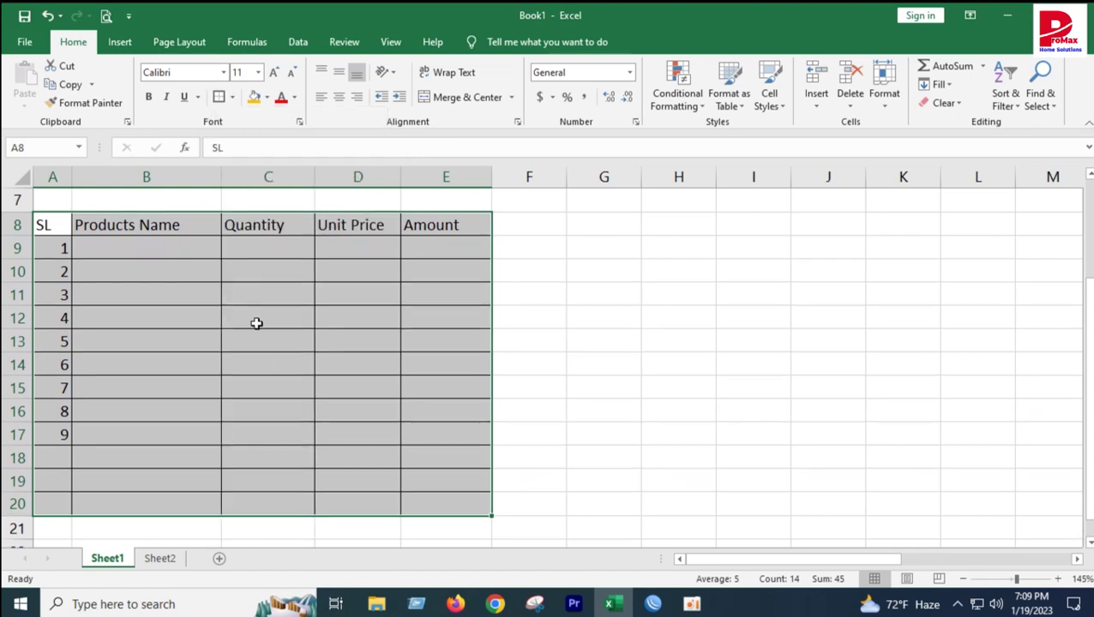
click(265, 347)
scroll(332, 359, up, 2)
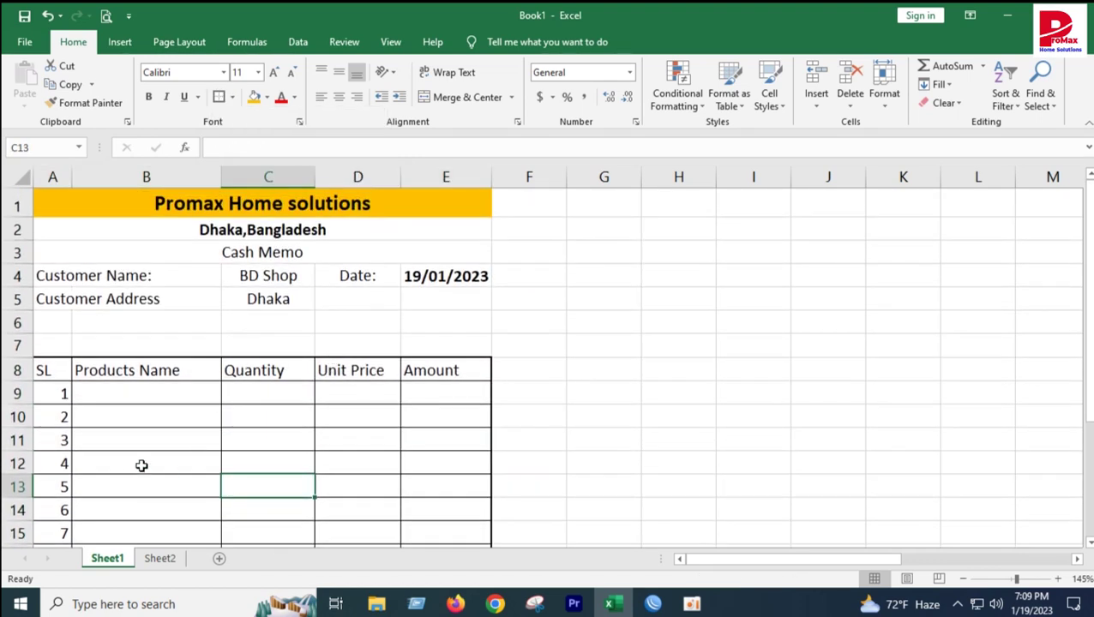
click(142, 392)
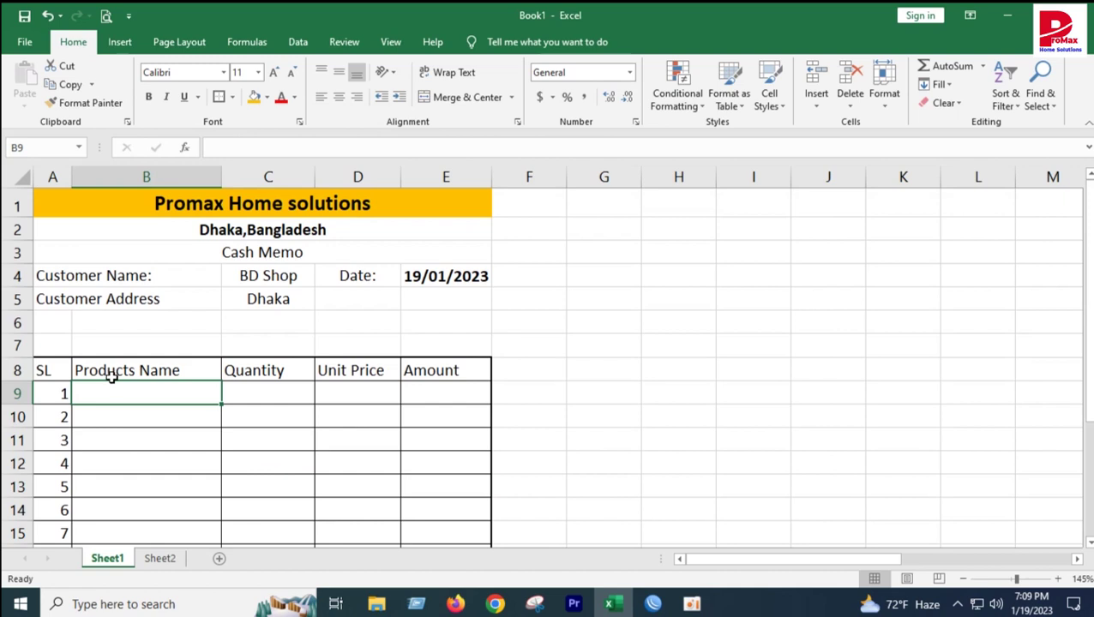
Delete blank row 6 and shrink the new row 6 into a thin spacer.
drag(9, 323, 9, 344)
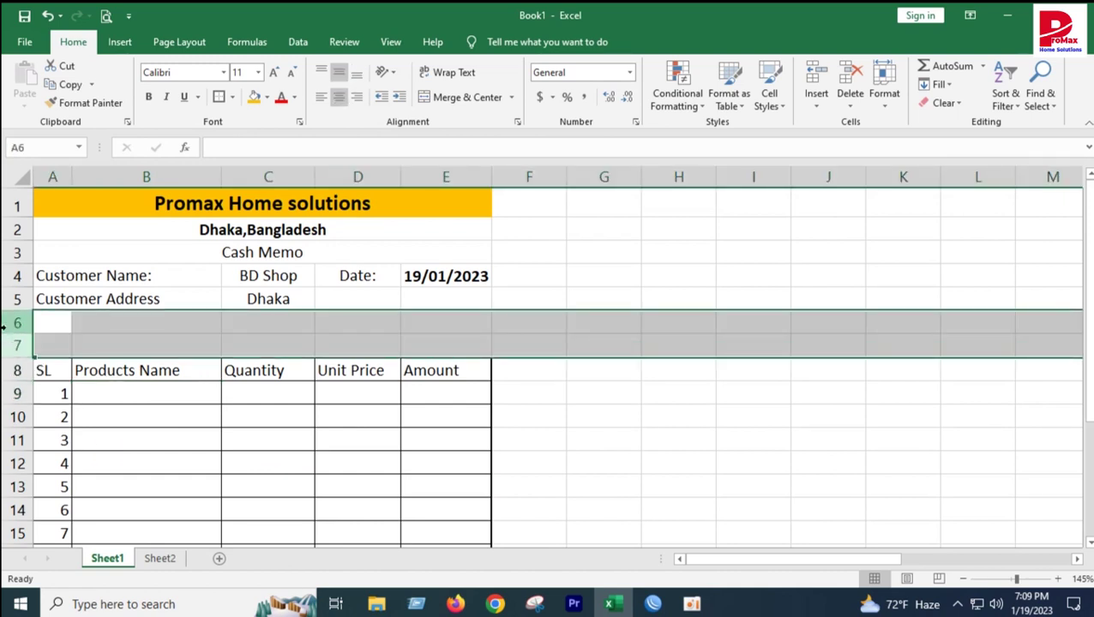
click(5, 322)
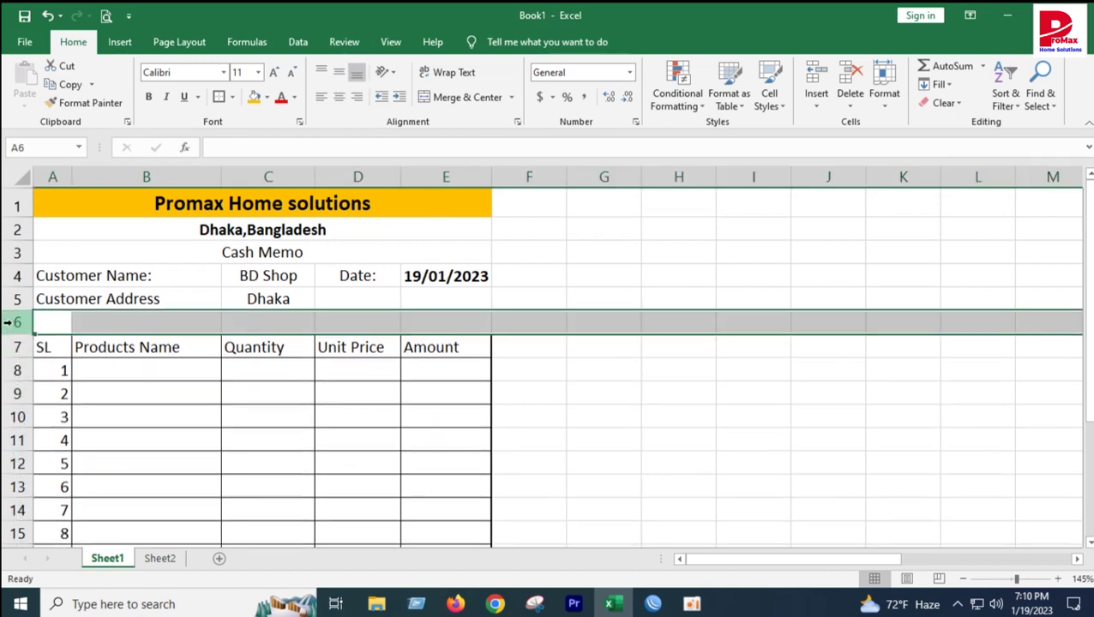
key(ctrl+minus)
click(105, 411)
drag(15, 335, 15, 320)
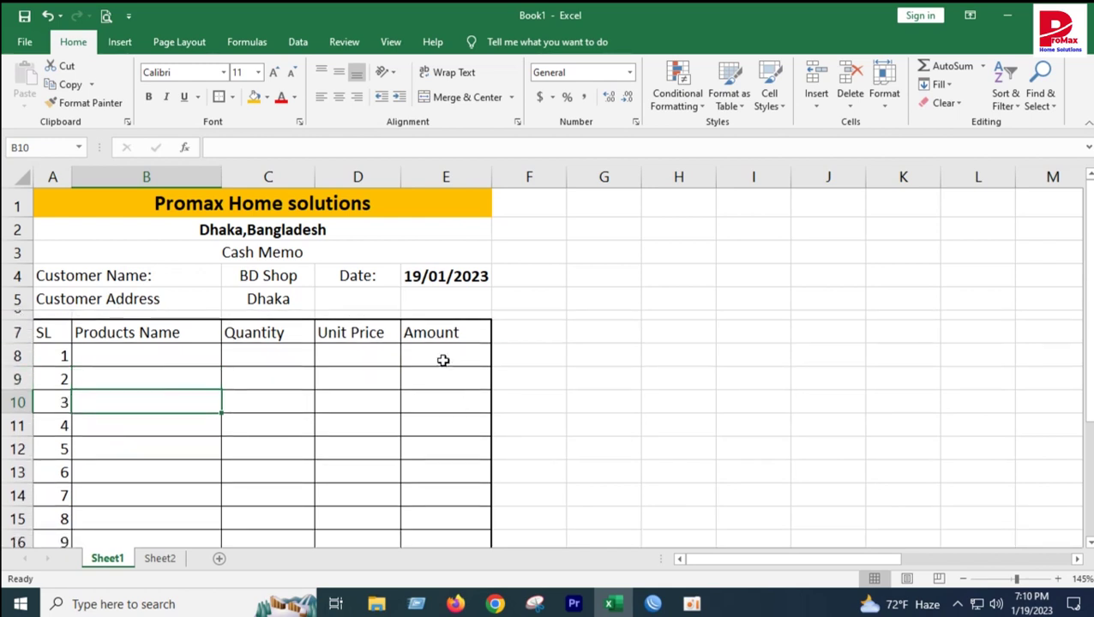
Centre the A7:E7 header labels both horizontally and vertically.
drag(65, 331, 433, 331)
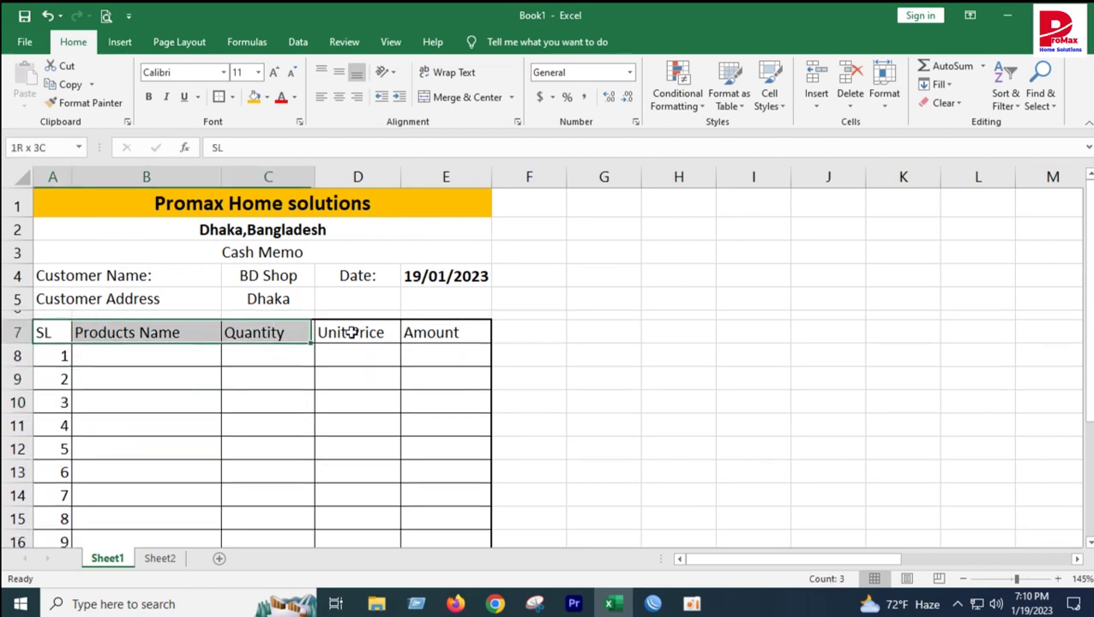
click(338, 97)
click(339, 72)
click(377, 453)
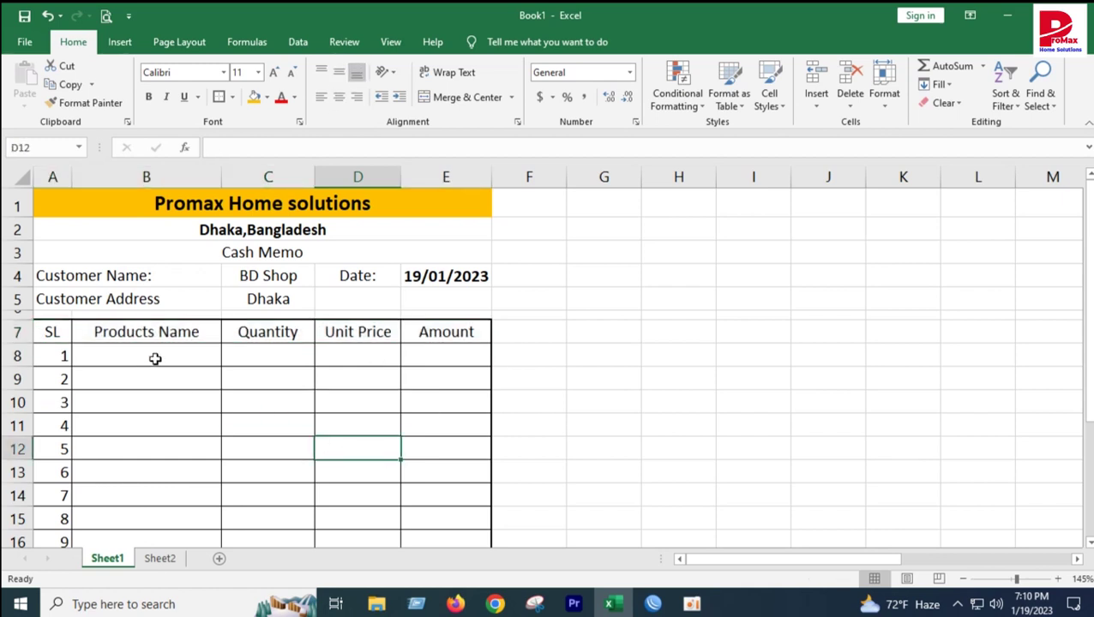
click(53, 335)
click(141, 331)
click(269, 332)
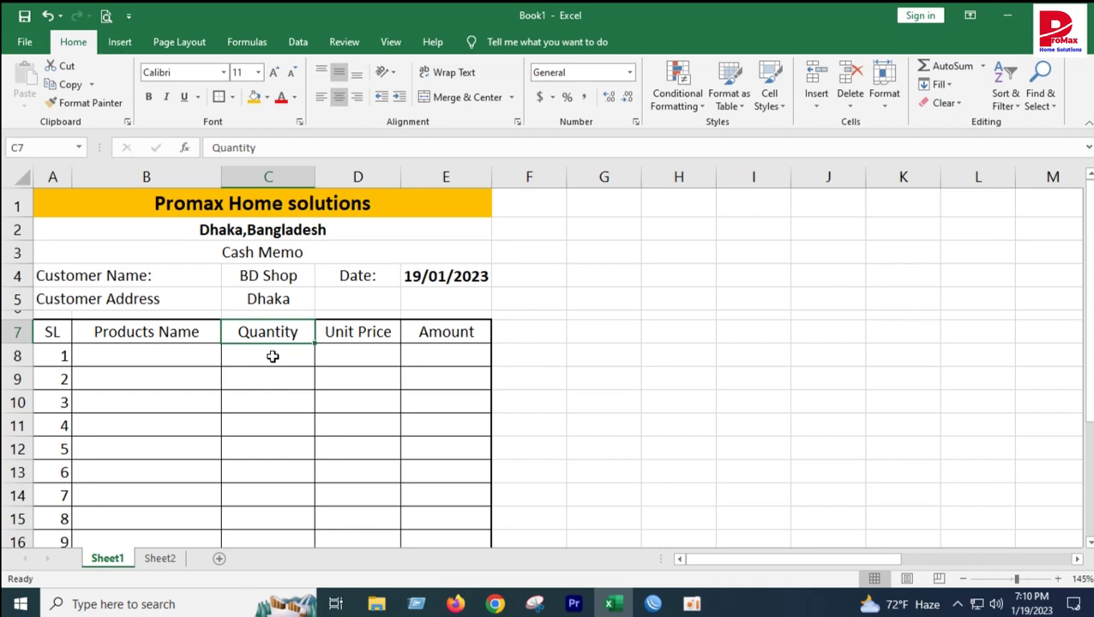
click(272, 356)
click(359, 353)
click(433, 354)
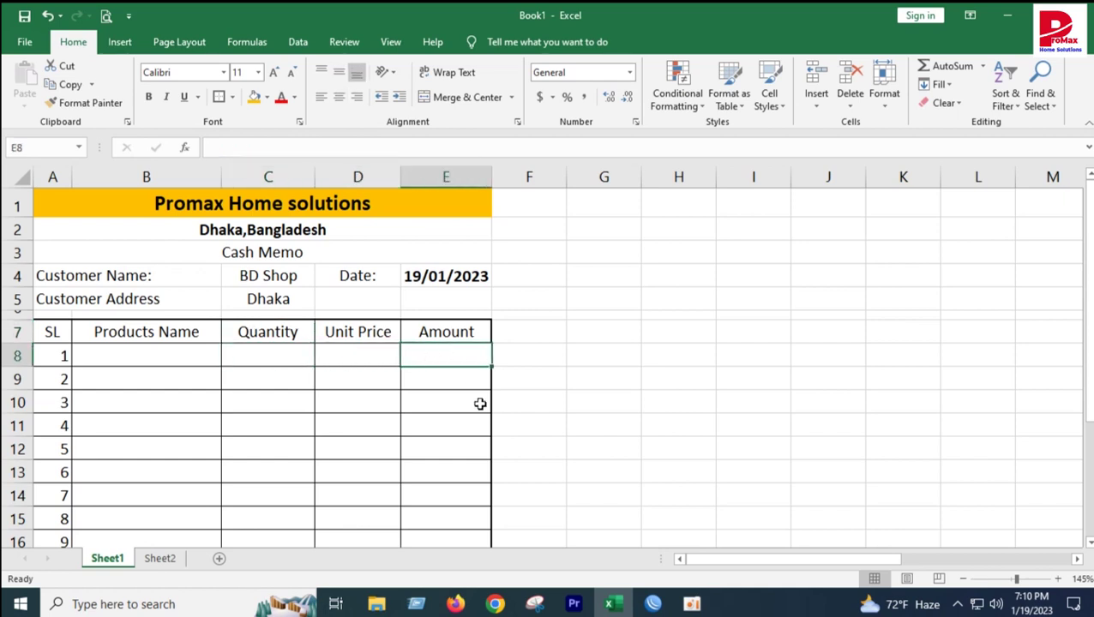
Enter Football with quantity 1, unit price 1500 and amount 1500 in B8:E8.
click(165, 366)
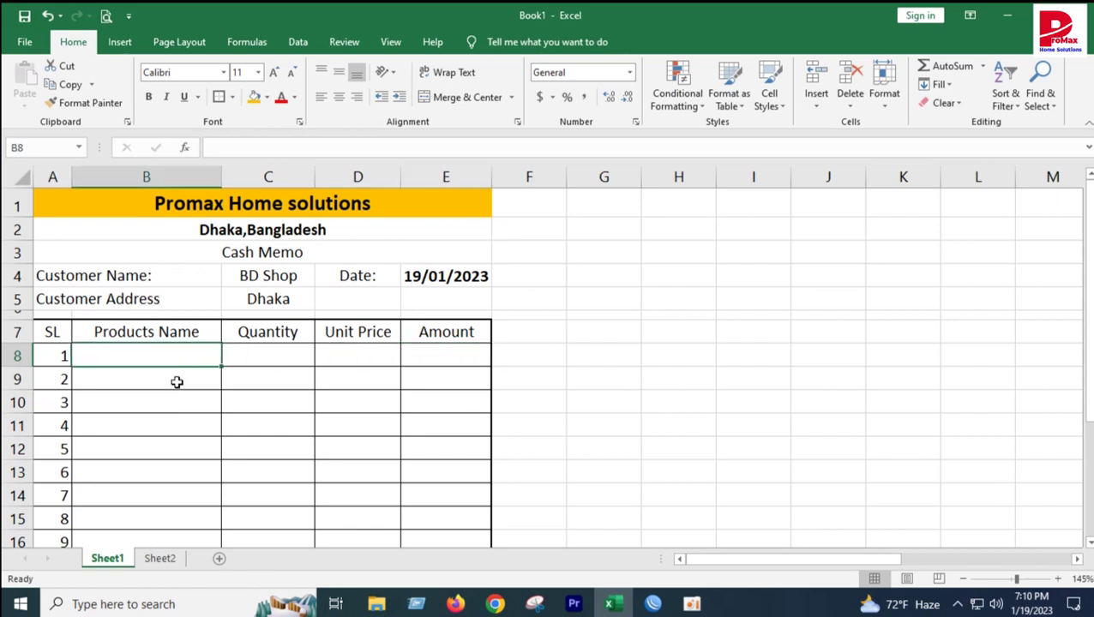
text(Football)
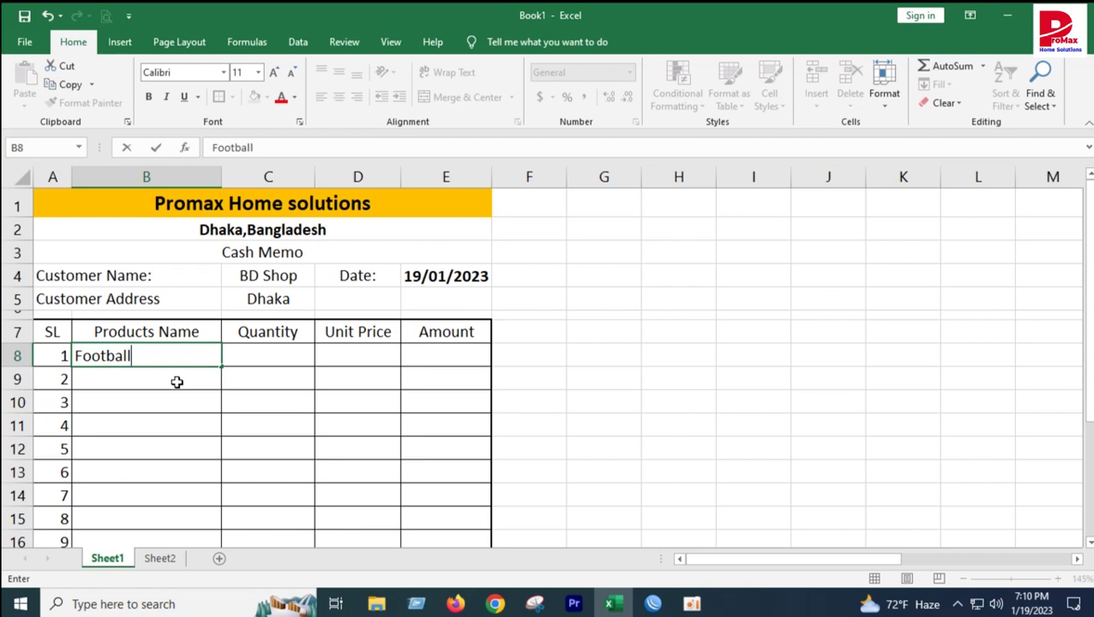
click(247, 393)
click(267, 349)
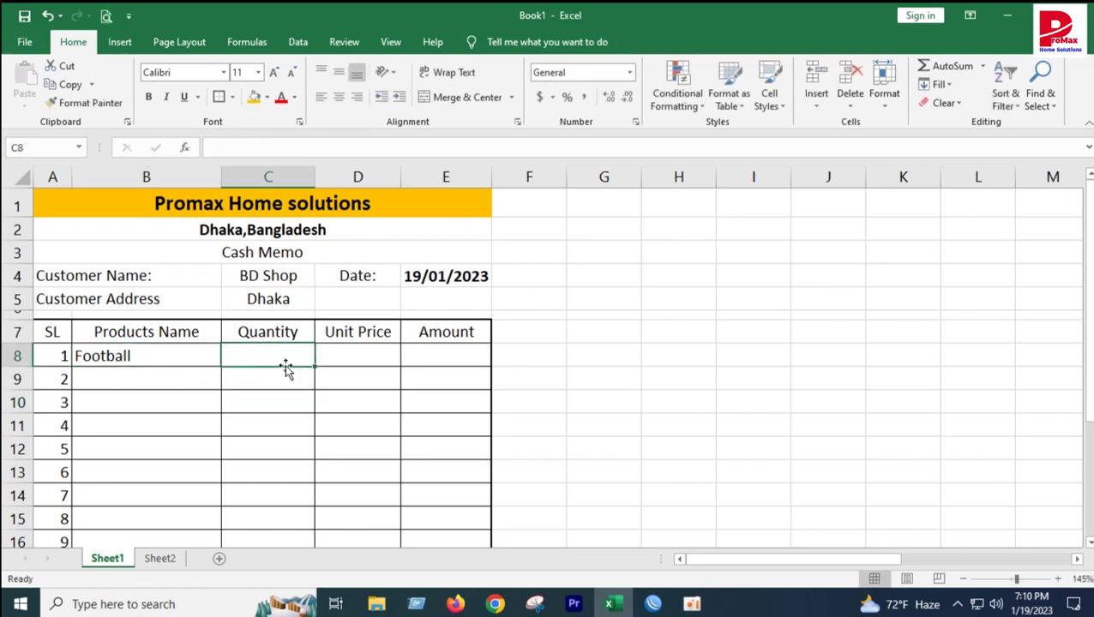
text(1)
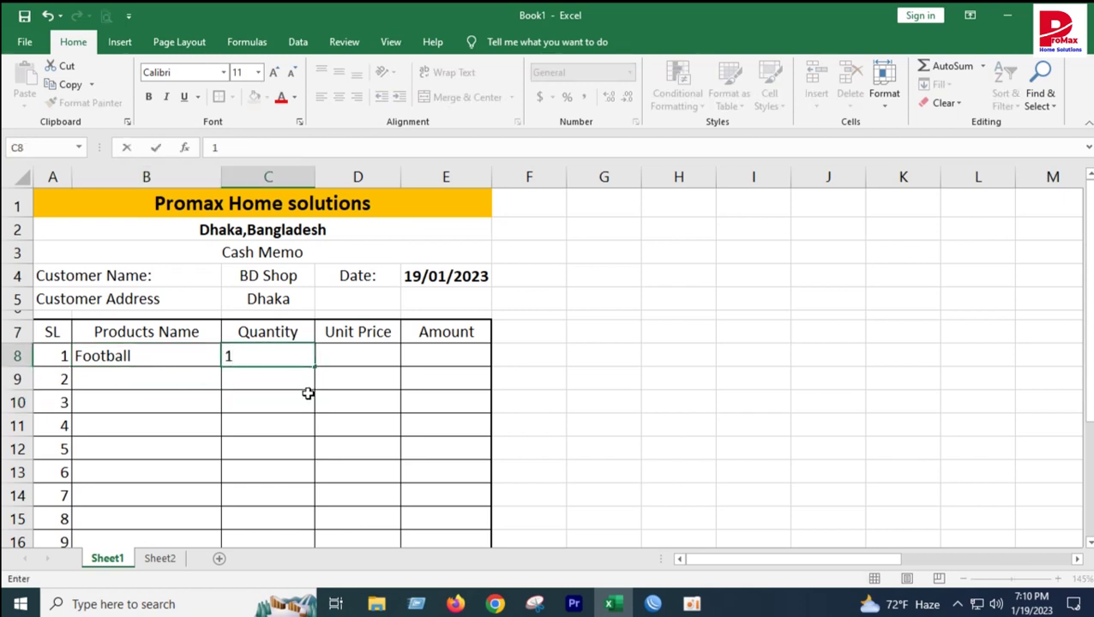
click(307, 392)
click(351, 358)
text(1500)
click(397, 433)
click(443, 360)
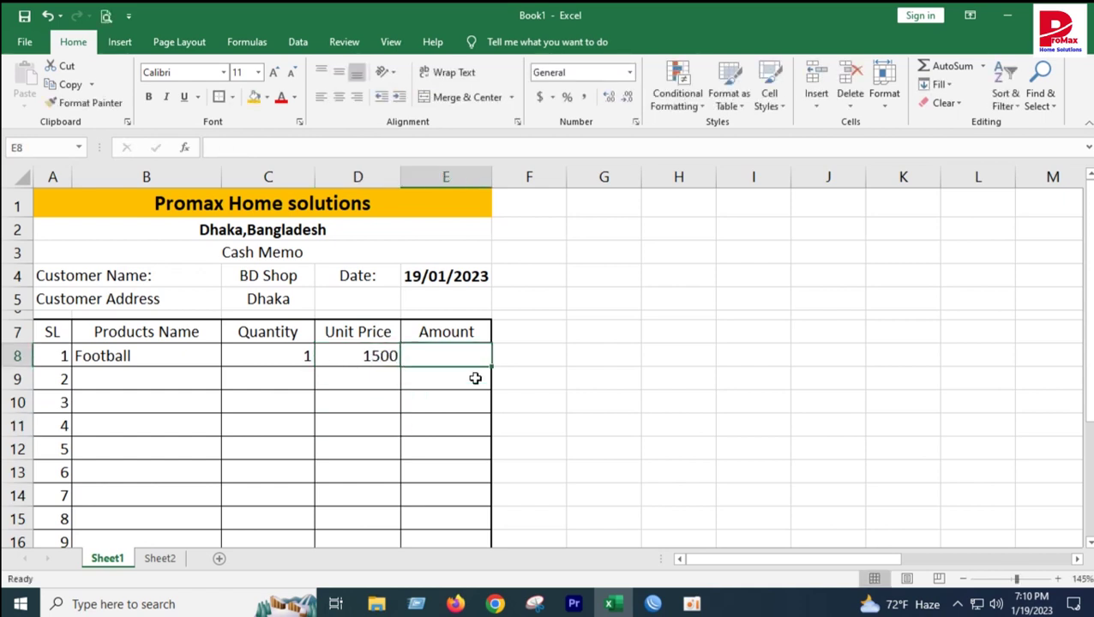
text(1500)
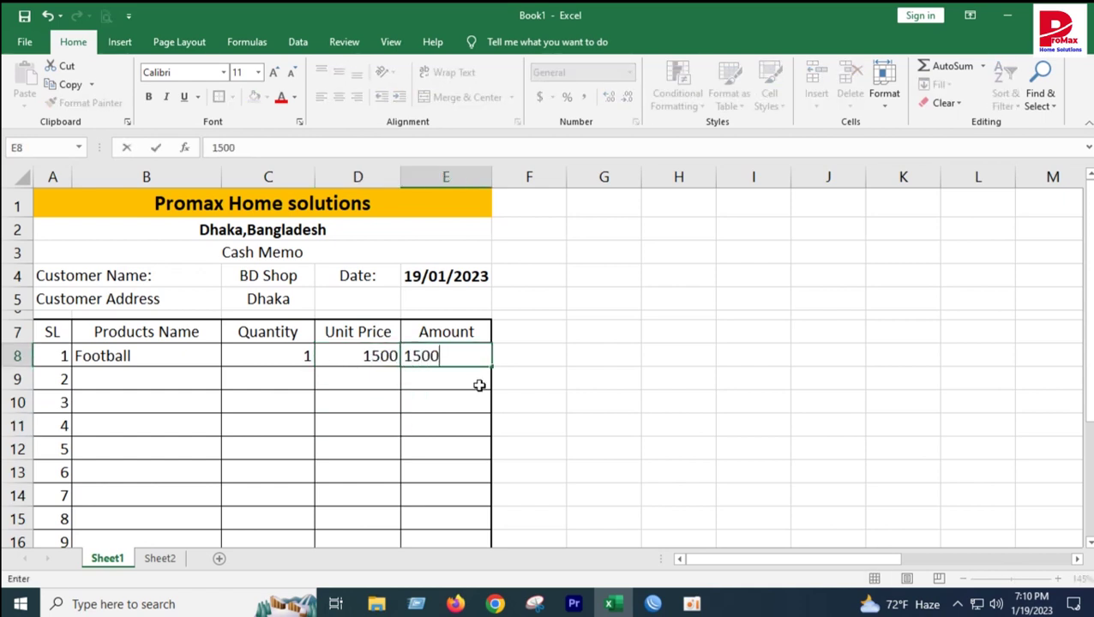
click(466, 520)
Enter Bat with quantity 2 and unit price 750 in B9:D9.
click(131, 382)
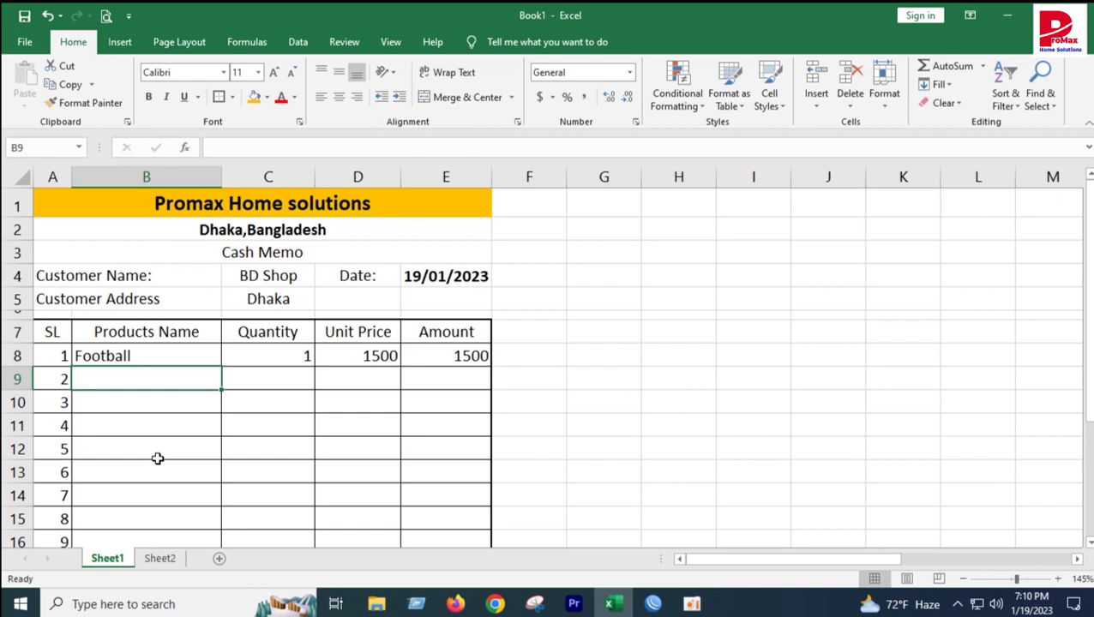
text(Bat)
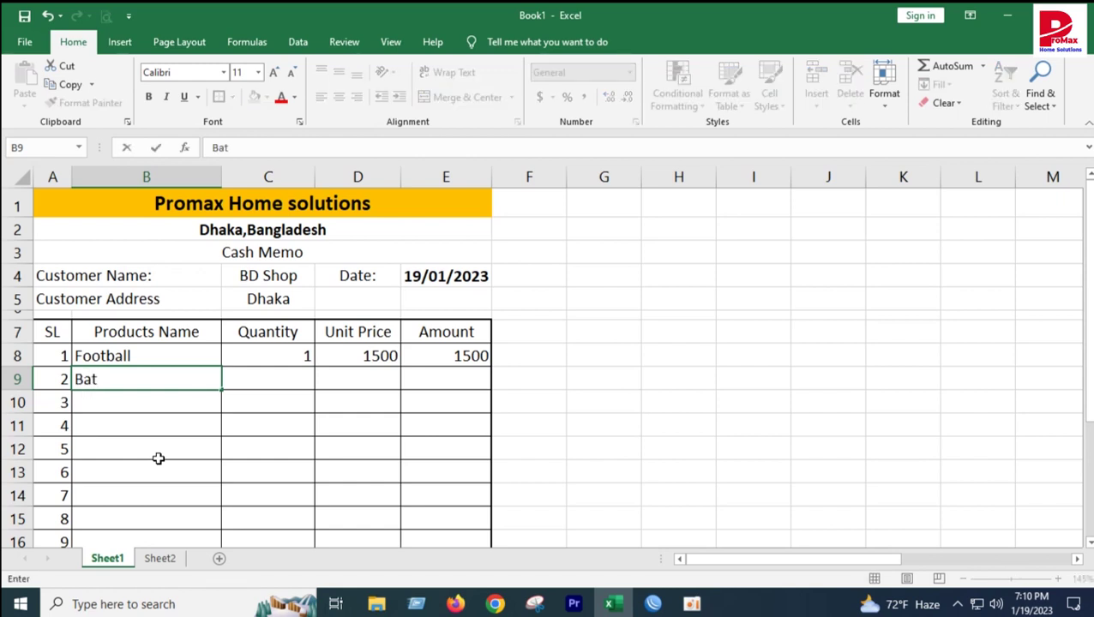
click(158, 459)
click(300, 377)
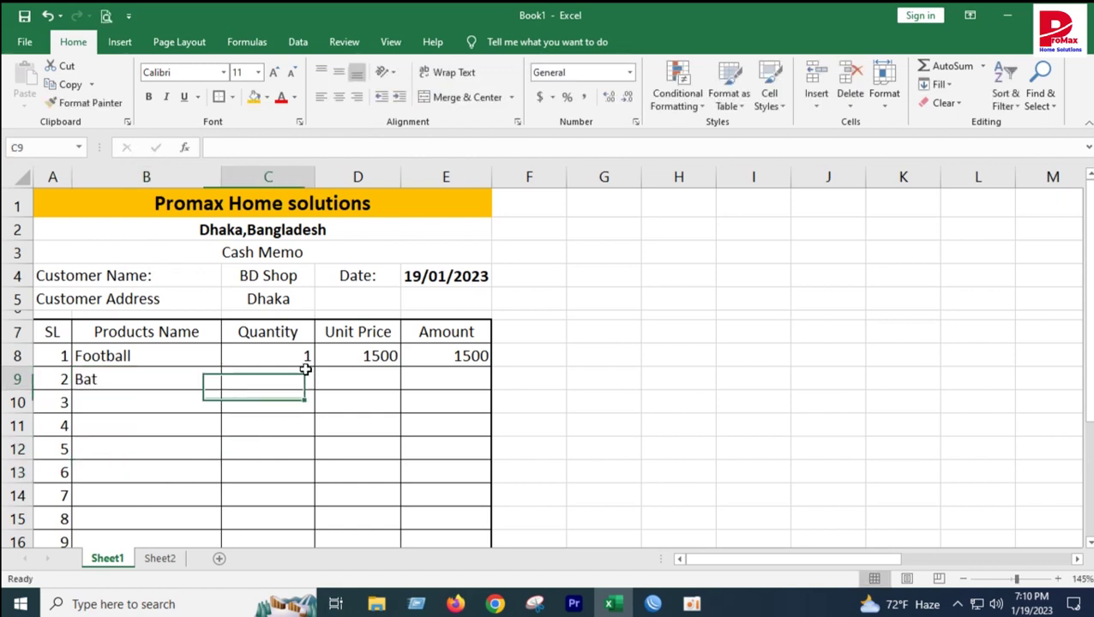
text(2)
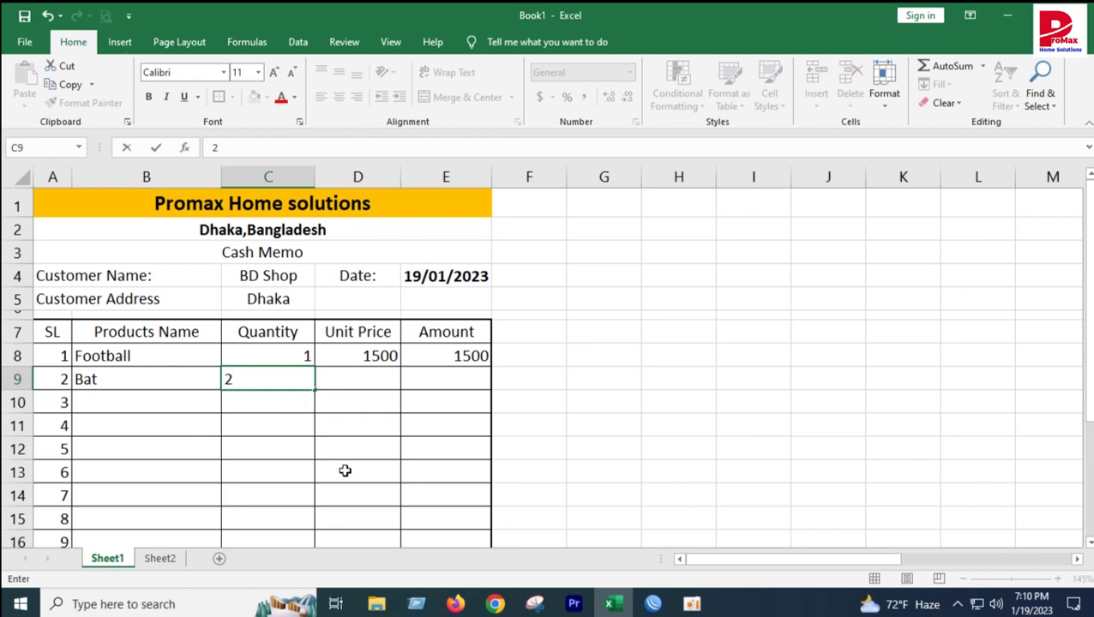
click(345, 471)
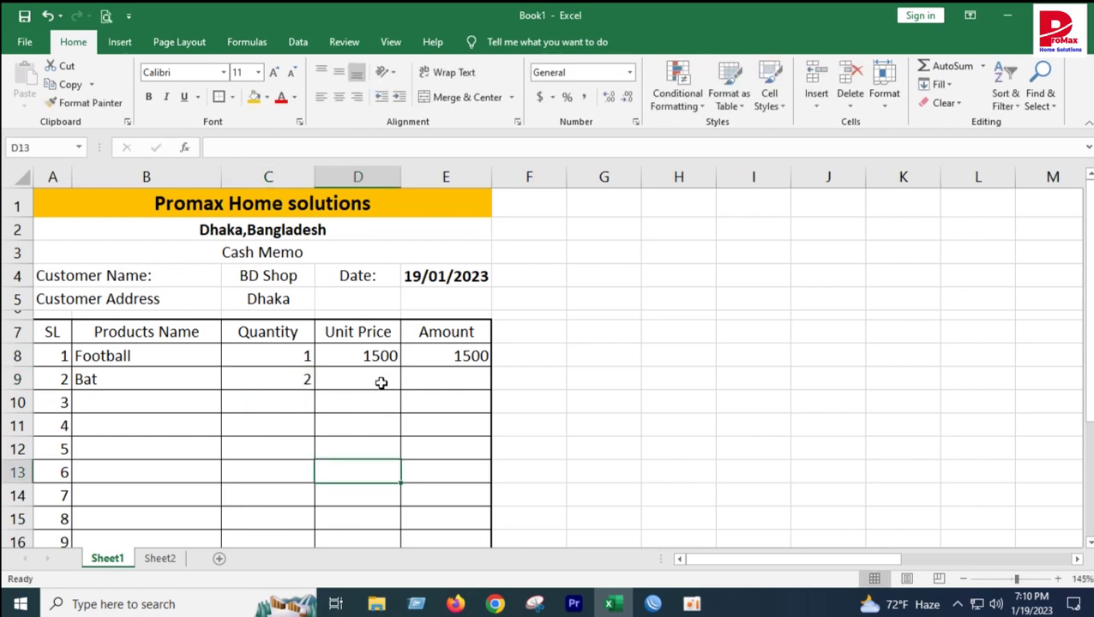
click(381, 383)
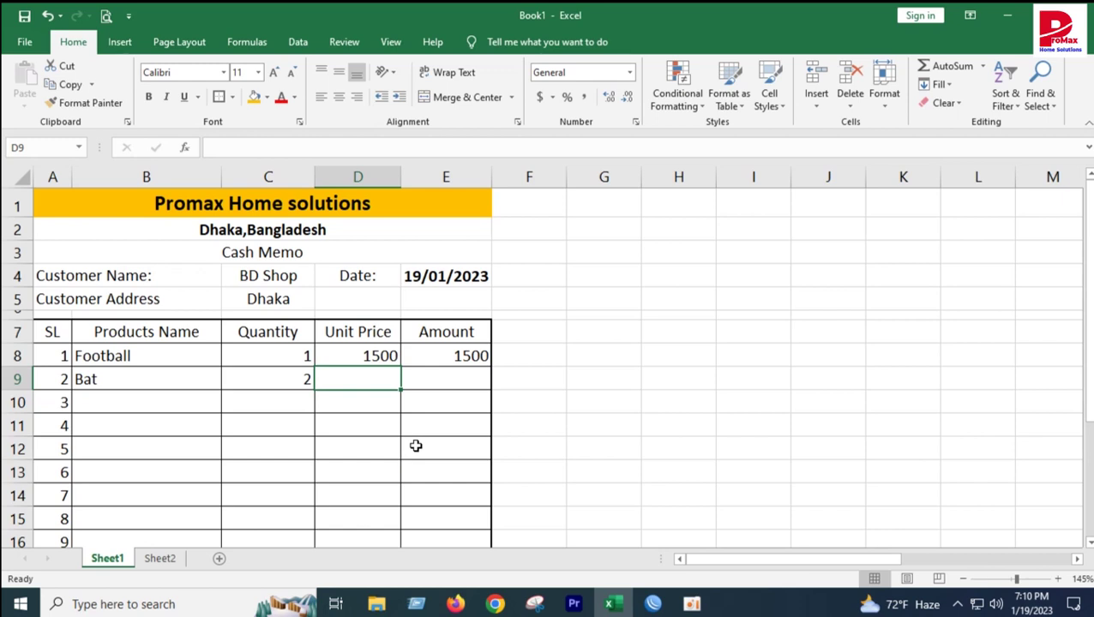
text(75)
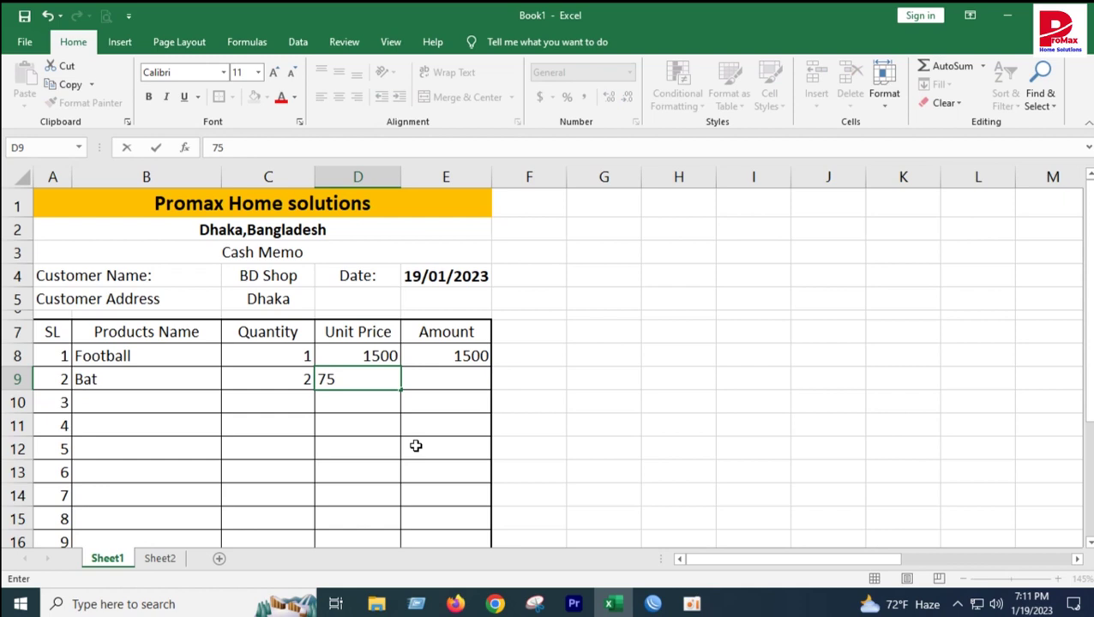
text(0)
click(435, 454)
click(444, 377)
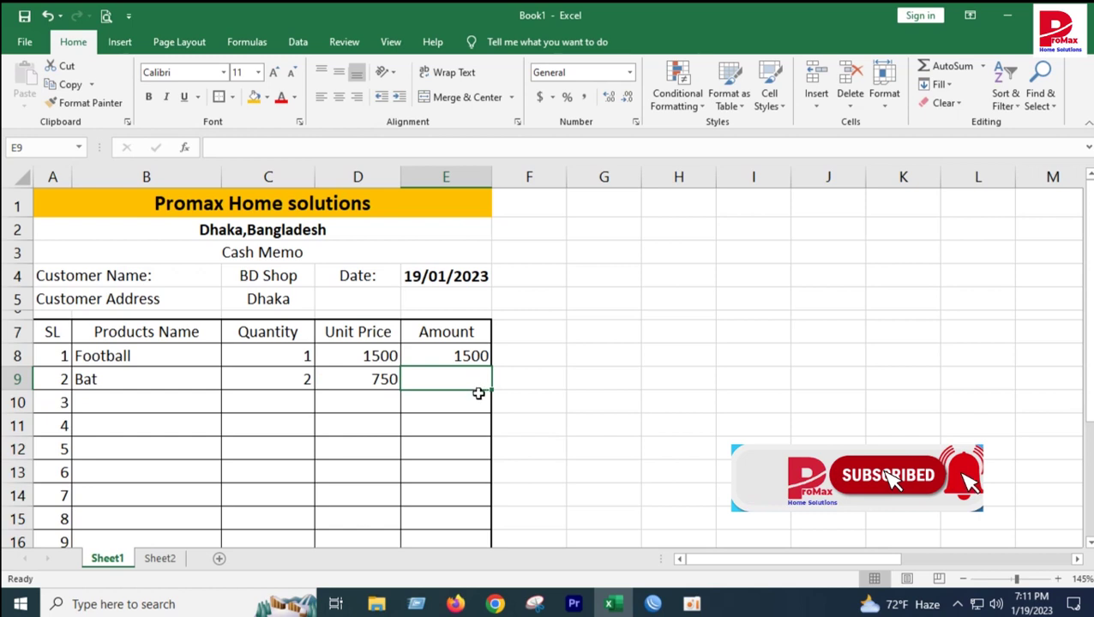
click(468, 362)
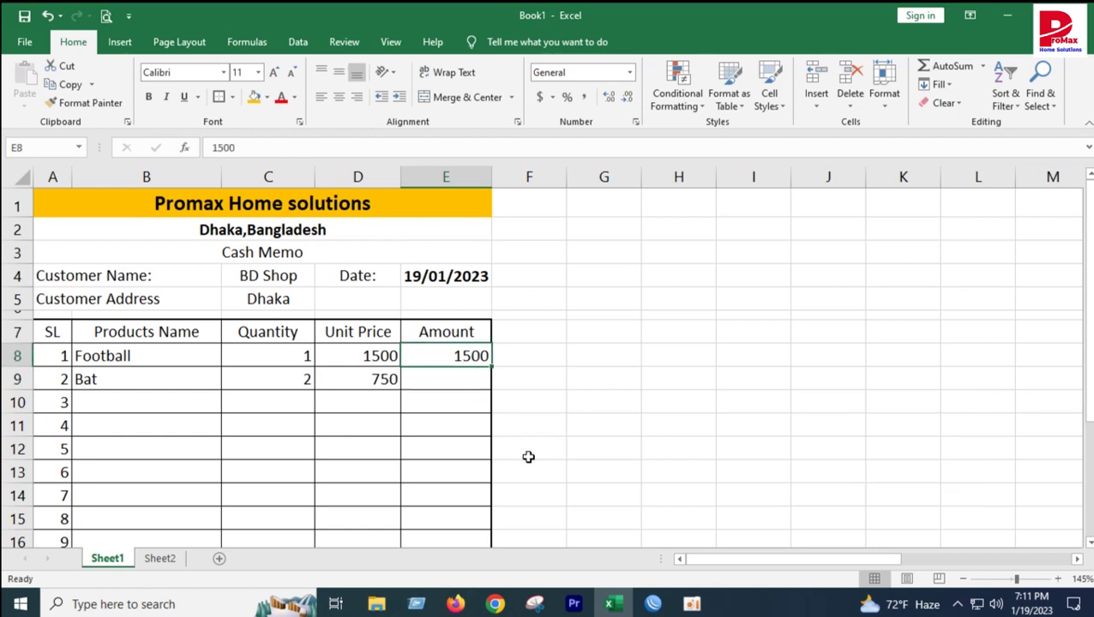
Replace the typed amount in E8 with the formula =C8*D8.
key(Delete)
click(485, 470)
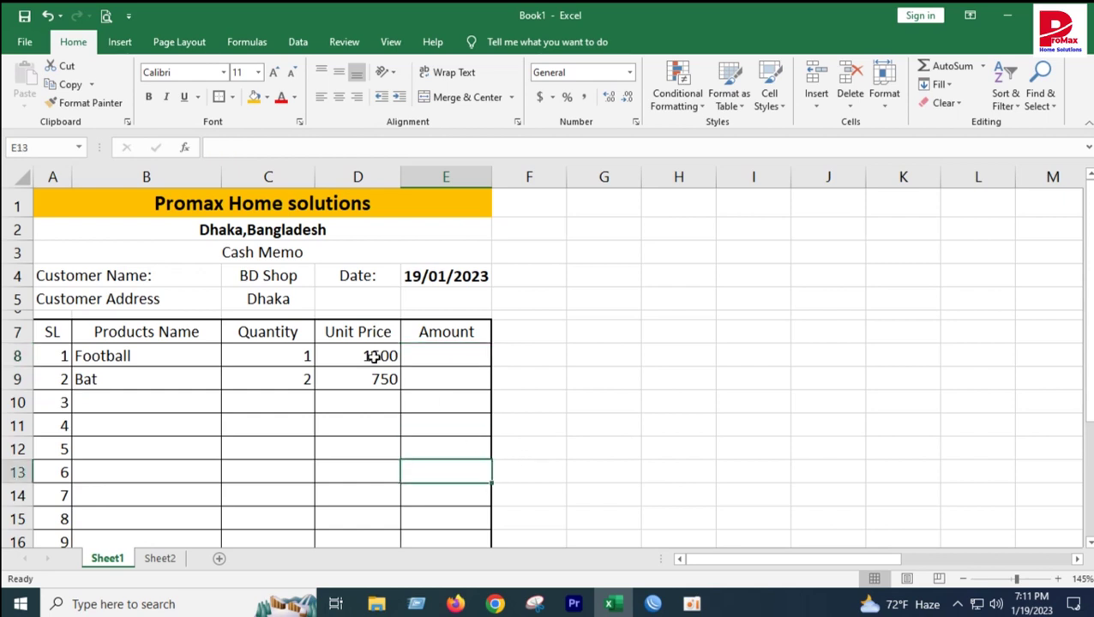
click(415, 355)
text(=)
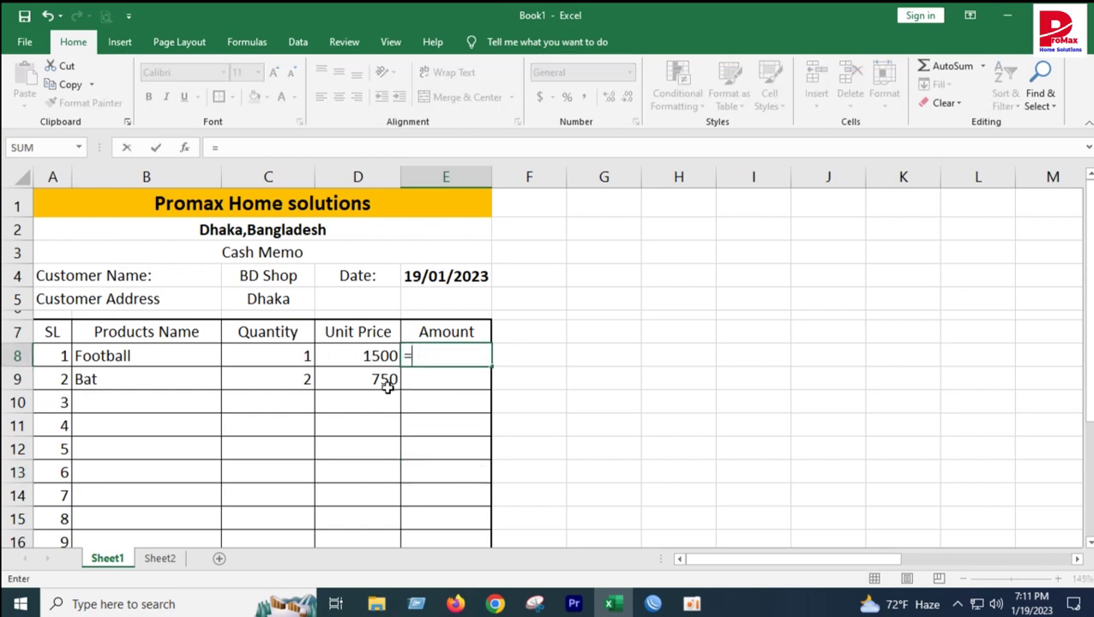
click(296, 357)
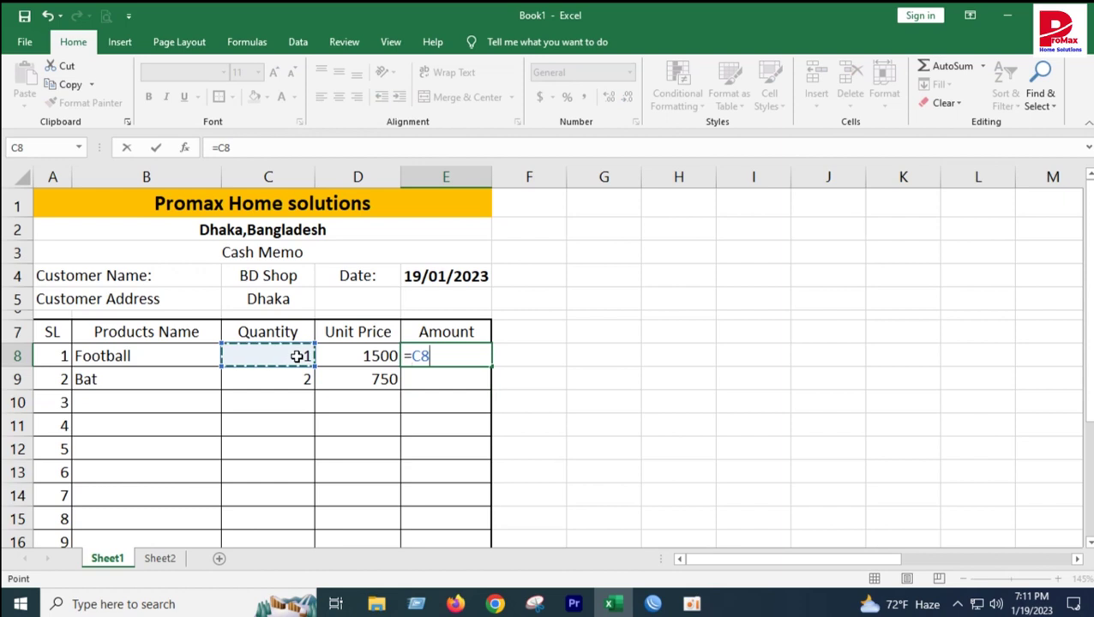
text(*)
click(356, 356)
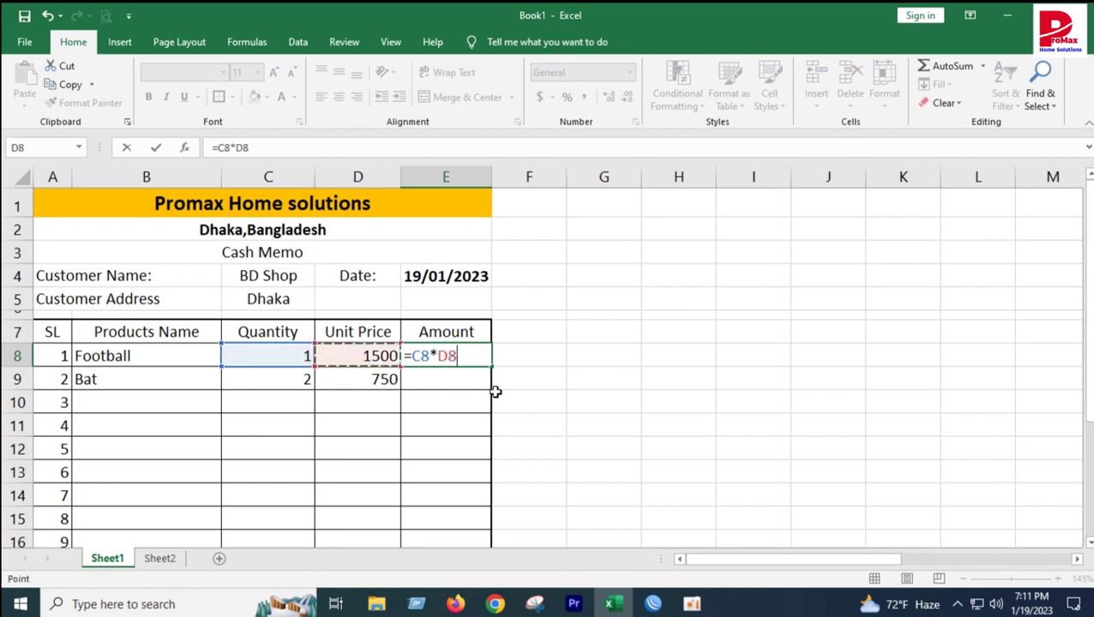
key(Return)
key(Return)
Fill the amount formula down through E15 and check Bat's amount of 1500.
click(464, 360)
drag(492, 367, 486, 522)
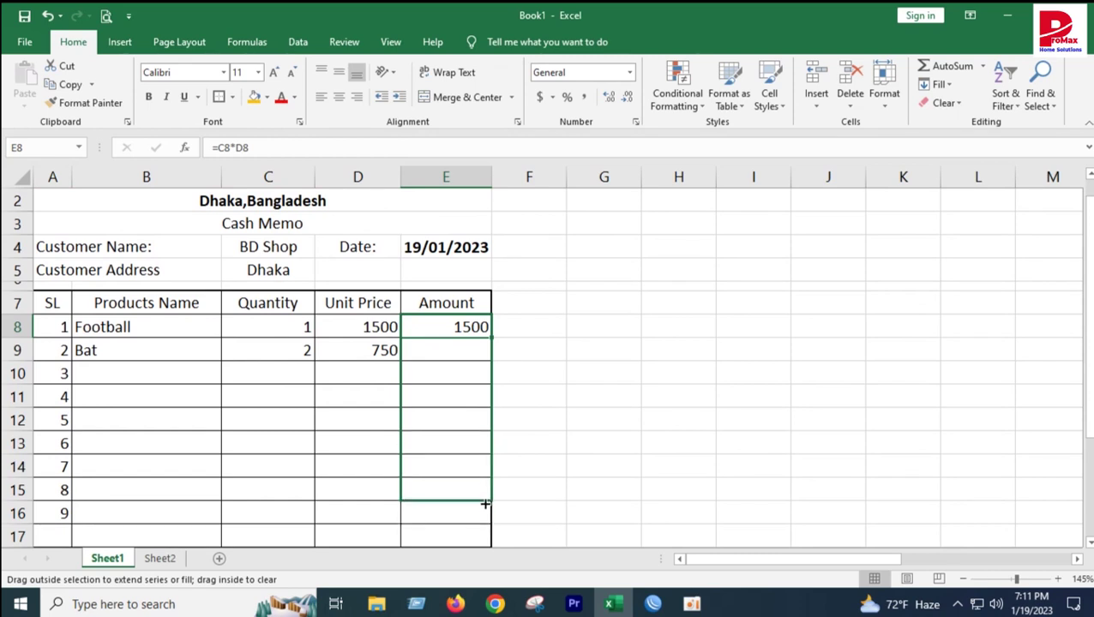
drag(487, 522, 476, 506)
click(459, 493)
scroll(474, 515, down, 1)
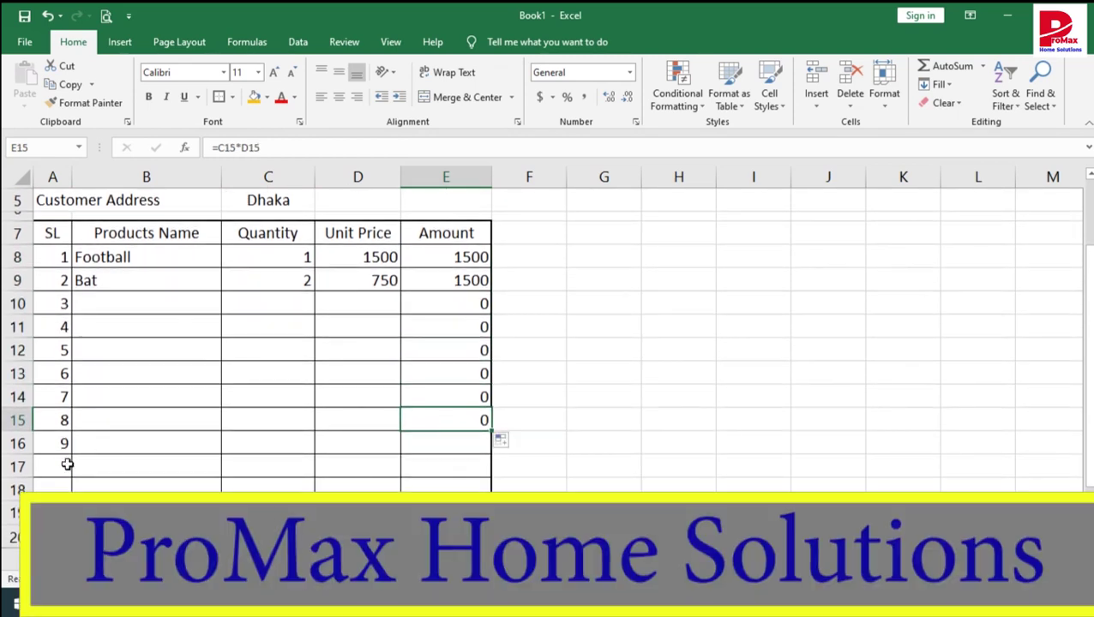
click(379, 445)
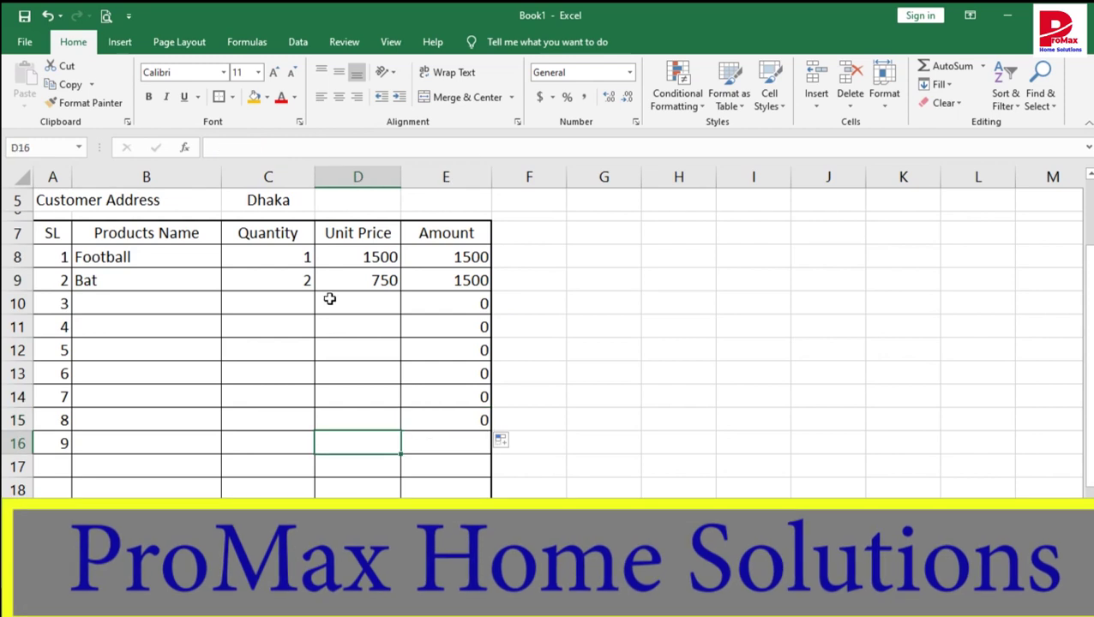
click(378, 280)
click(423, 280)
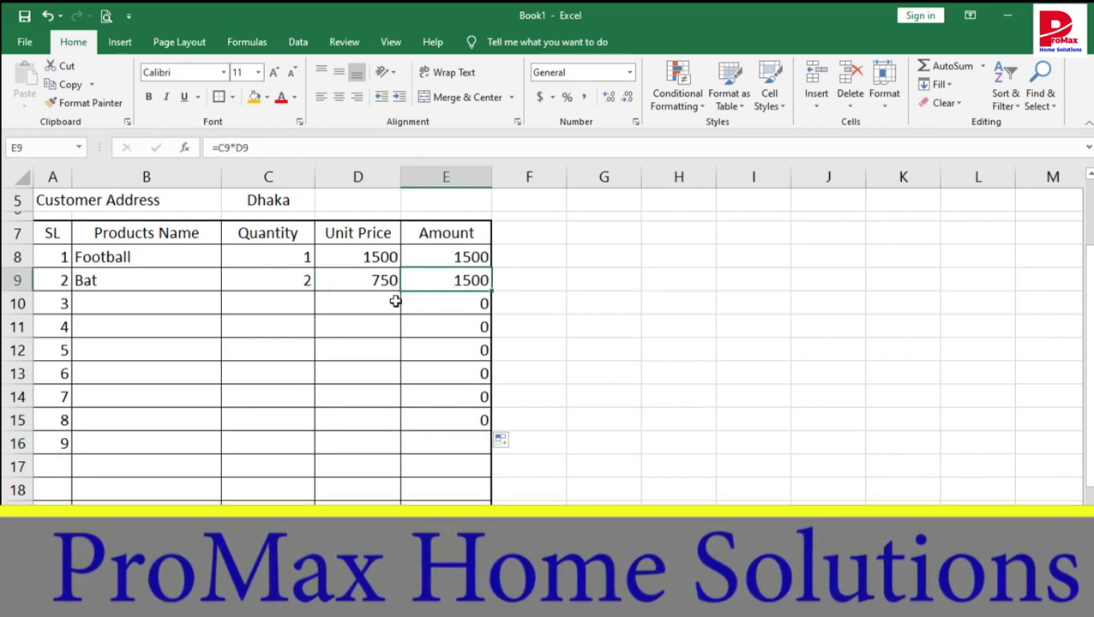
click(86, 304)
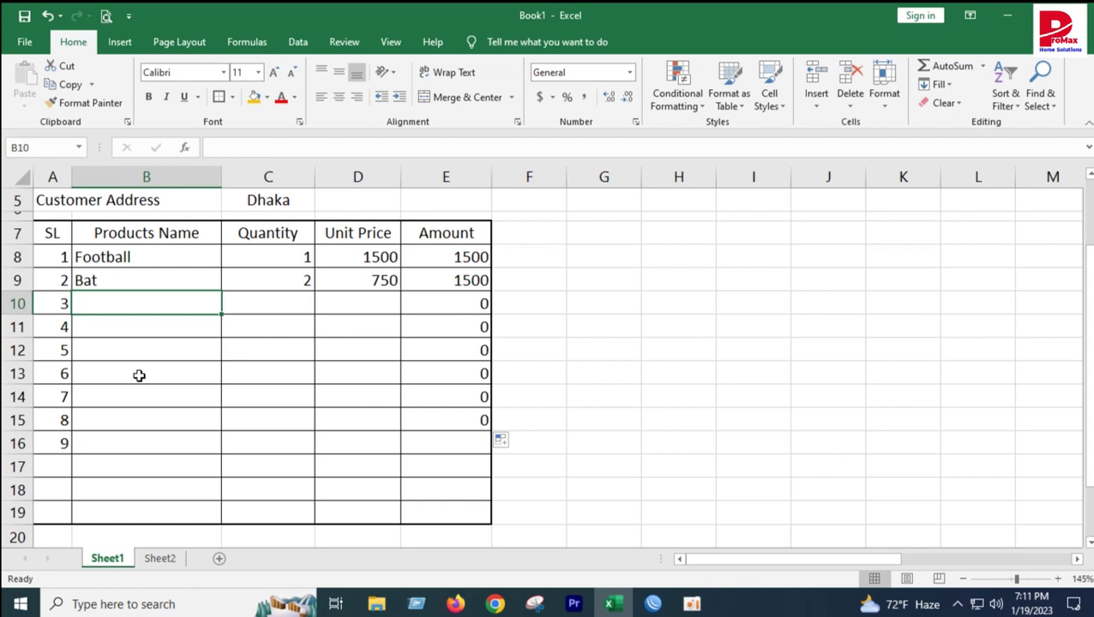
Complete the Cricket Ball row with quantity 3 and unit price 50.
text(Cricke)
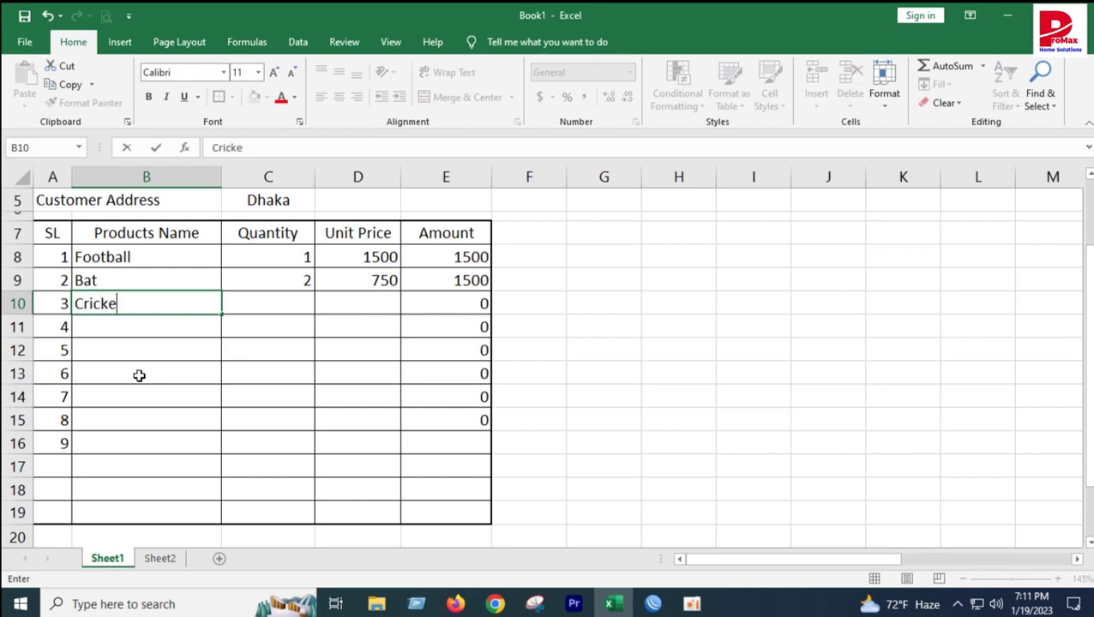
text(t Ball)
key(Return)
click(139, 375)
click(300, 305)
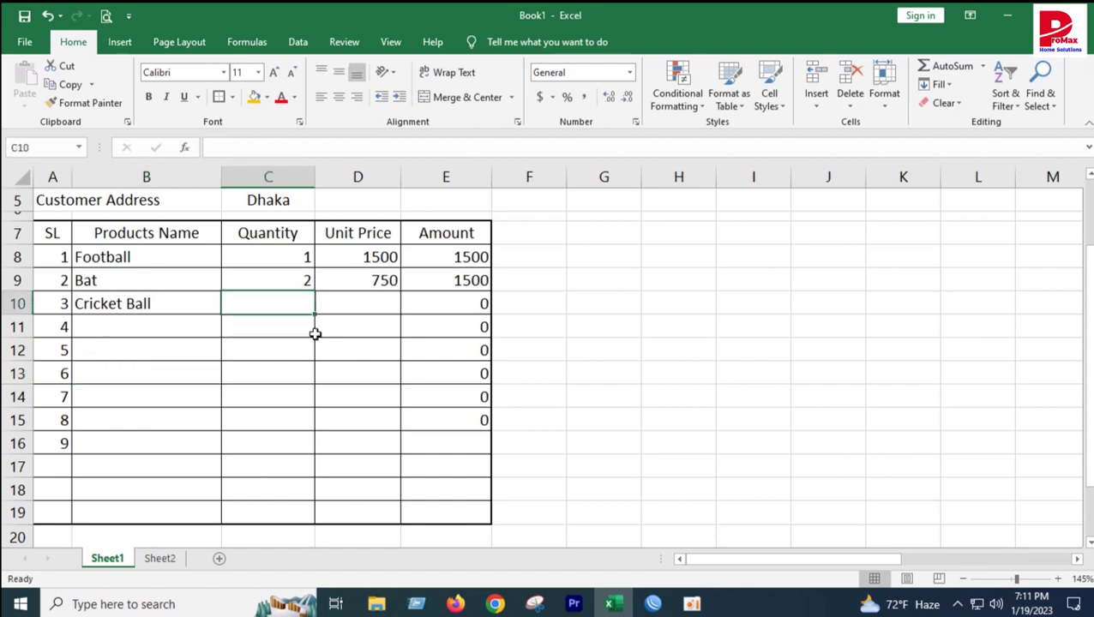
text(3)
click(317, 344)
click(383, 298)
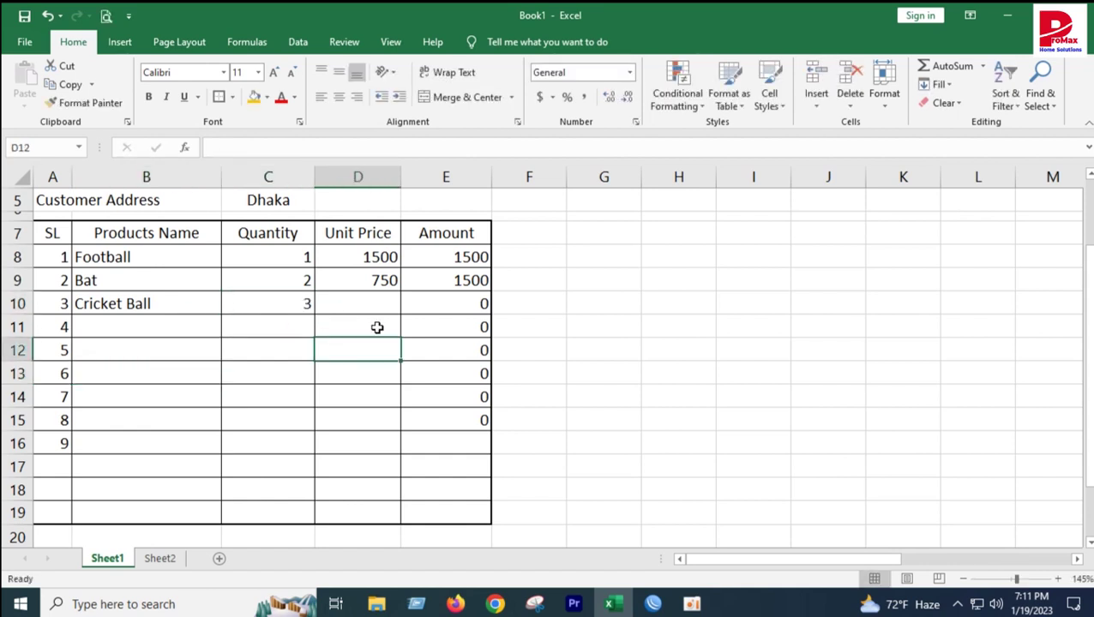
text(50)
click(416, 371)
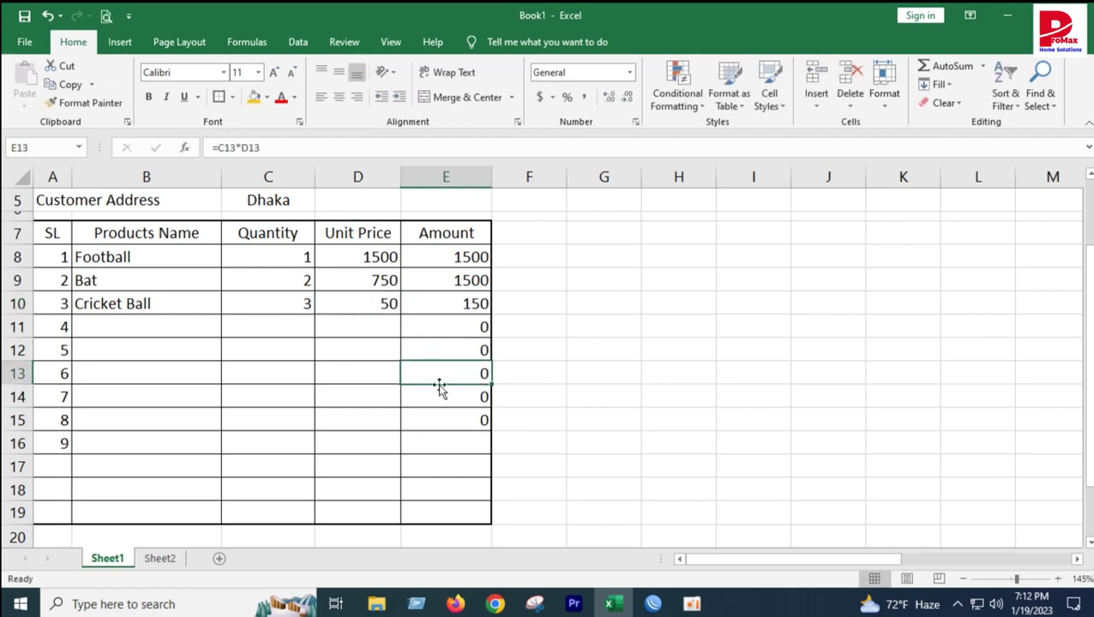
Add Base ball in row 11 with quantity 4 and unit price 200.
click(98, 326)
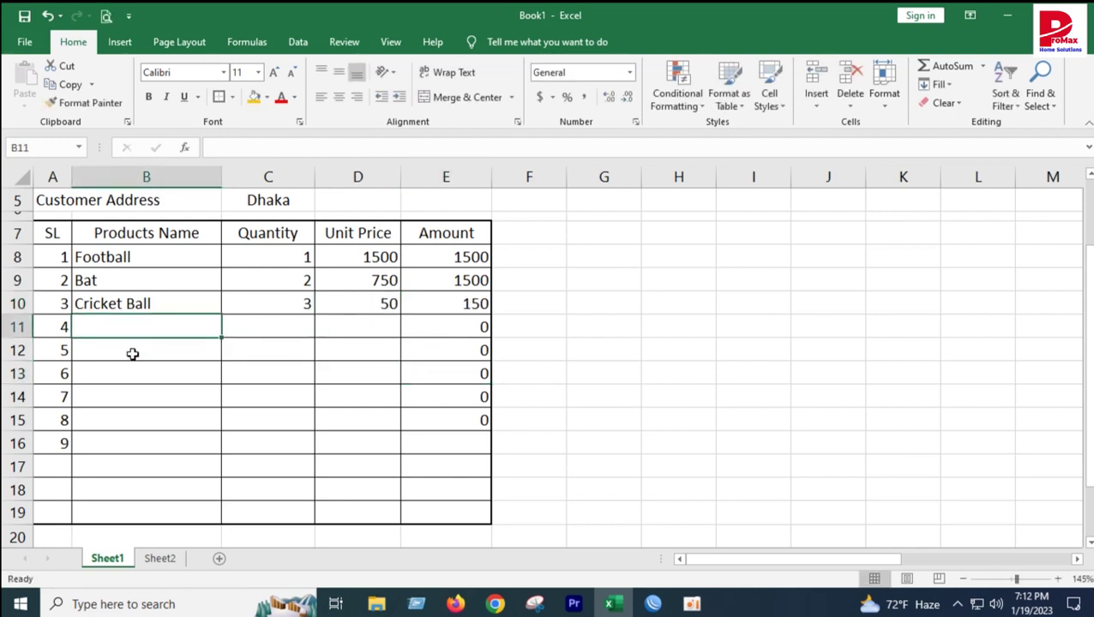
text(B)
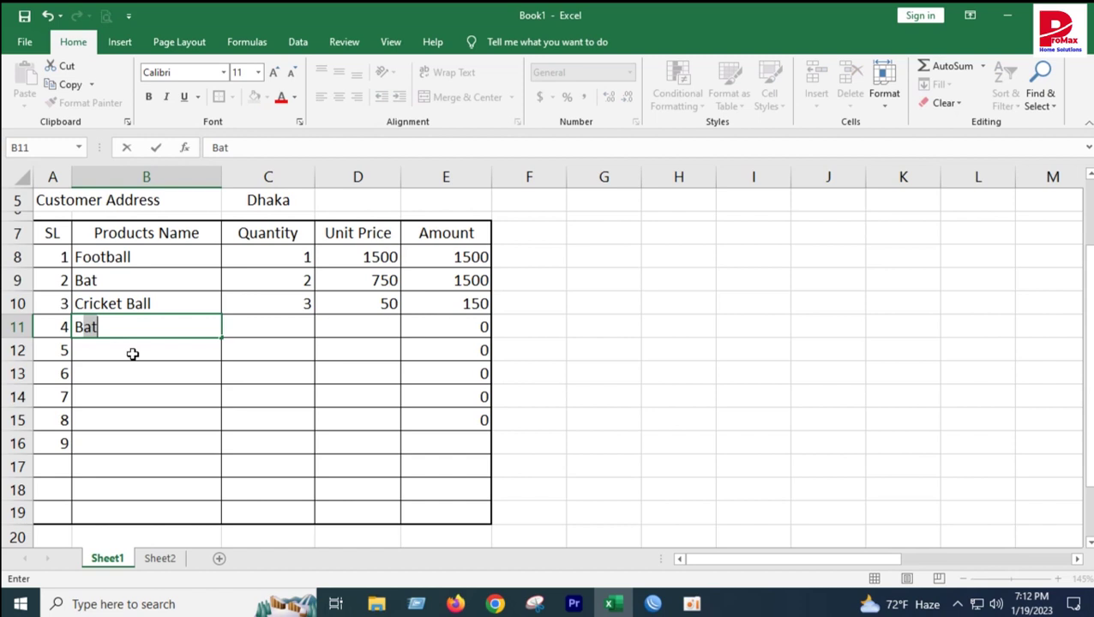
text(ase )
text(ball)
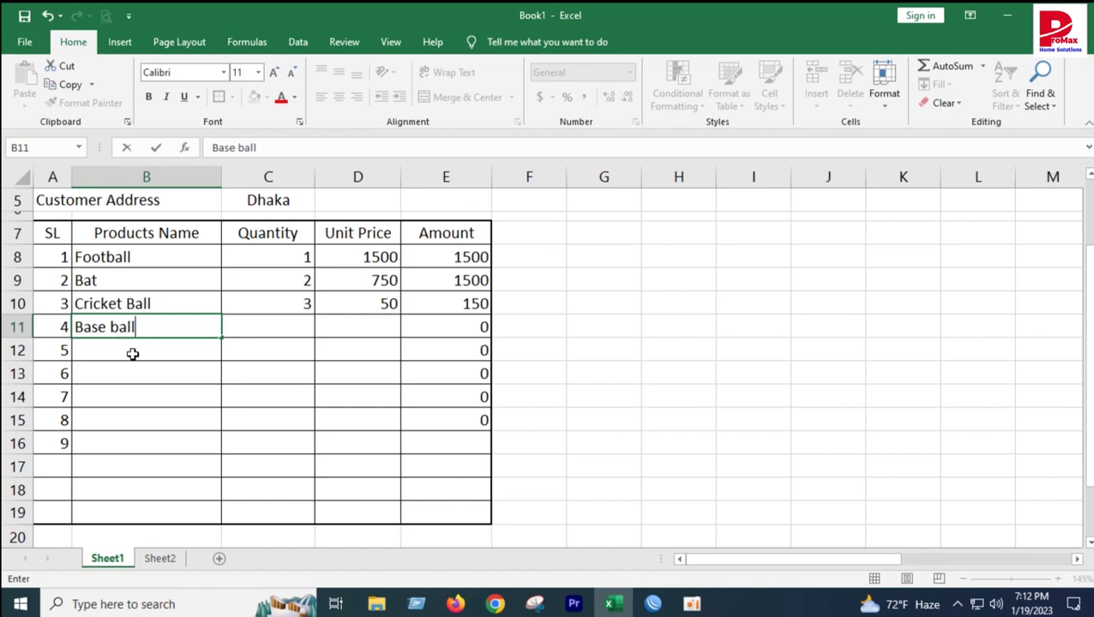
key(Return)
click(207, 378)
click(300, 321)
text(4)
click(369, 382)
click(386, 324)
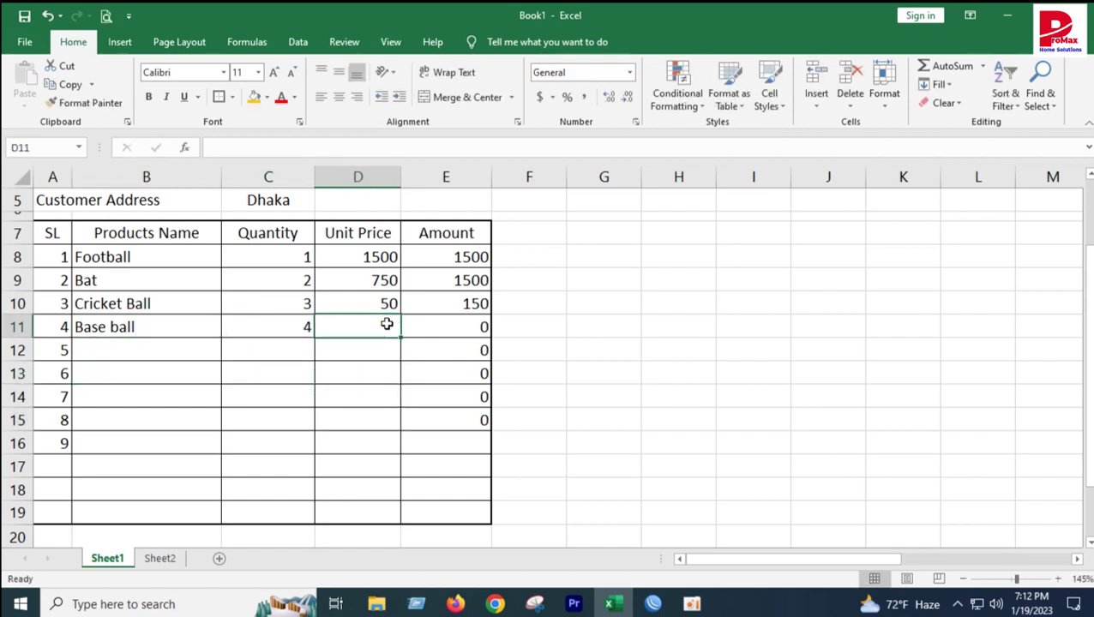
text(200)
click(412, 414)
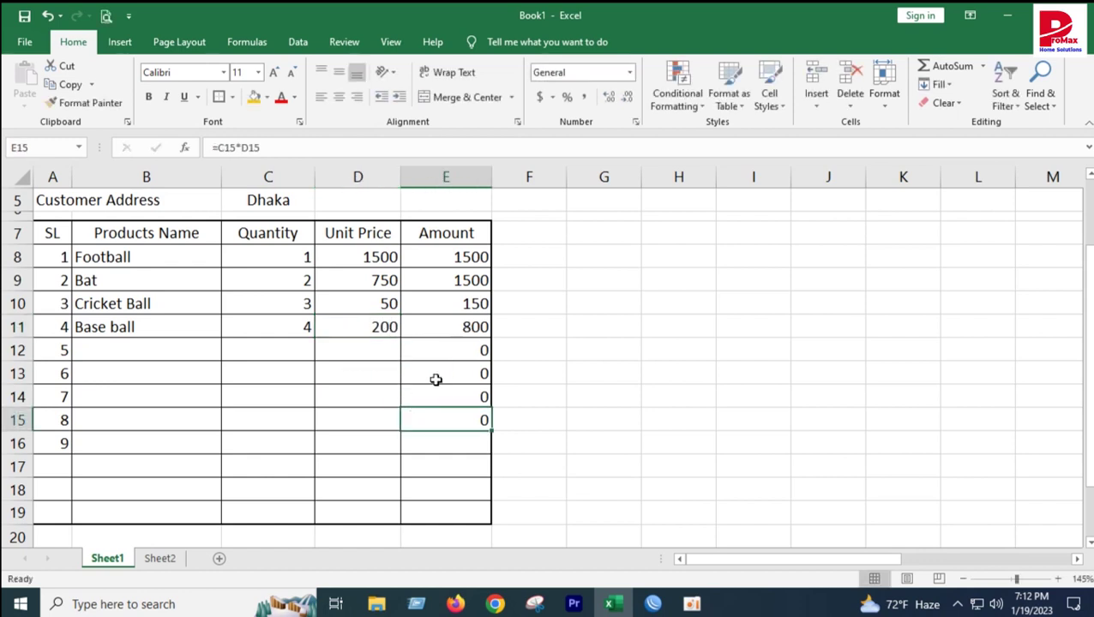
scroll(403, 427, down, 1)
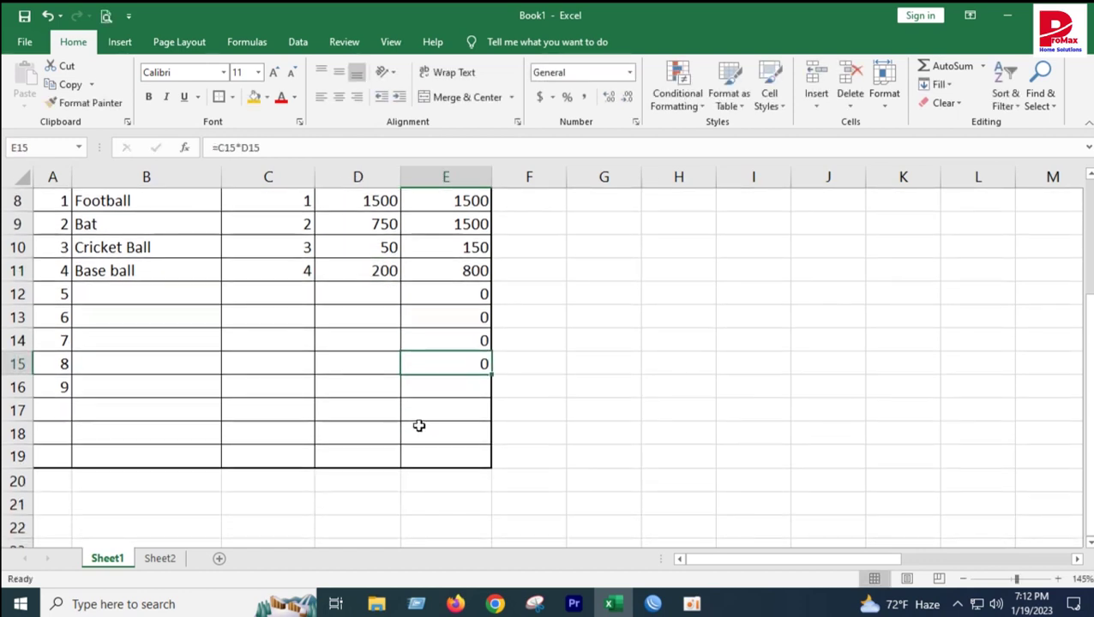
scroll(107, 433, down, 1)
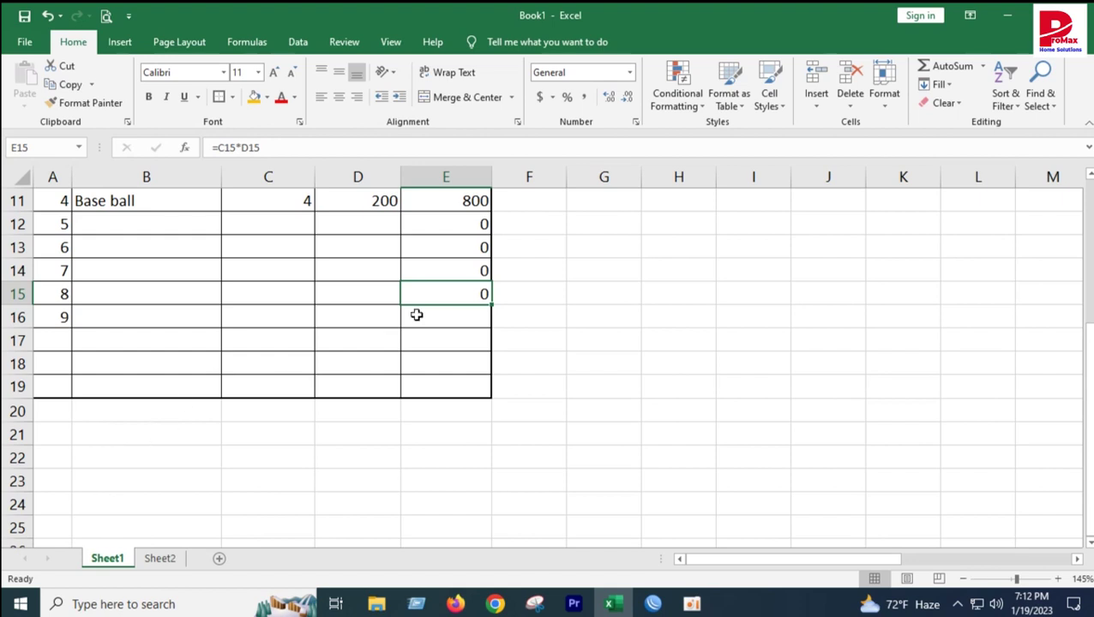
scroll(247, 393, up, 2)
scroll(247, 394, up, 1)
scroll(249, 399, down, 1)
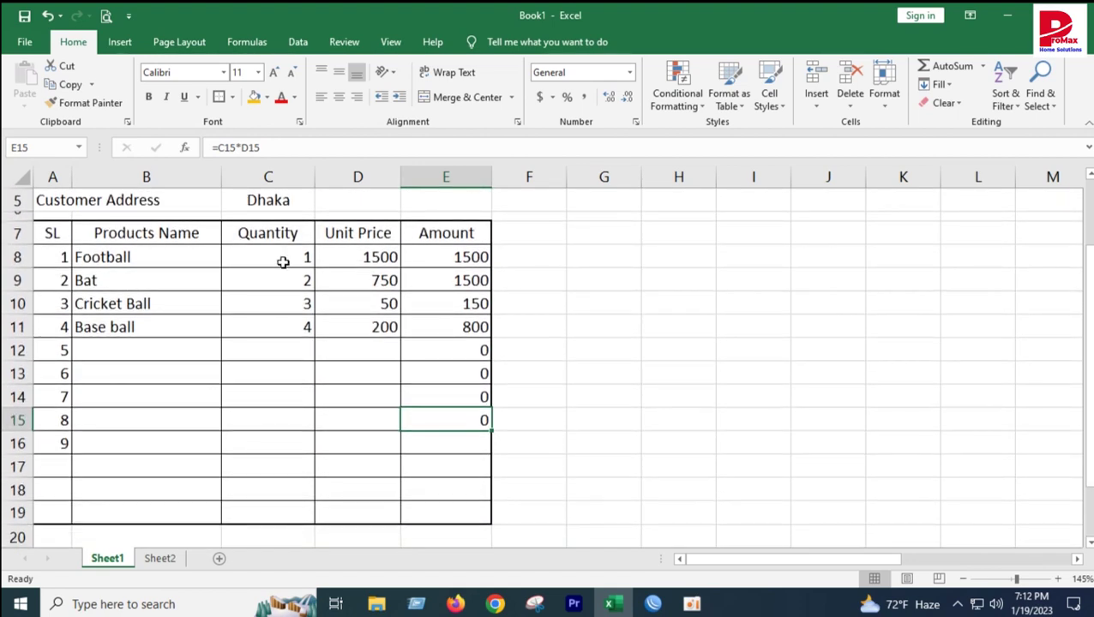
AutoSum the Quantity column into C19 (10), deleting the unneeded unit price total in D19.
drag(283, 253, 270, 498)
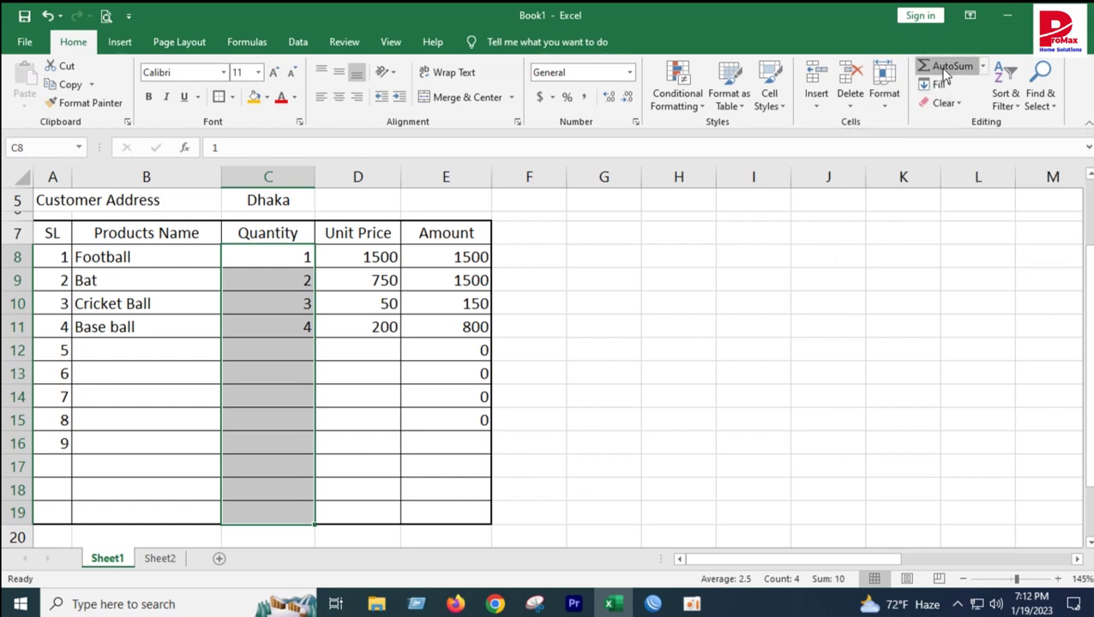
click(943, 66)
drag(351, 420, 345, 481)
click(345, 481)
click(296, 510)
drag(365, 250, 374, 511)
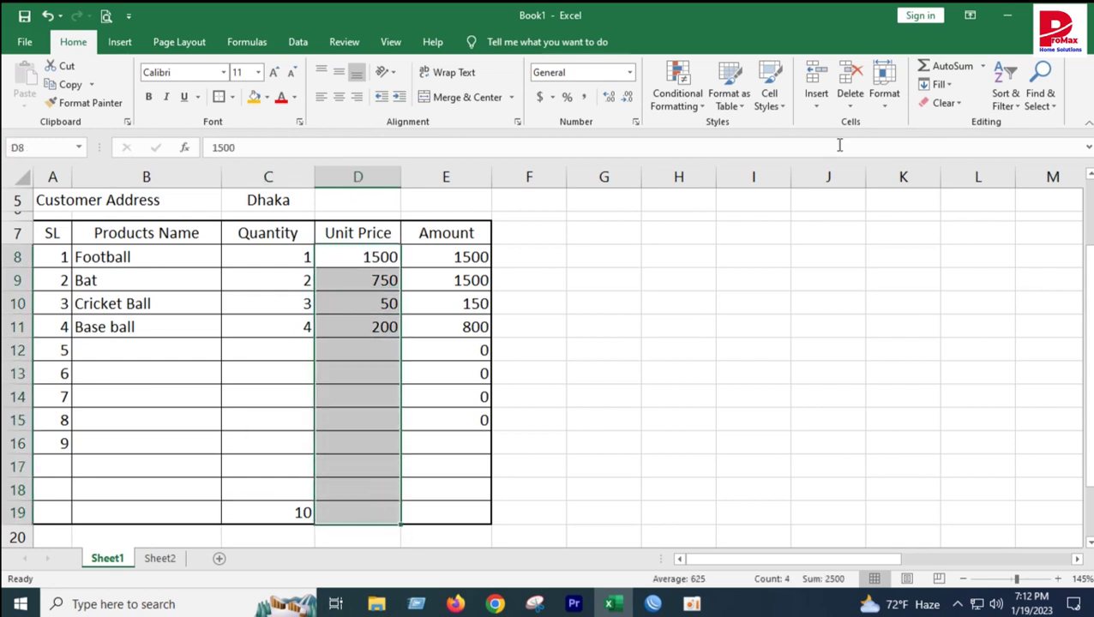
click(952, 67)
click(363, 507)
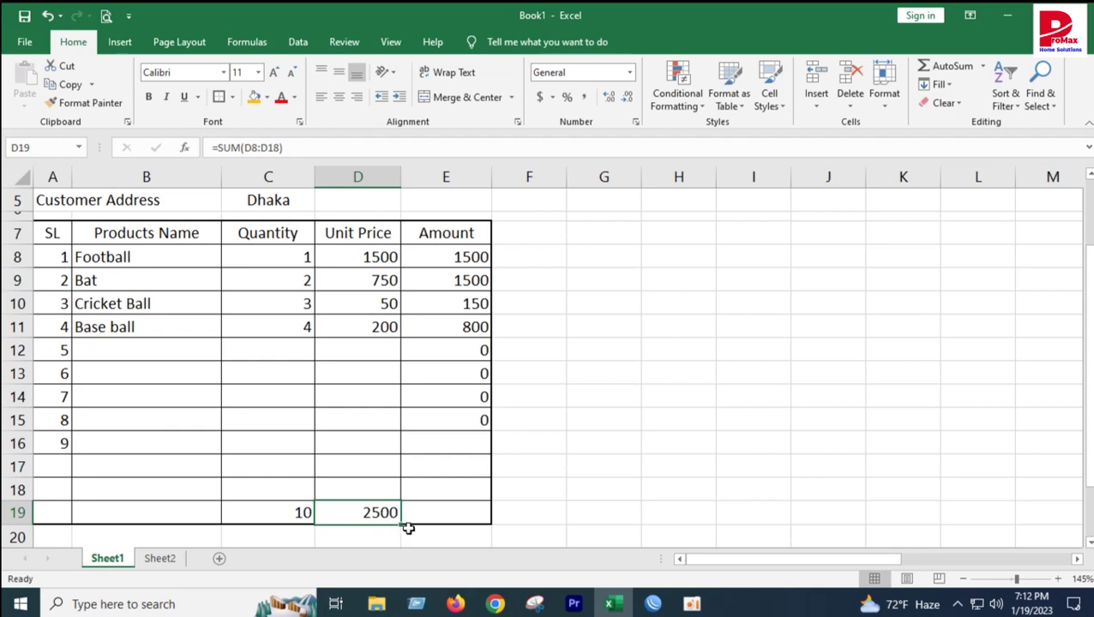
key(Delete)
click(467, 540)
AutoSum the Amount column into E19, giving 3950.
drag(455, 257, 485, 510)
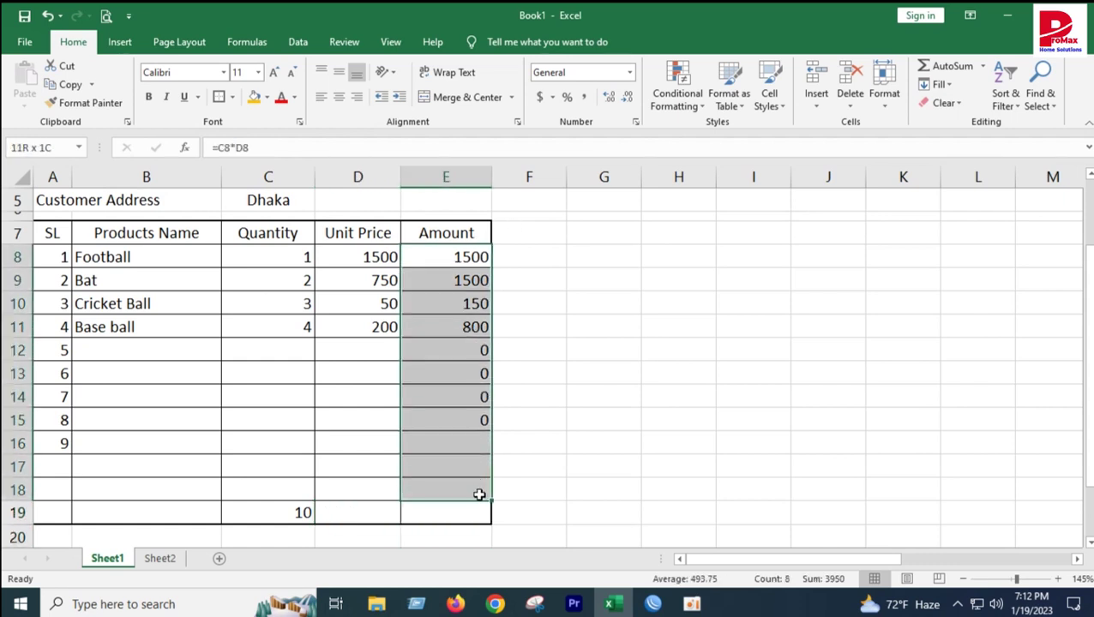
click(943, 67)
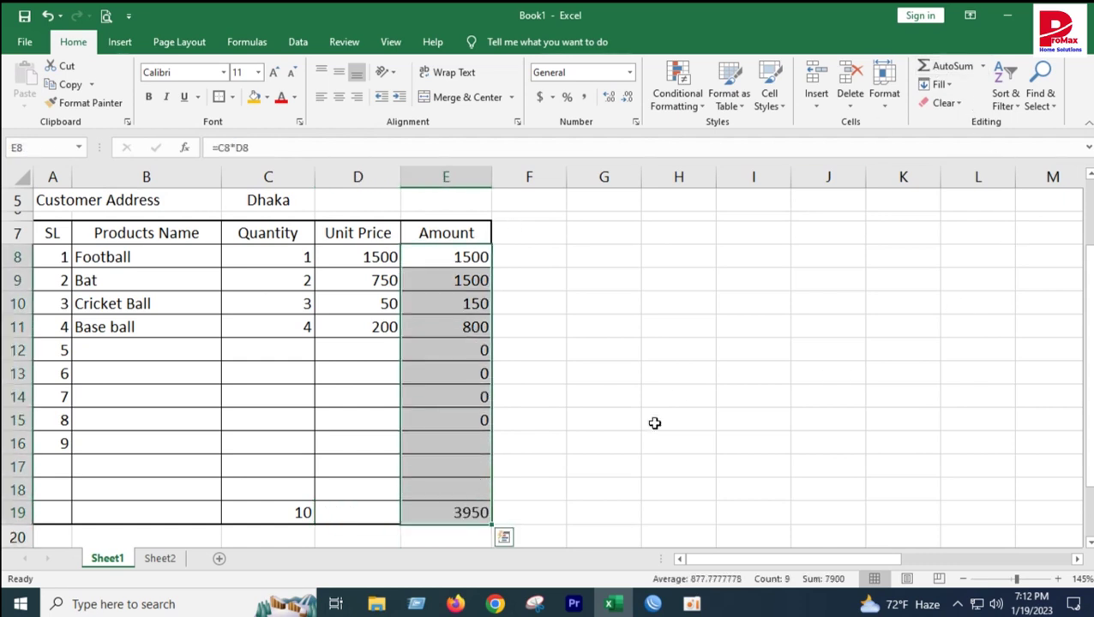
click(654, 420)
click(447, 512)
scroll(548, 515, down, 2)
scroll(557, 484, up, 4)
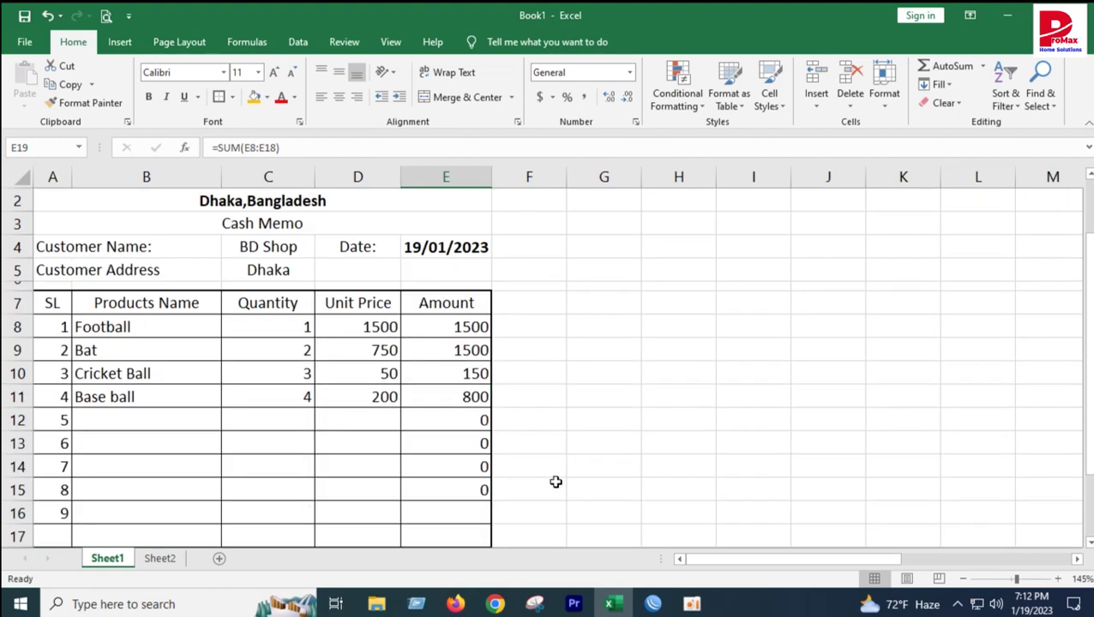
scroll(549, 483, down, 2)
scroll(533, 481, down, 1)
click(538, 482)
Type the label Total Amount in B19.
scroll(556, 481, up, 2)
scroll(514, 489, down, 1)
scroll(456, 521, down, 1)
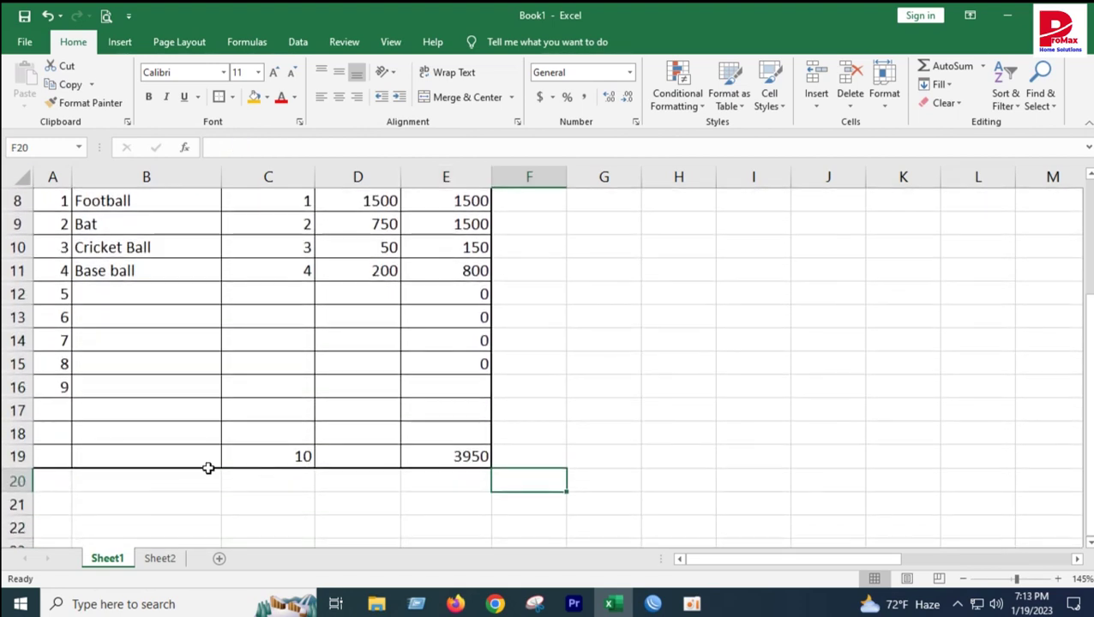
click(166, 456)
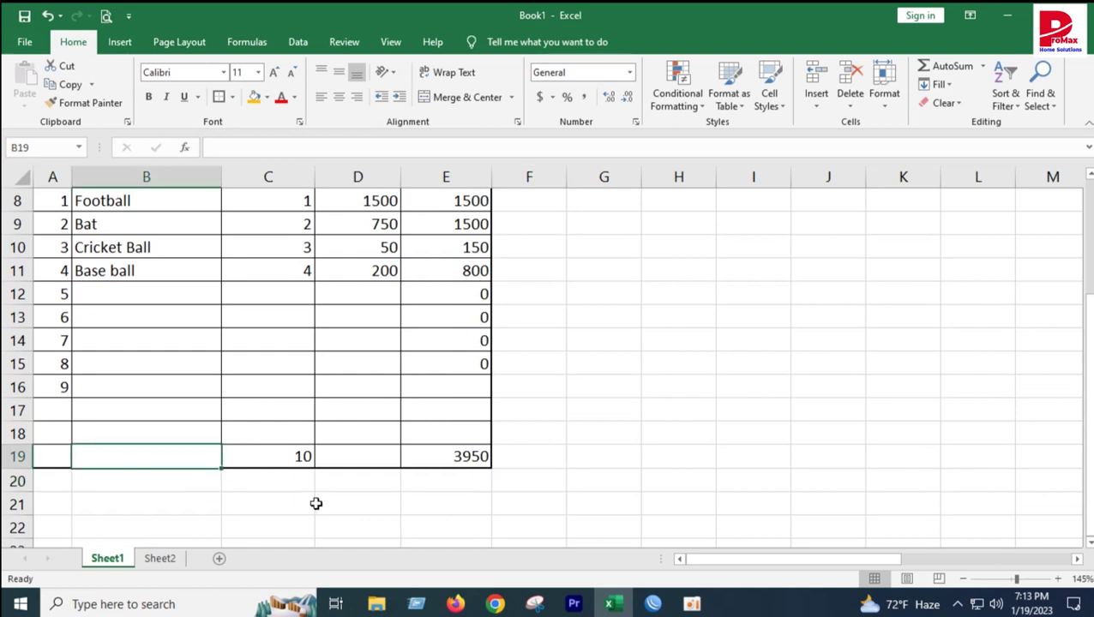
text(Tot)
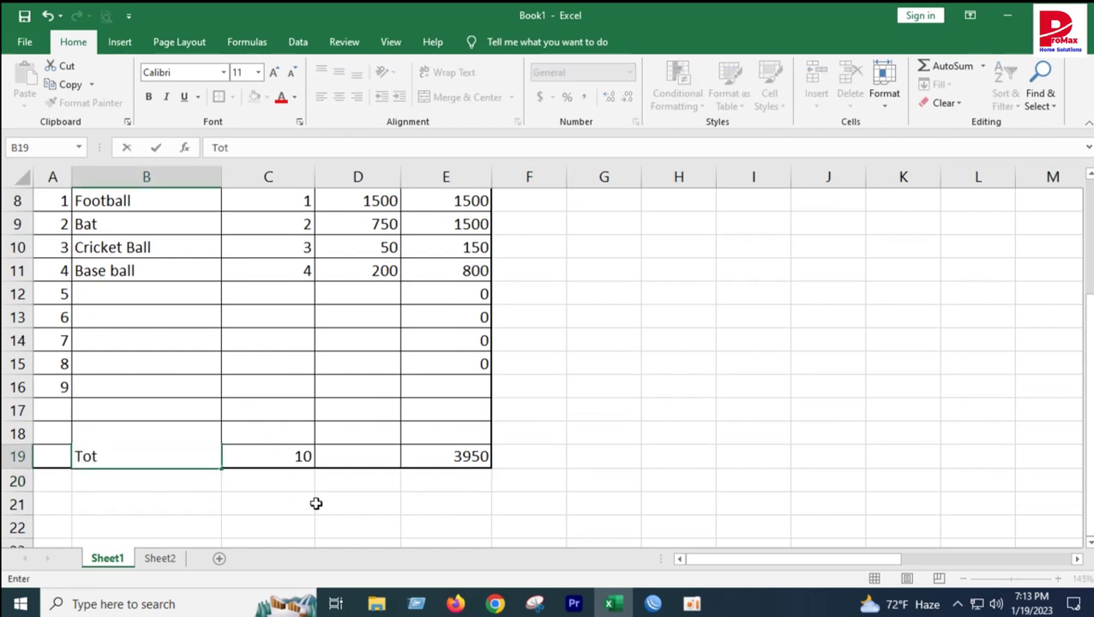
text(al Amount)
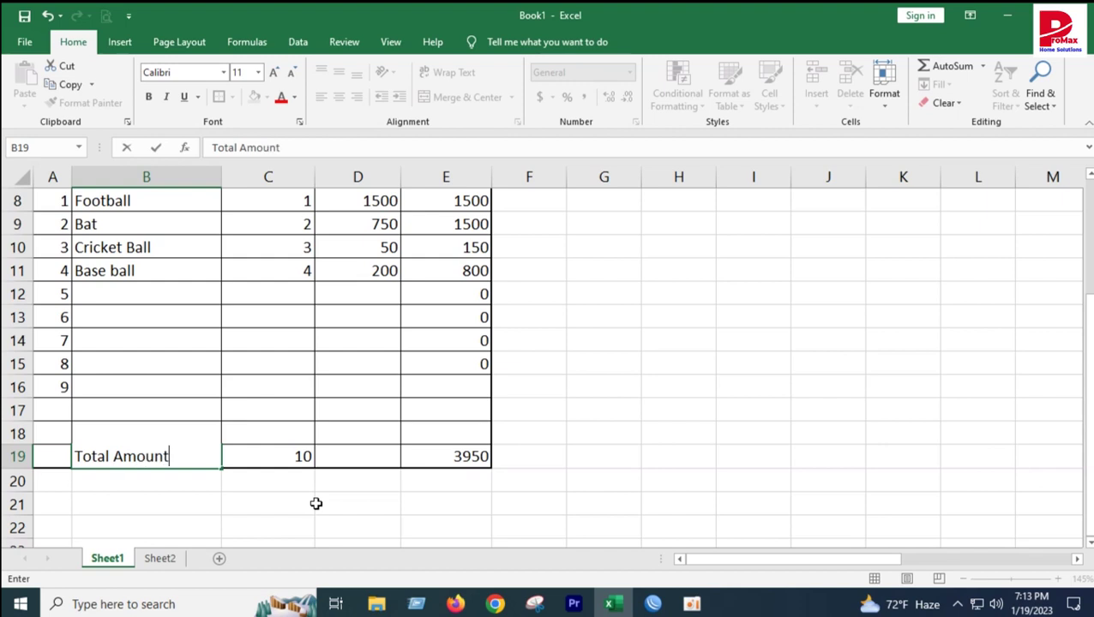
click(315, 505)
Merge and centre A19:B19 and make the Total Amount label bold.
mouse_move(53, 456)
mouse_down()
mouse_move(237, 463)
mouse_move(211, 458)
mouse_up()
click(422, 97)
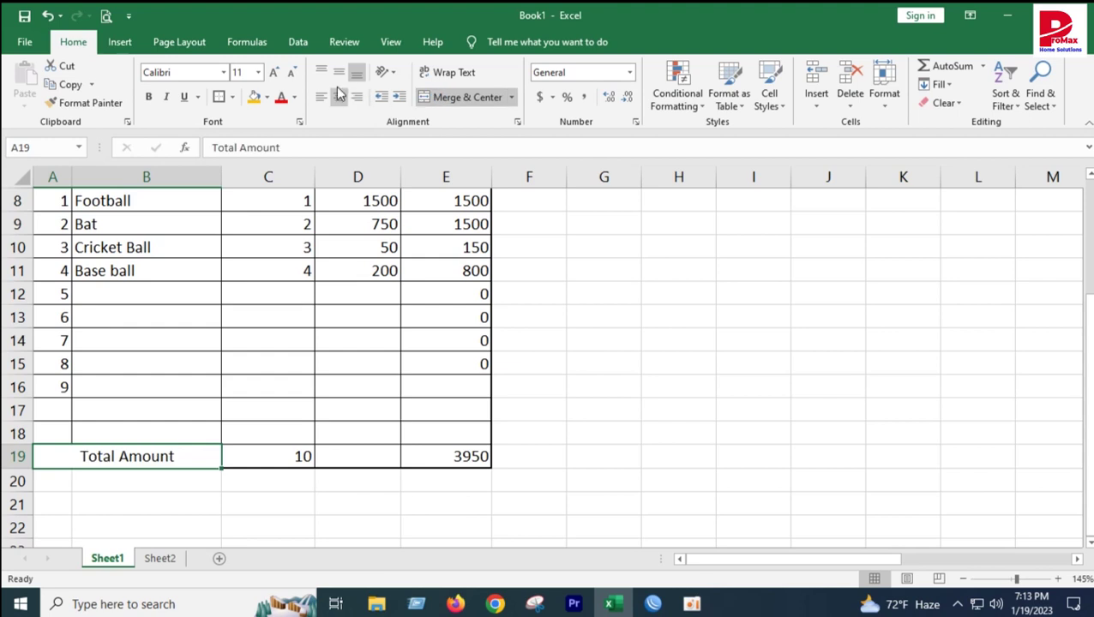
click(148, 97)
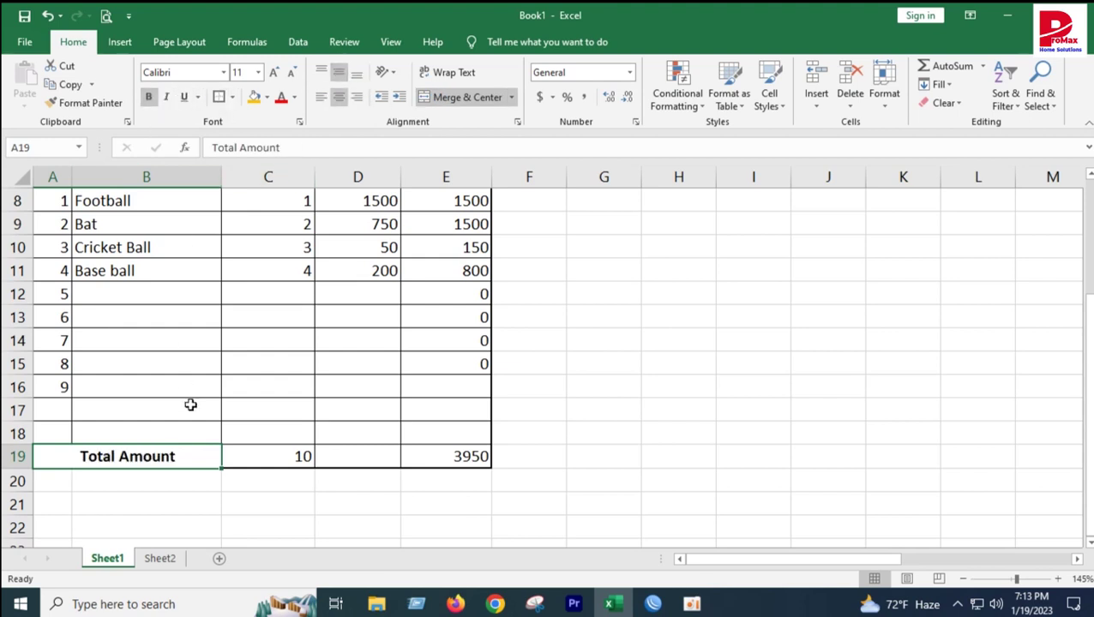
click(189, 404)
scroll(537, 306, up, 3)
scroll(537, 306, down, 1)
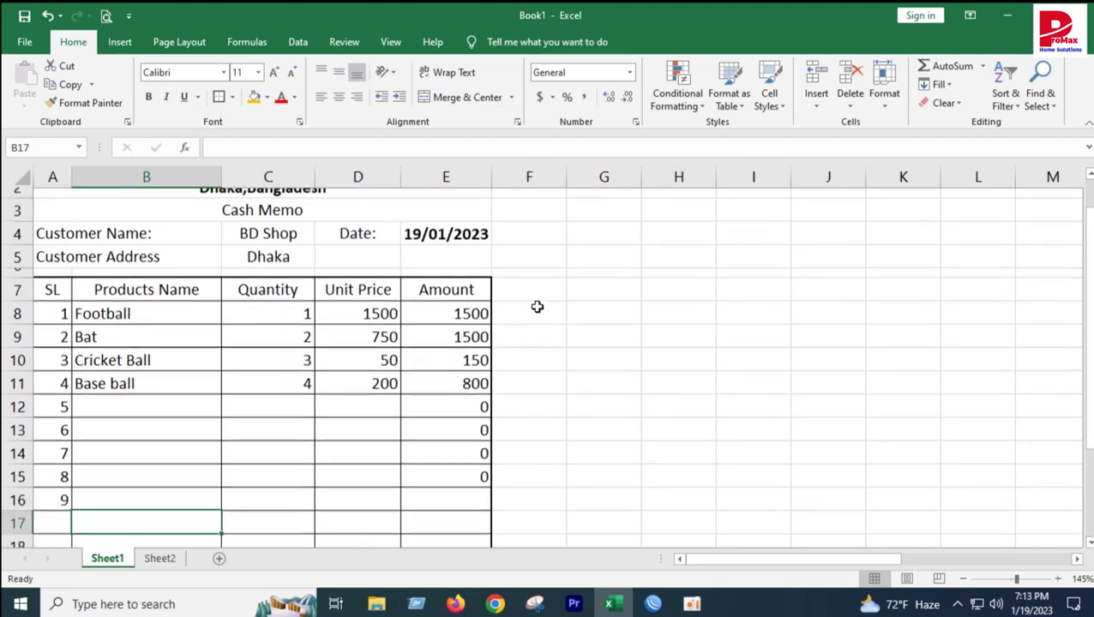
scroll(538, 306, up, 1)
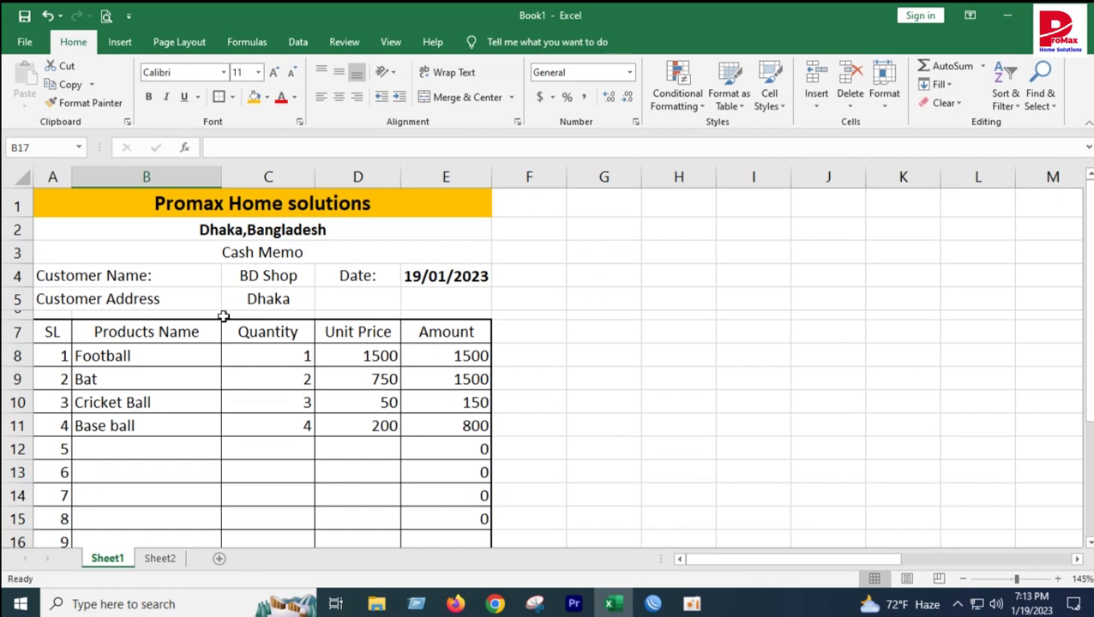
scroll(327, 324, down, 3)
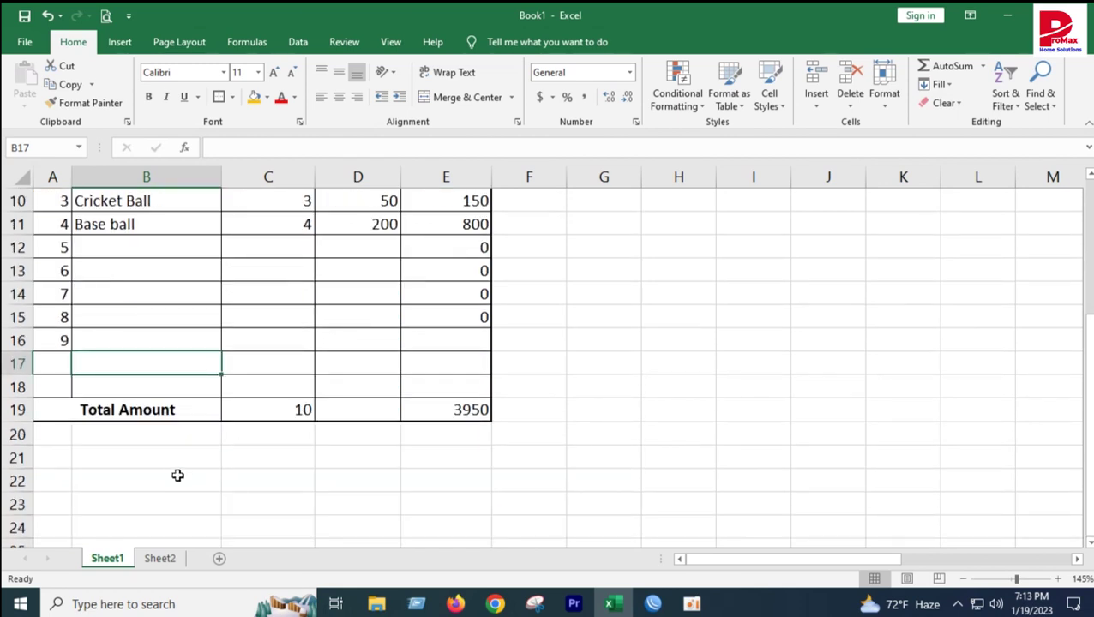
click(48, 453)
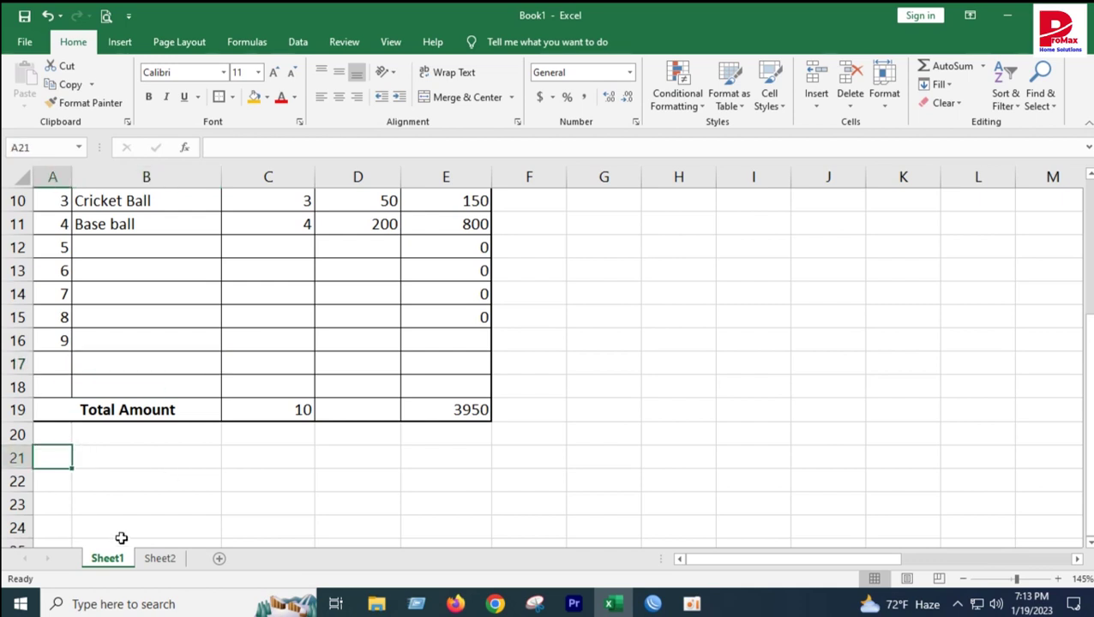
Enter 'Taka In Word:' in A21 and clear B21 so the label shows in full.
text(Ta)
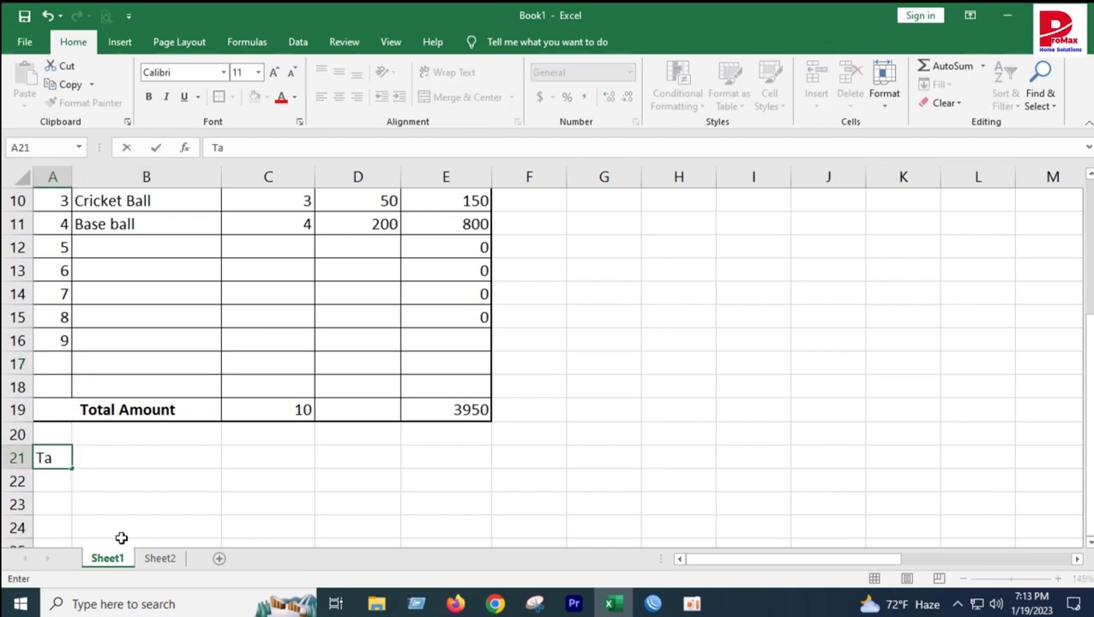
text(ka In)
text( Word:)
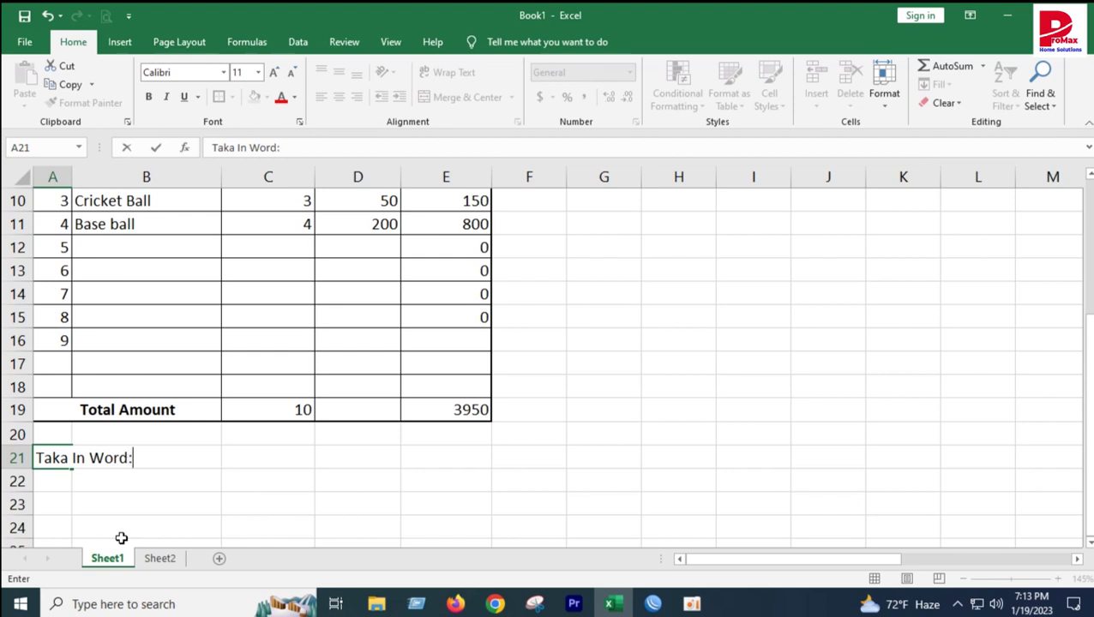
click(122, 538)
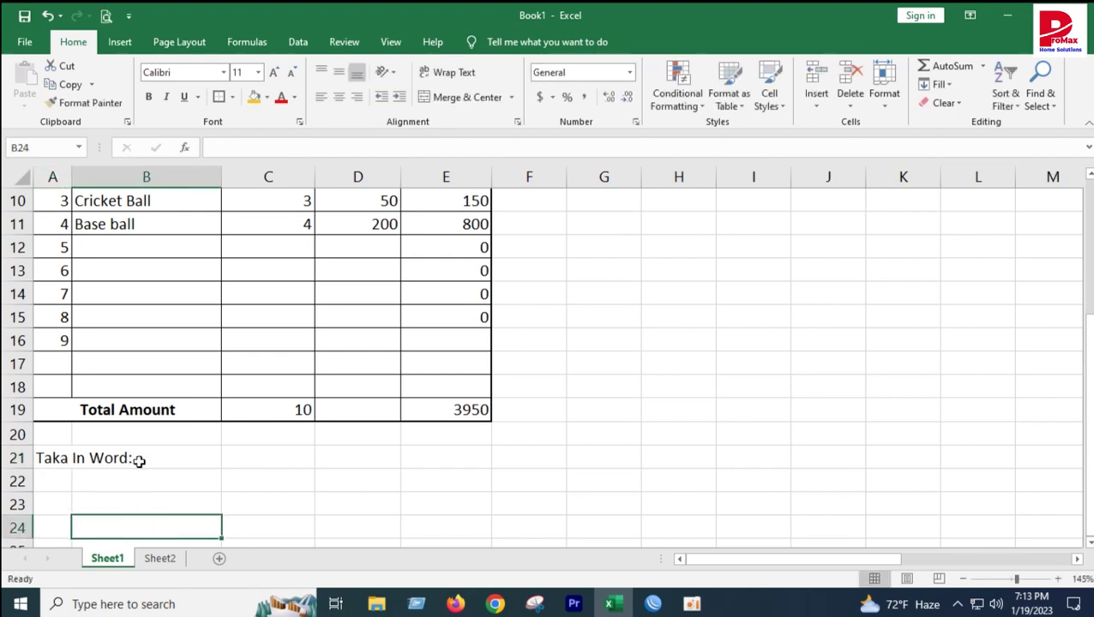
click(185, 460)
click(64, 456)
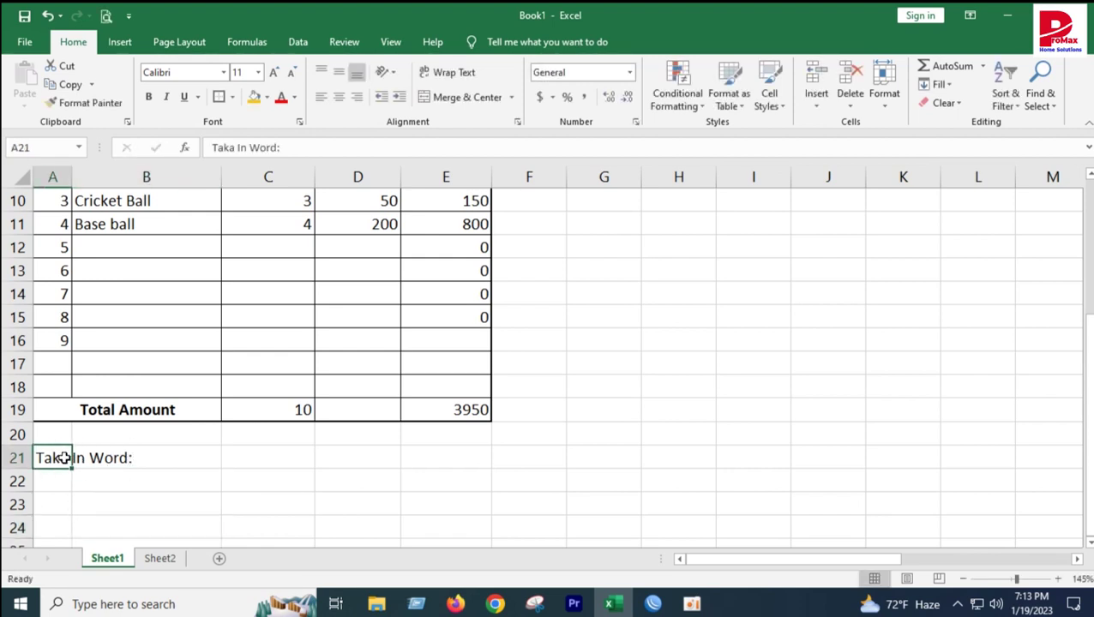
click(151, 460)
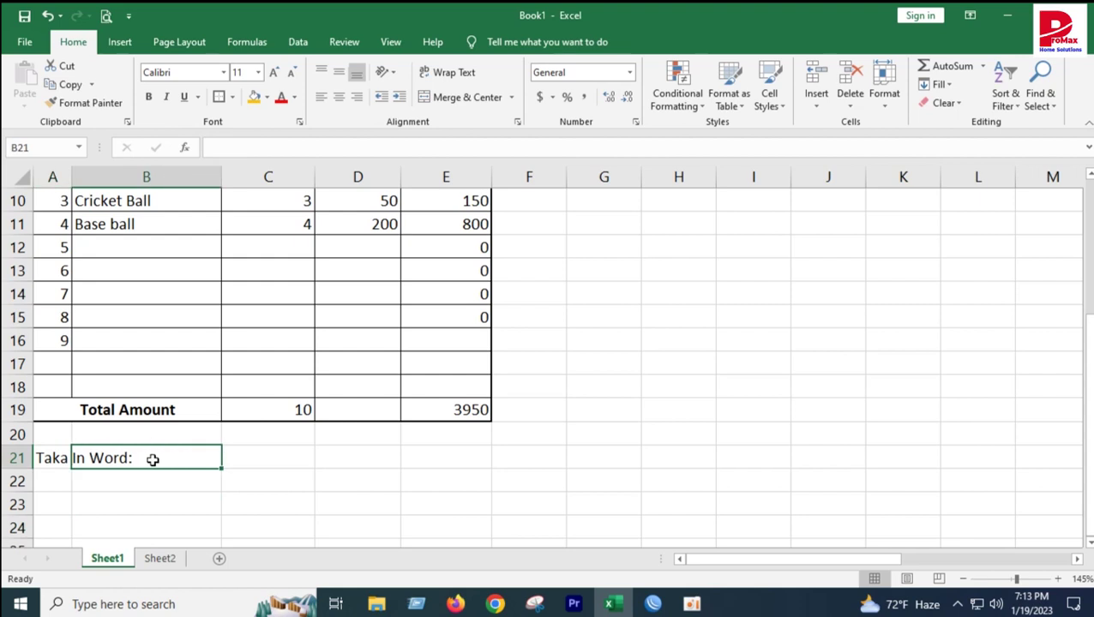
click(159, 512)
click(168, 457)
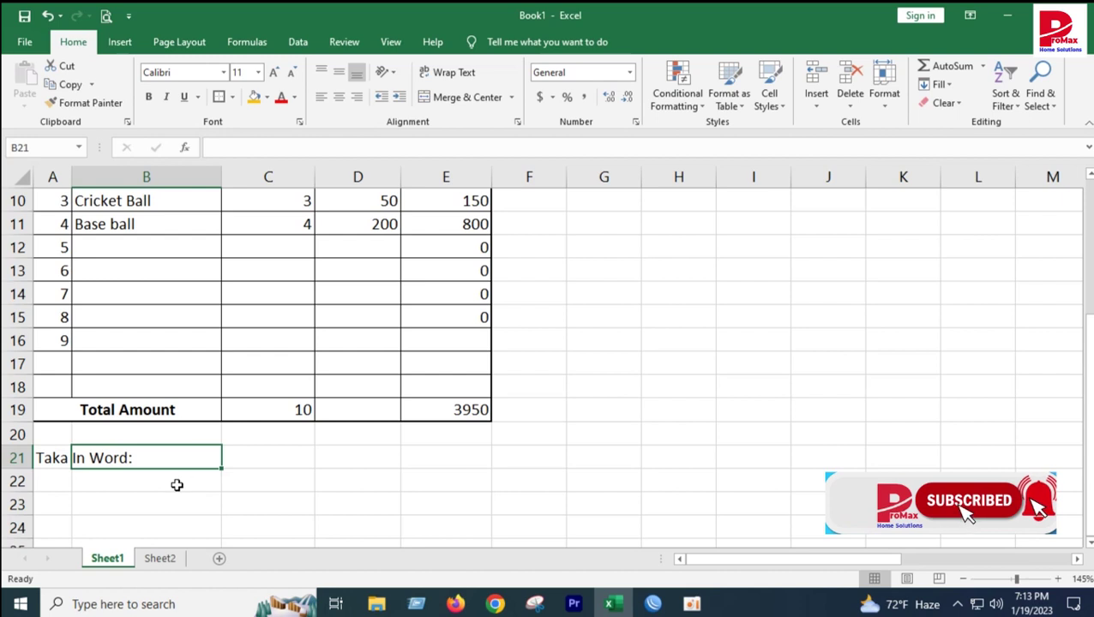
click(61, 507)
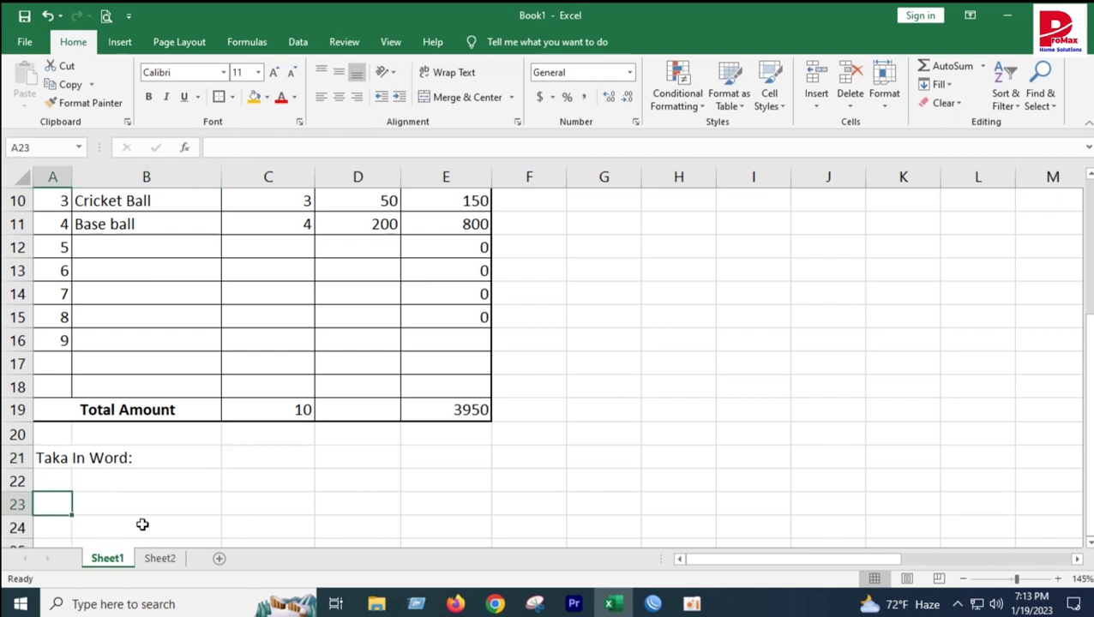
Label A23 'Cuatomer Signature' and D23 'Authority Signature'.
text(Cuatomer Si)
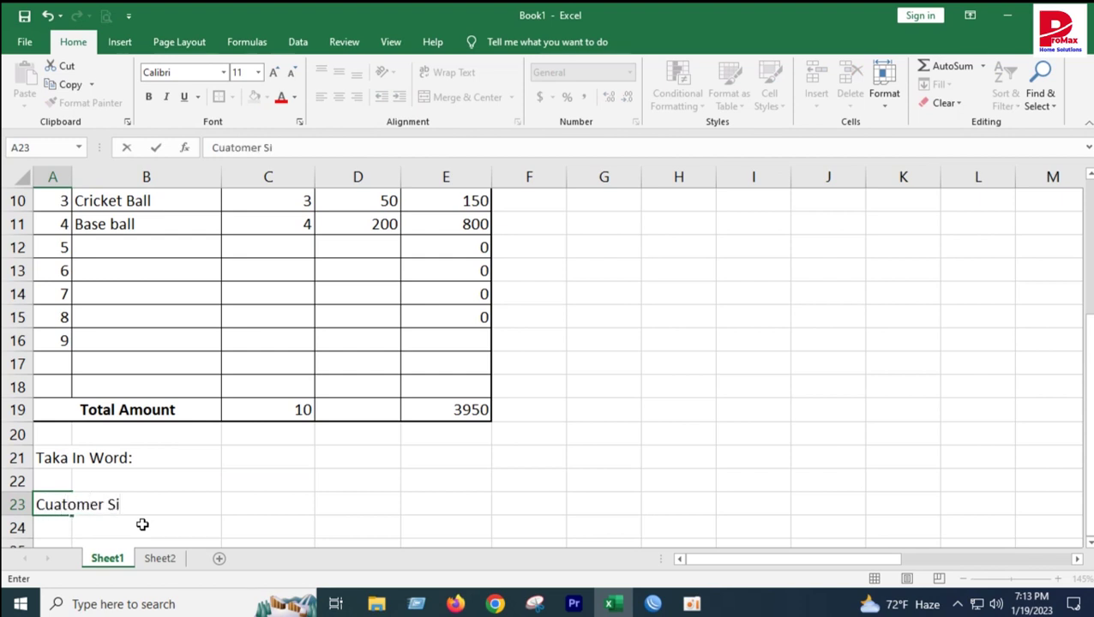
text(tu)
text(re)
click(319, 527)
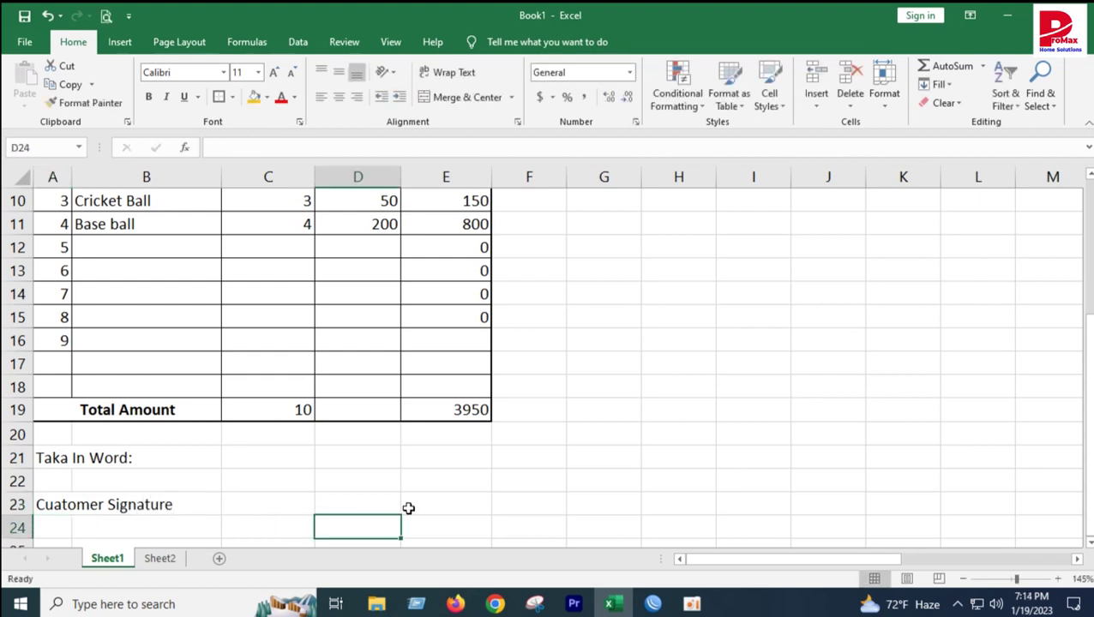
click(420, 504)
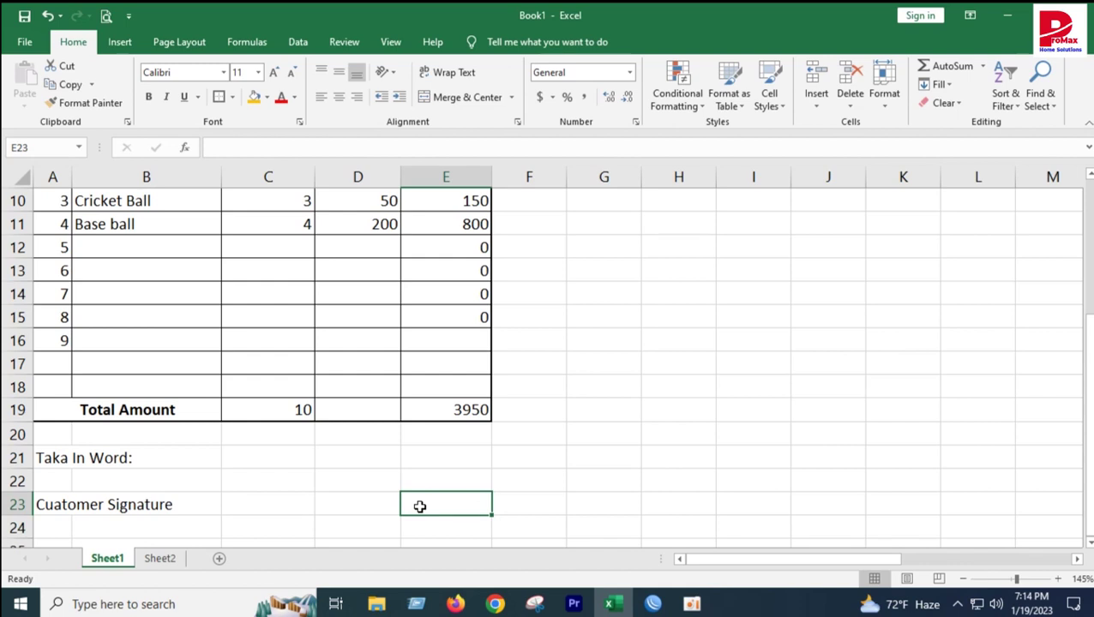
click(364, 508)
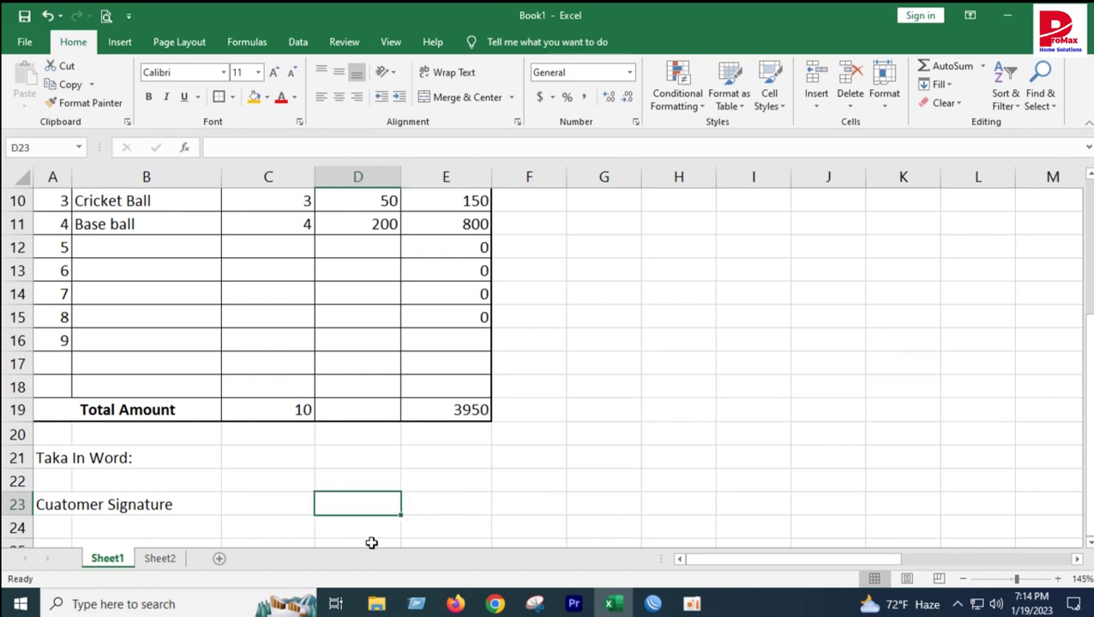
text(Authoritu)
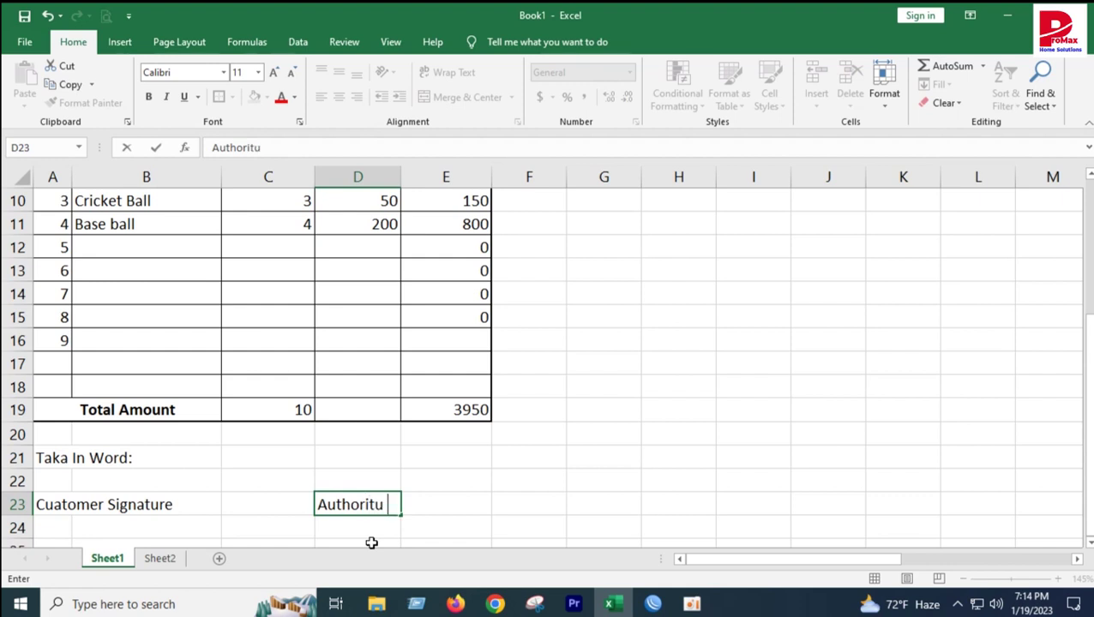
key(BackSpace)
text(gna)
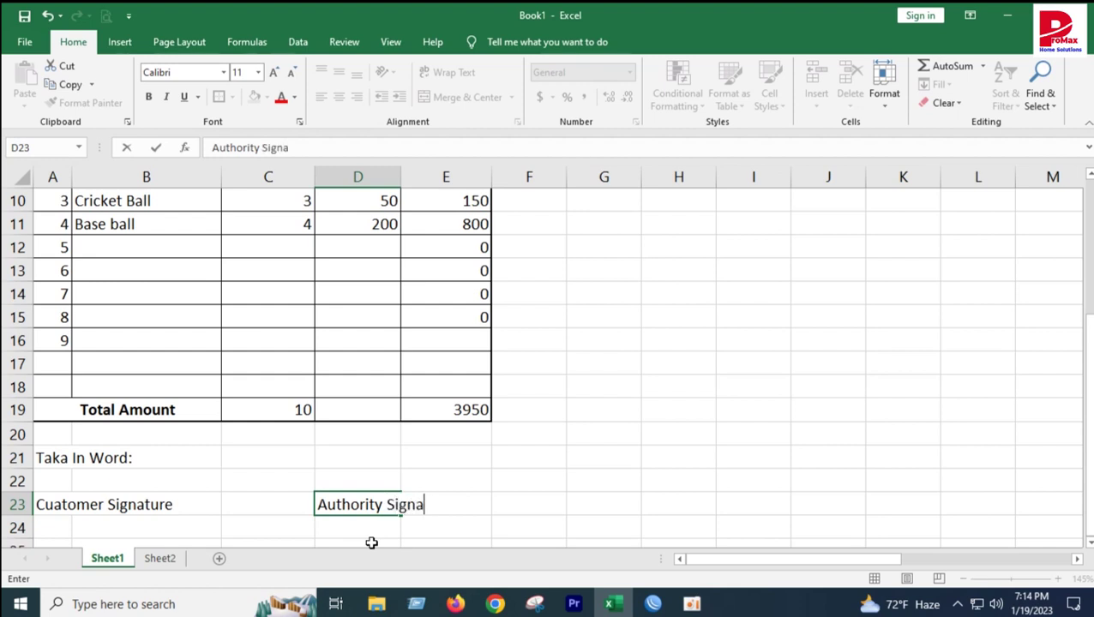
text(ture)
key(Tab)
key(Up)
click(339, 501)
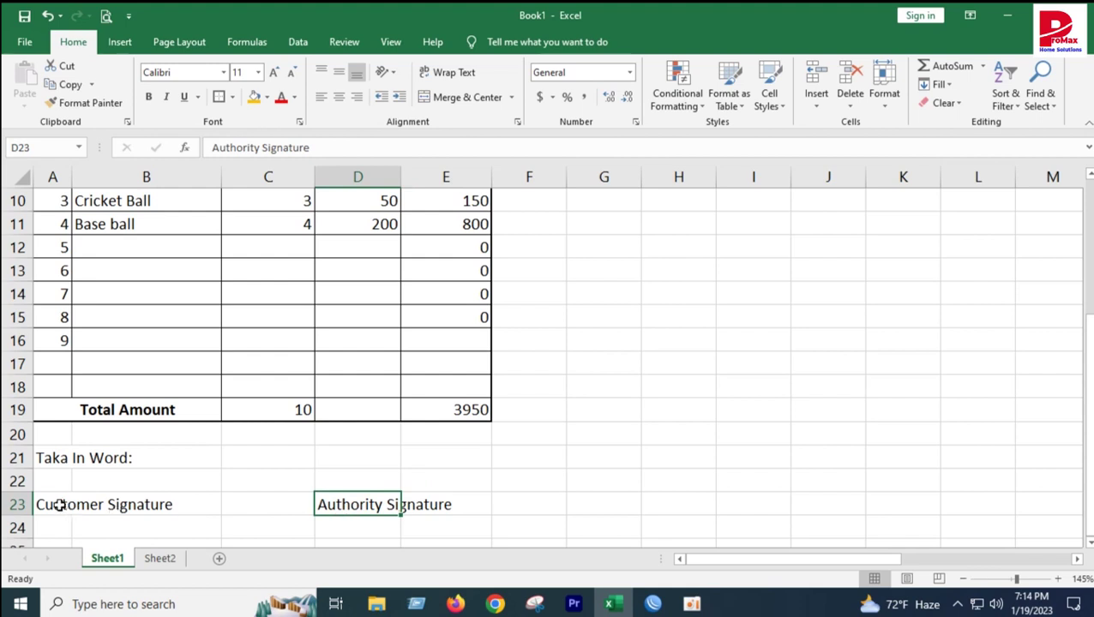
drag(54, 504, 150, 507)
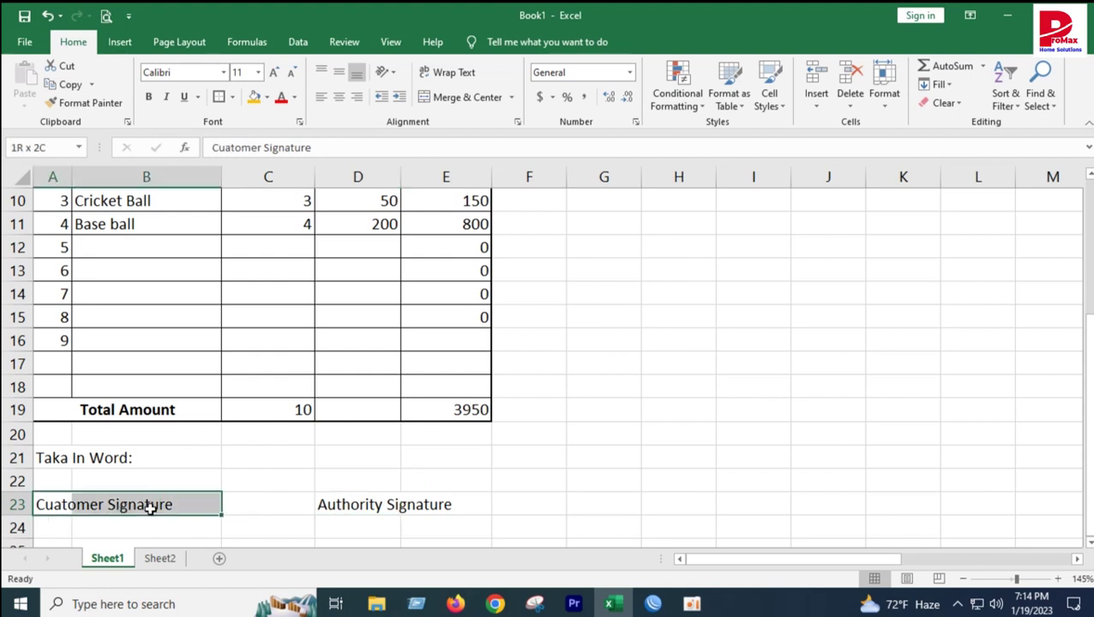
Add top borders over A23:B23 and D23:E23 as signature lines.
click(233, 98)
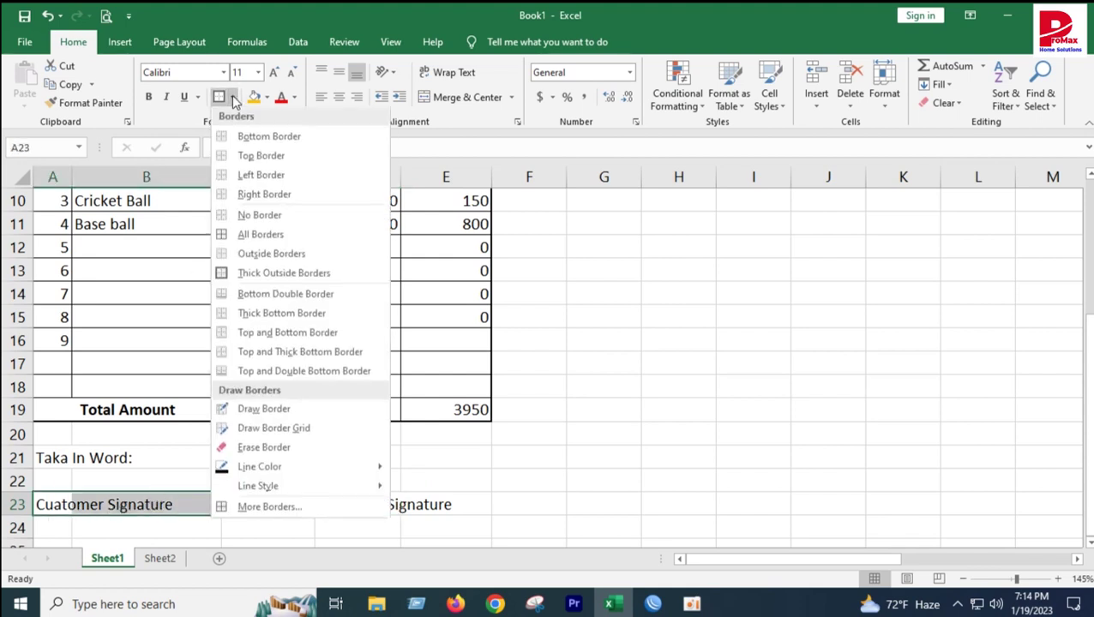
click(230, 156)
click(301, 508)
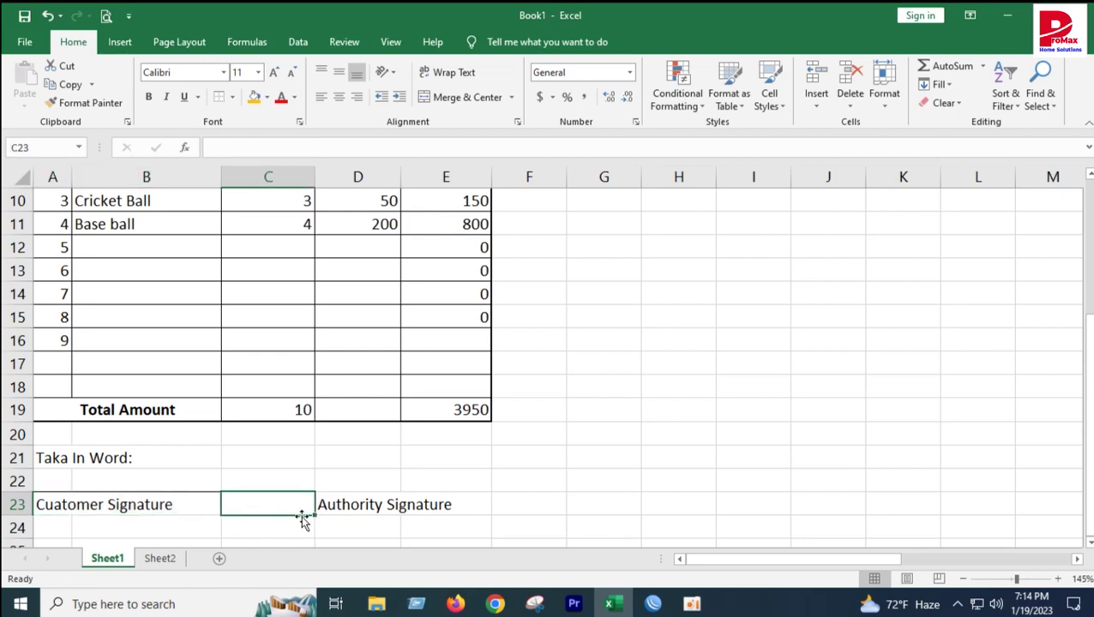
click(360, 505)
drag(364, 505, 423, 504)
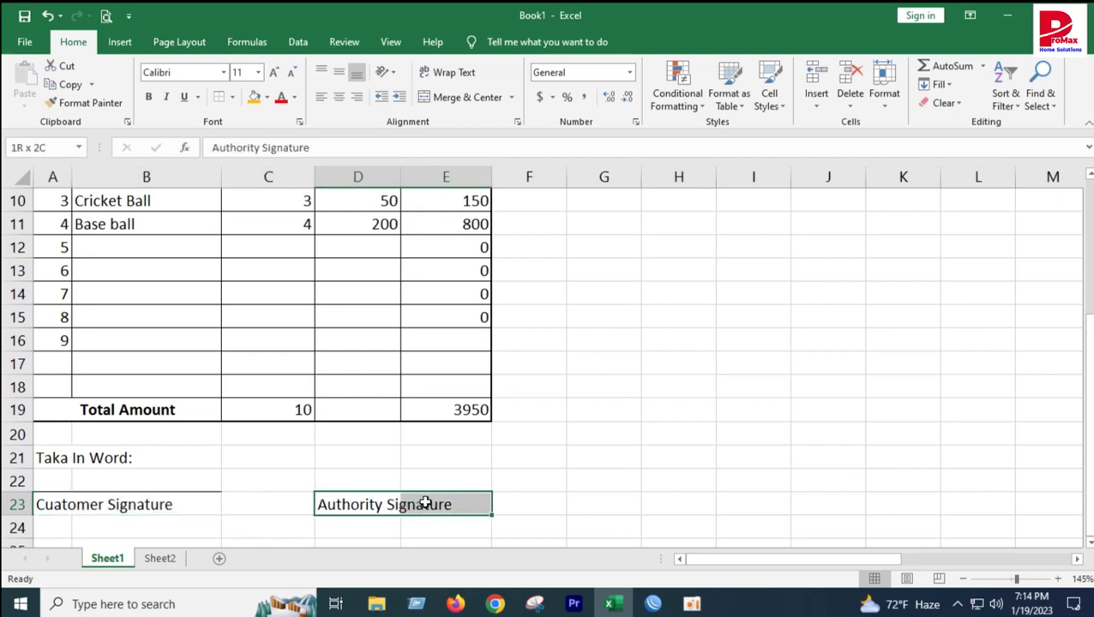
click(214, 104)
click(590, 390)
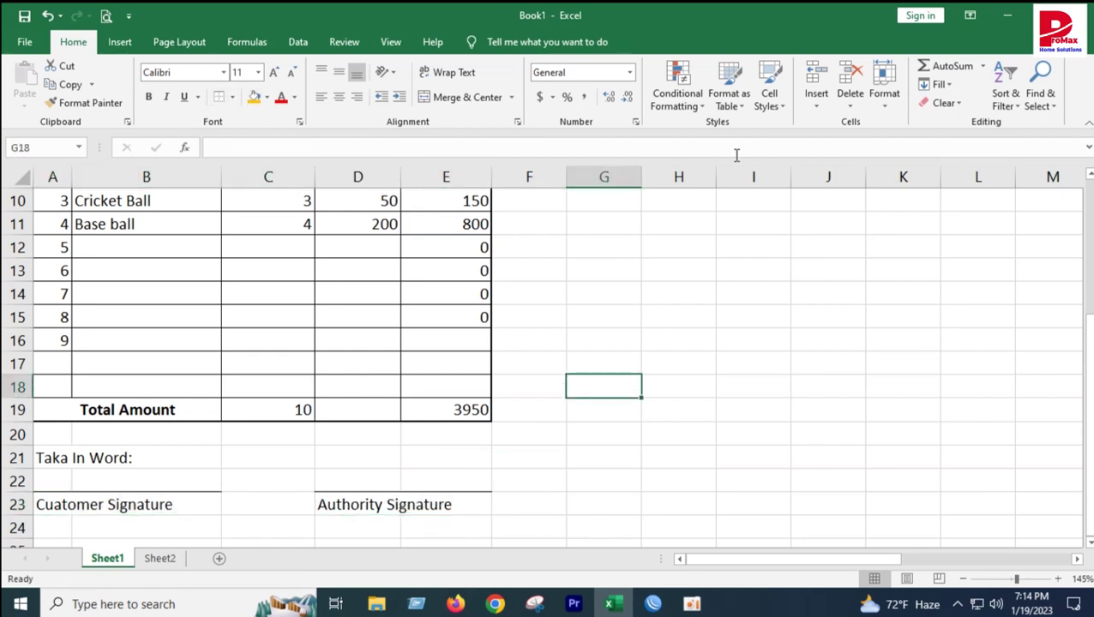
click(242, 453)
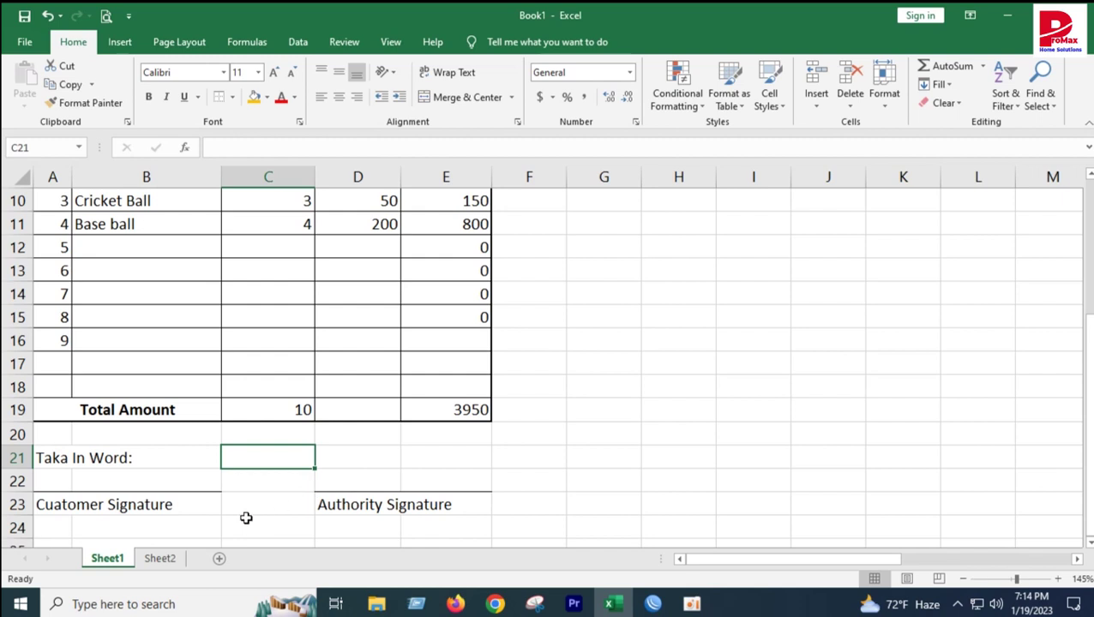
Merge and centre 'Taka In Word:' across A21:B21 and make it bold.
click(41, 457)
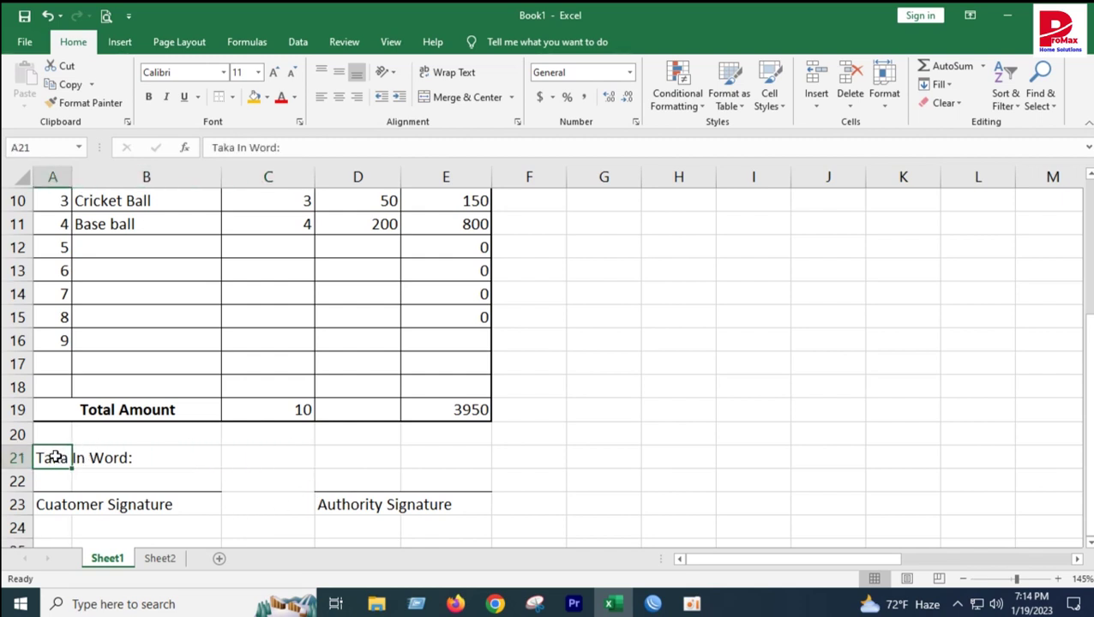
drag(54, 456, 130, 457)
click(465, 97)
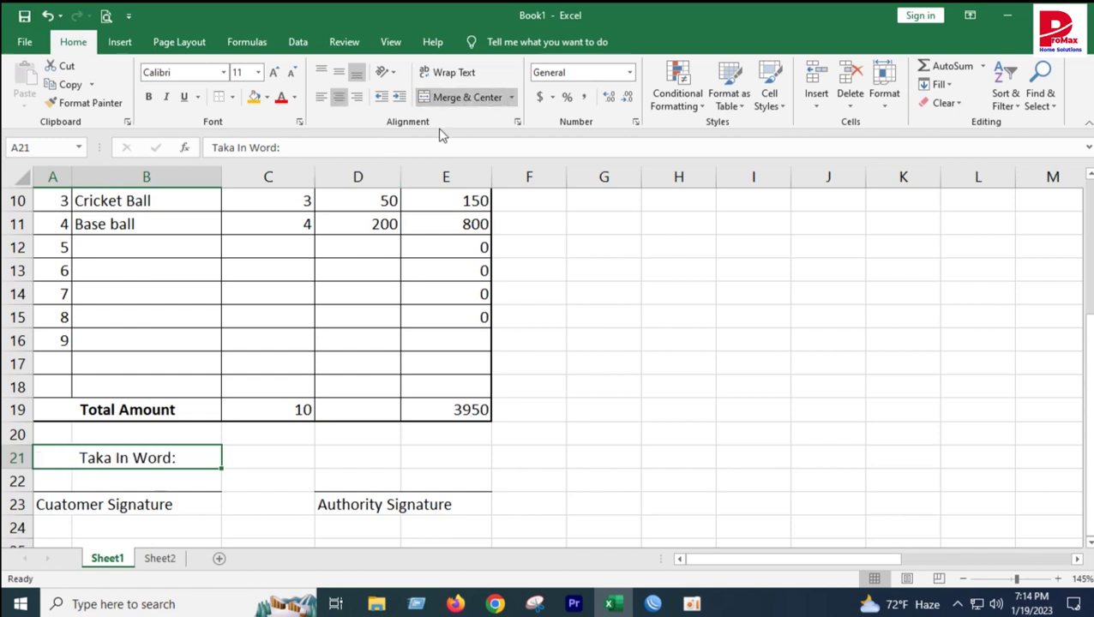
click(147, 96)
Make the totals in C19:E19 bold.
click(317, 457)
drag(307, 411, 446, 412)
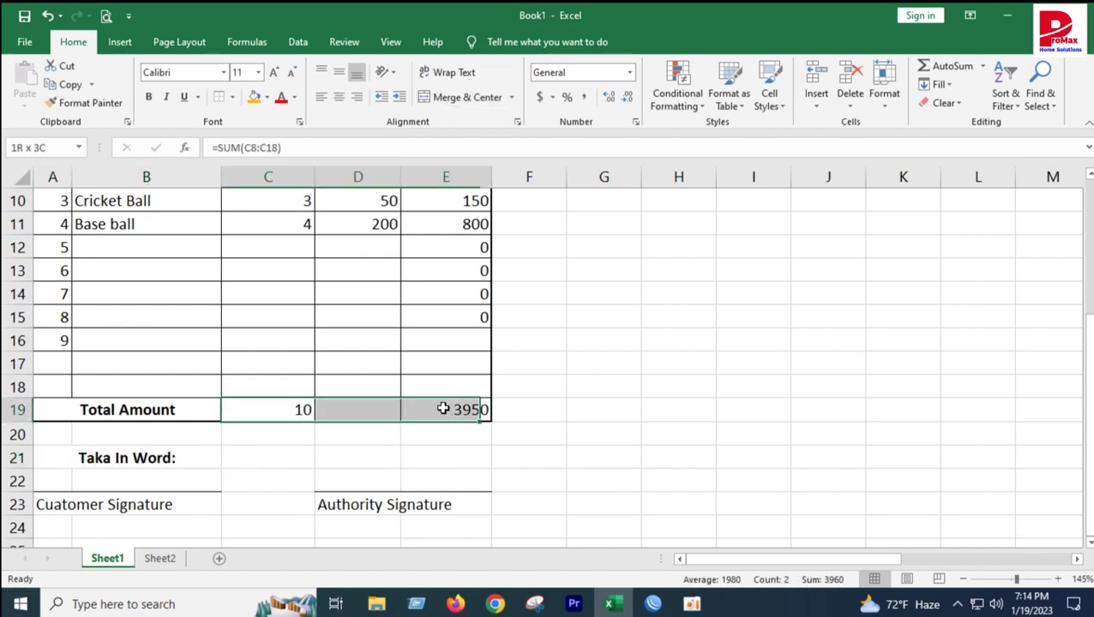
click(147, 97)
click(325, 361)
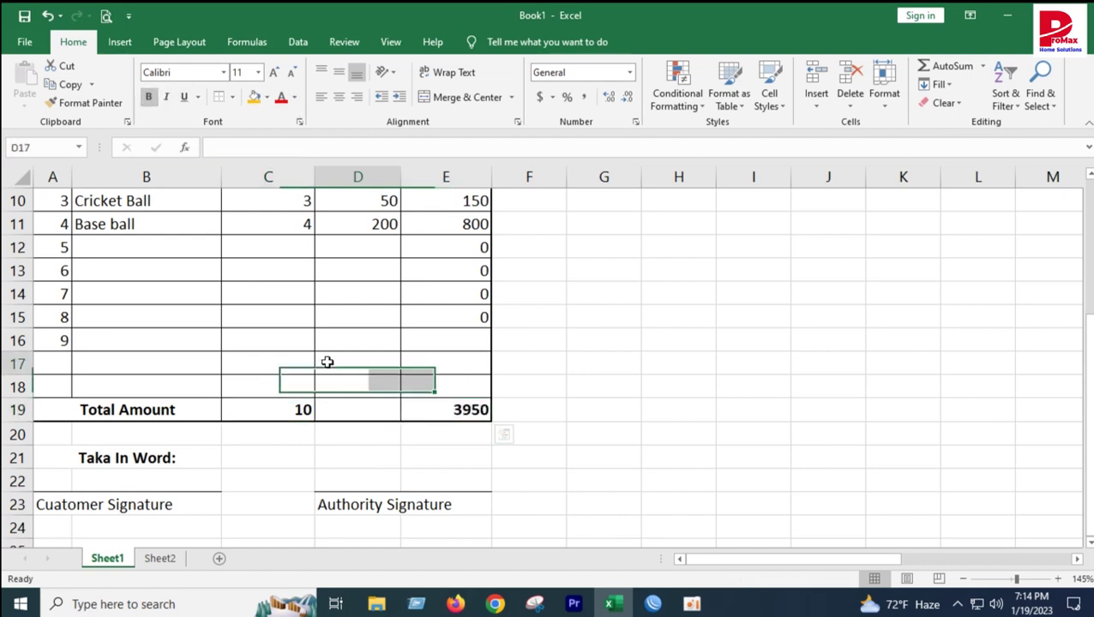
click(444, 410)
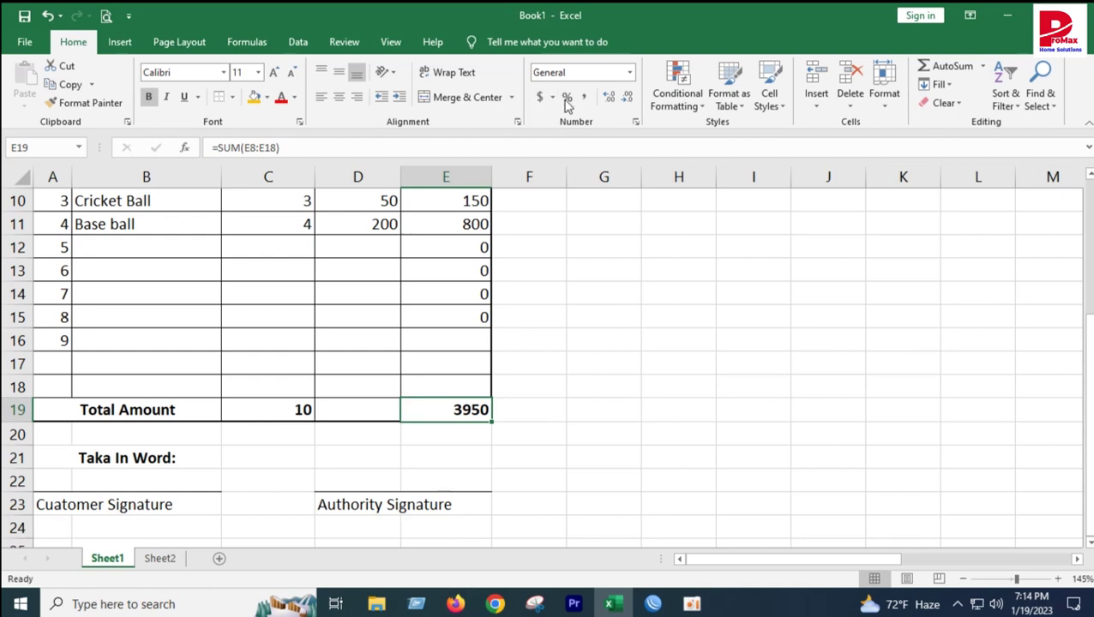
click(635, 123)
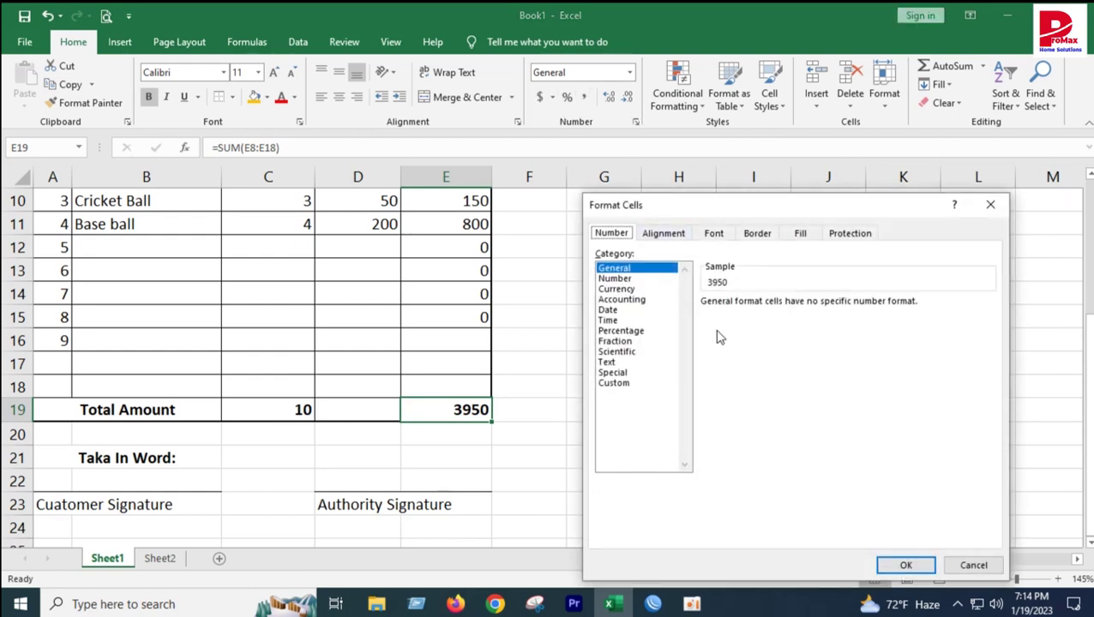
click(614, 383)
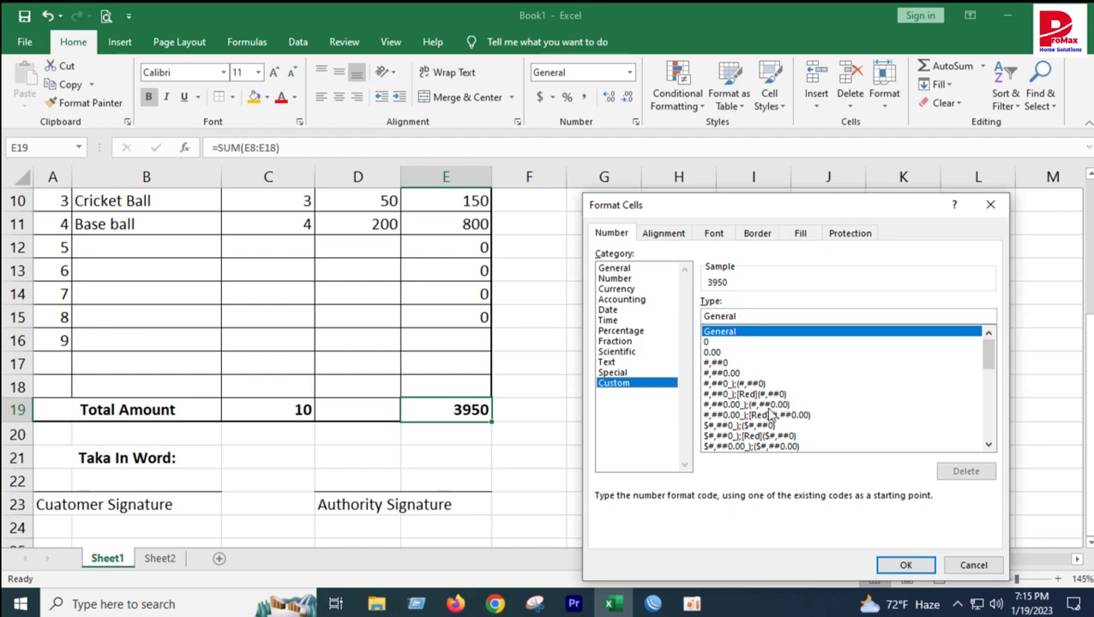
scroll(991, 364, down, 1)
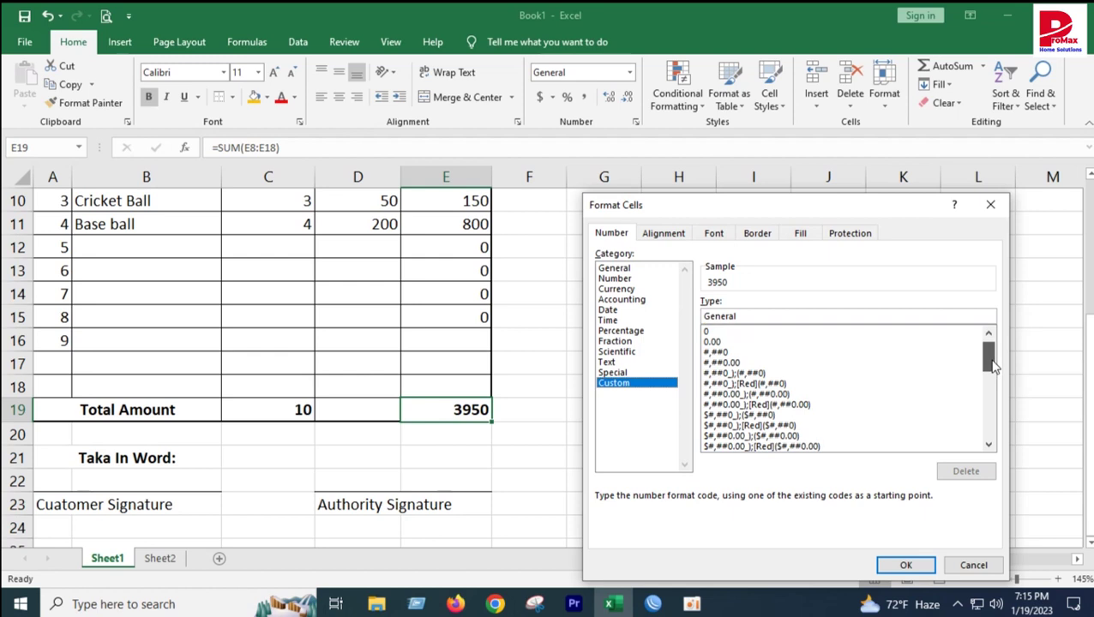
mouse_move(992, 364)
mouse_down()
mouse_move(999, 451)
mouse_move(990, 392)
mouse_up()
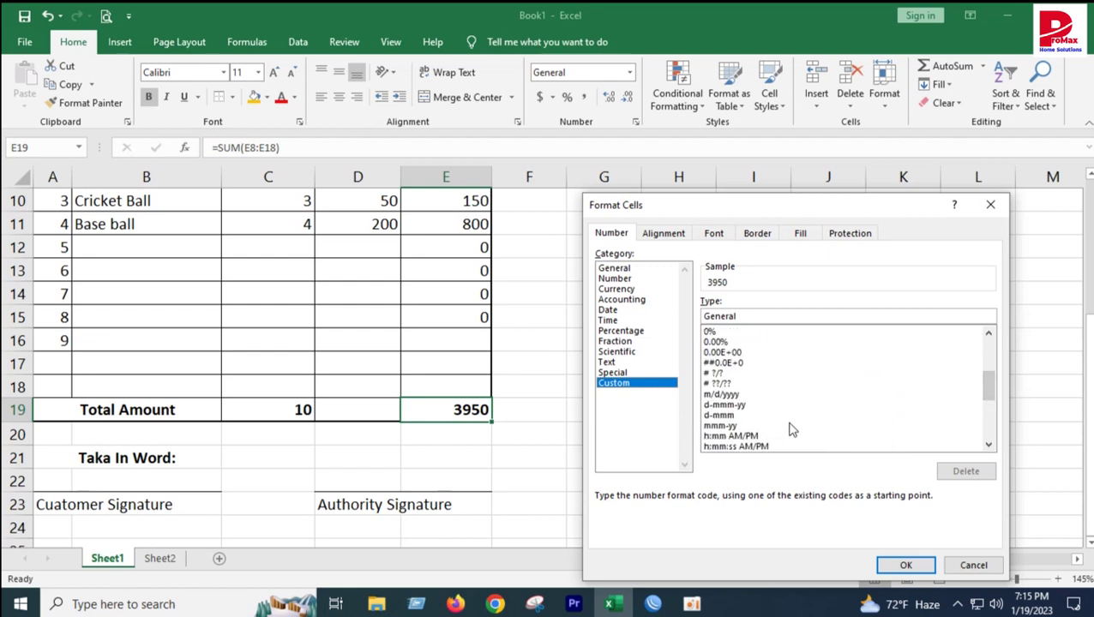
click(681, 238)
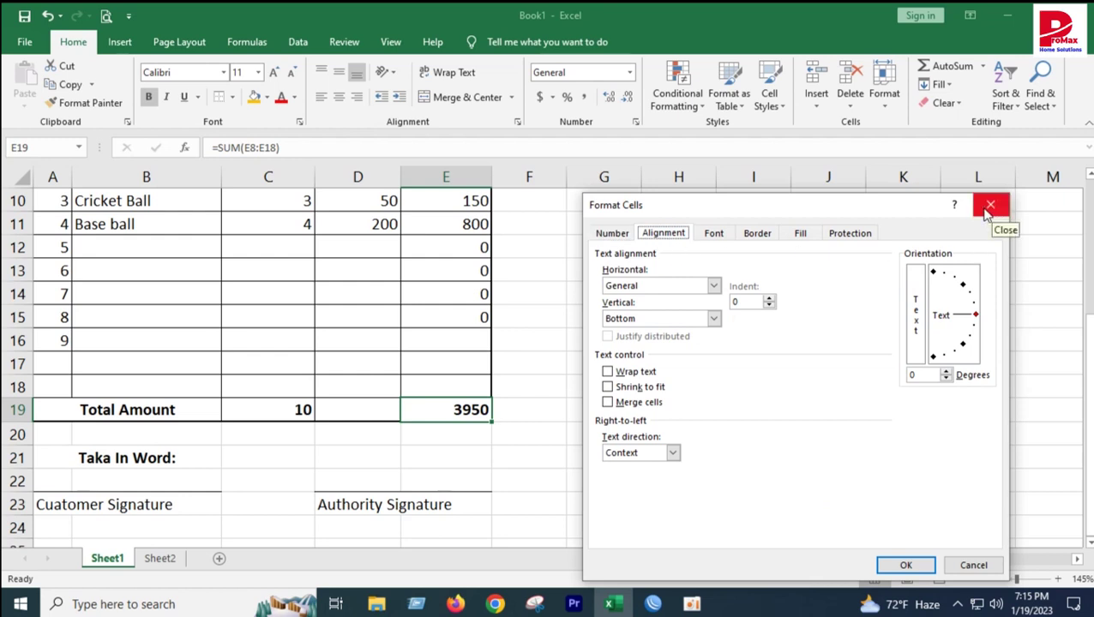
click(989, 210)
click(554, 97)
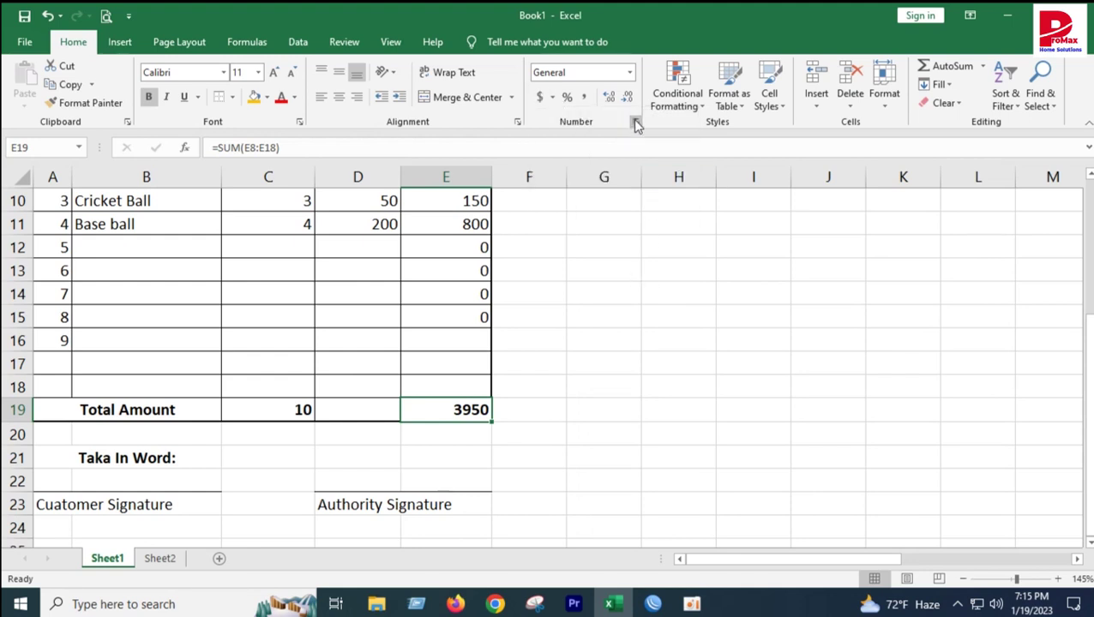
Browse the Custom, Special and Percentage formats in Format Cells, then close without applying any.
click(635, 122)
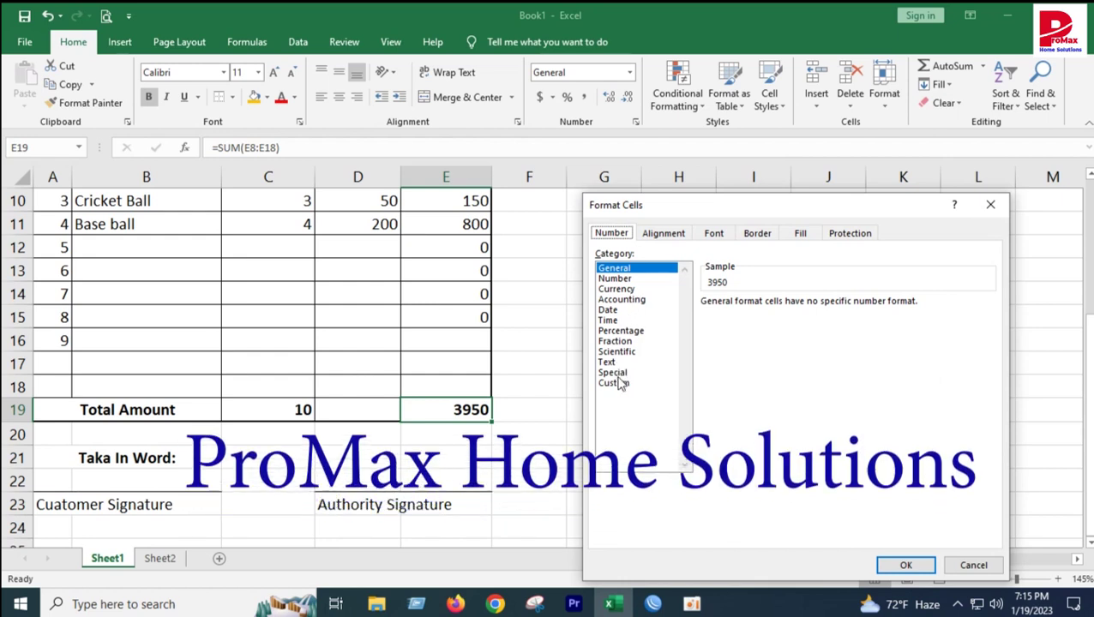
click(621, 372)
click(615, 384)
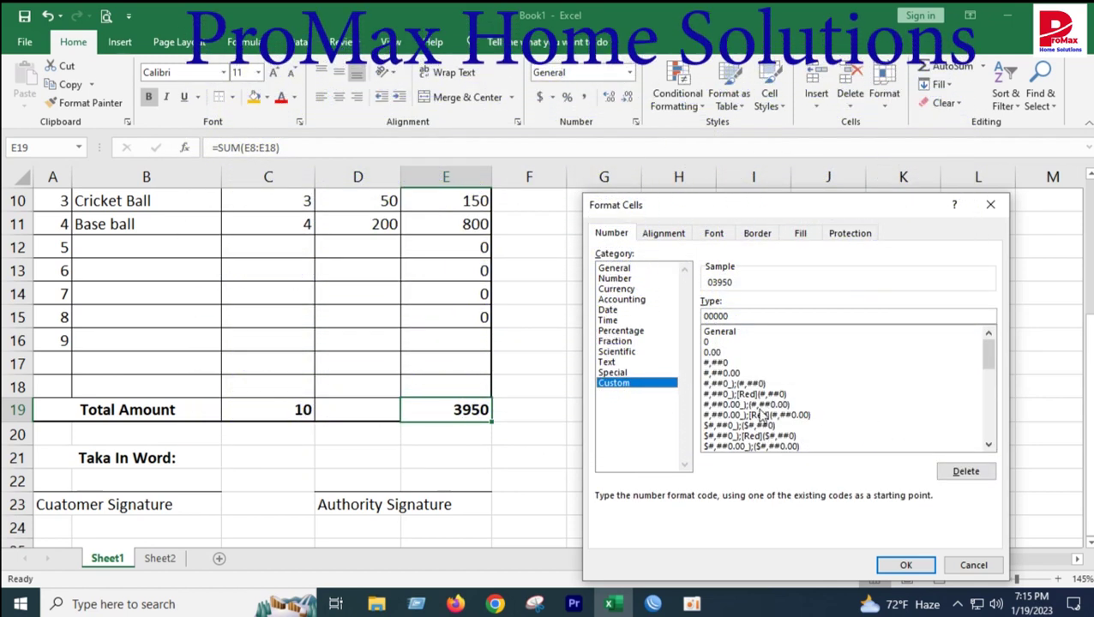
mouse_move(990, 353)
mouse_down()
mouse_move(1001, 429)
mouse_move(992, 439)
mouse_up()
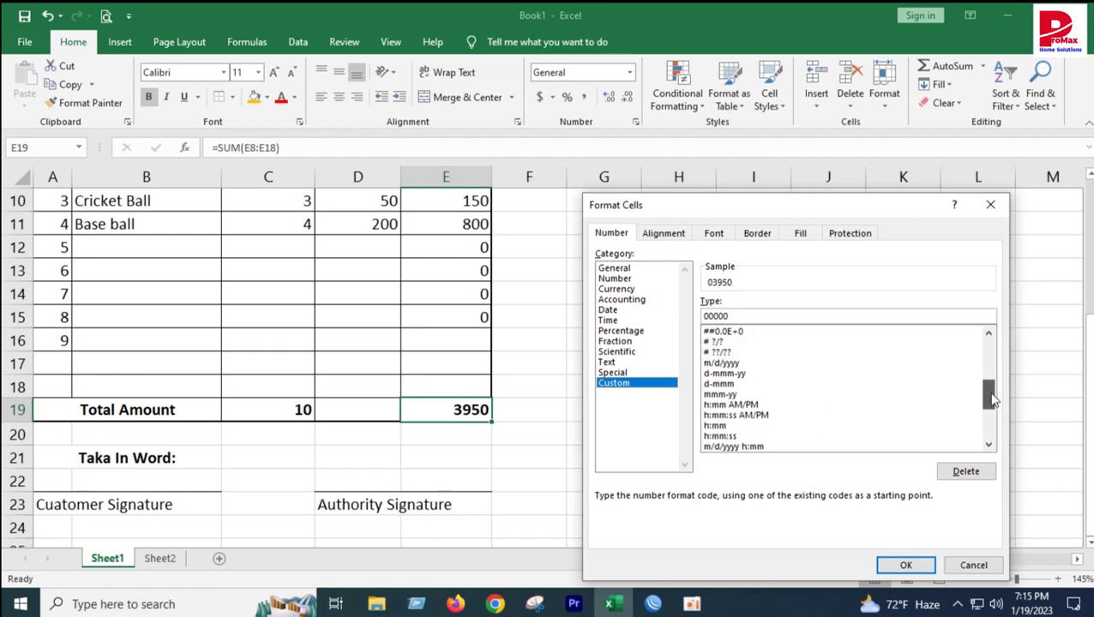
drag(994, 443, 988, 343)
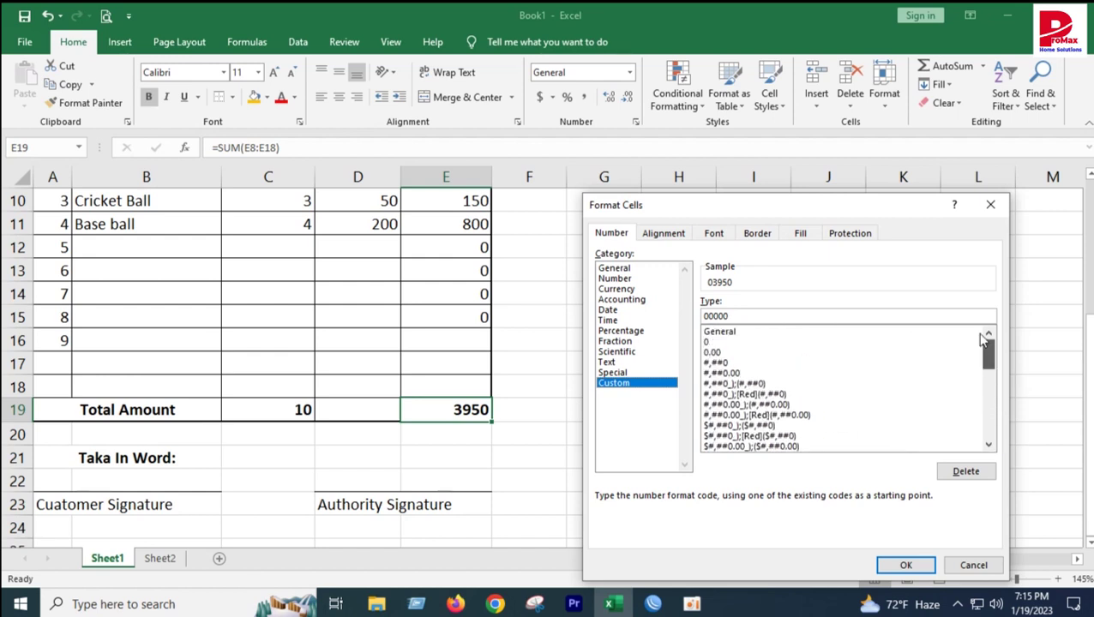
click(619, 374)
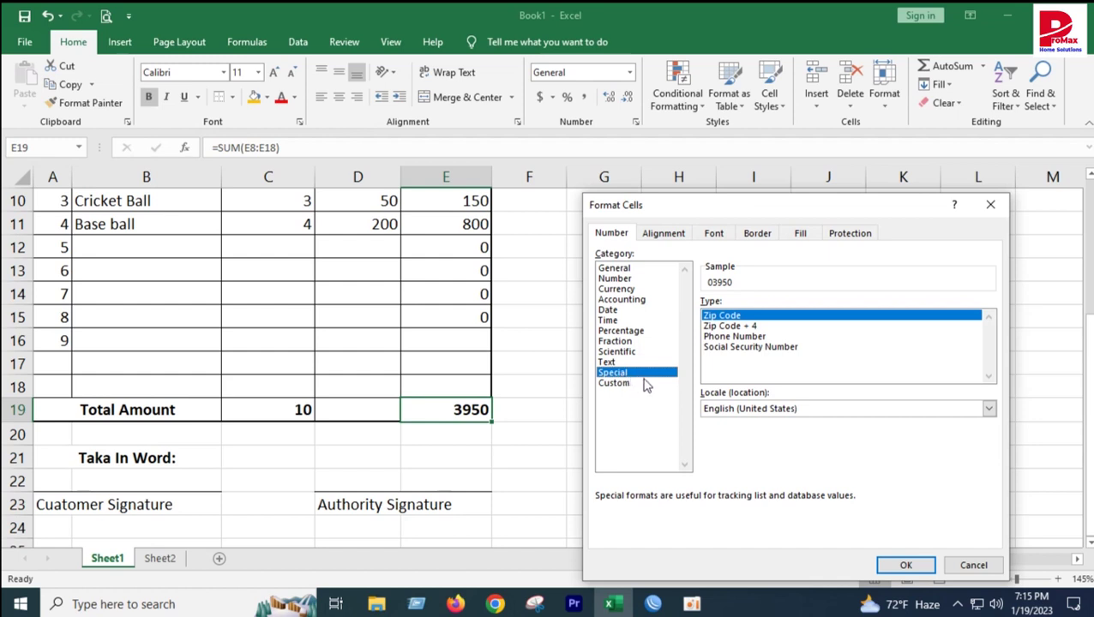
click(633, 331)
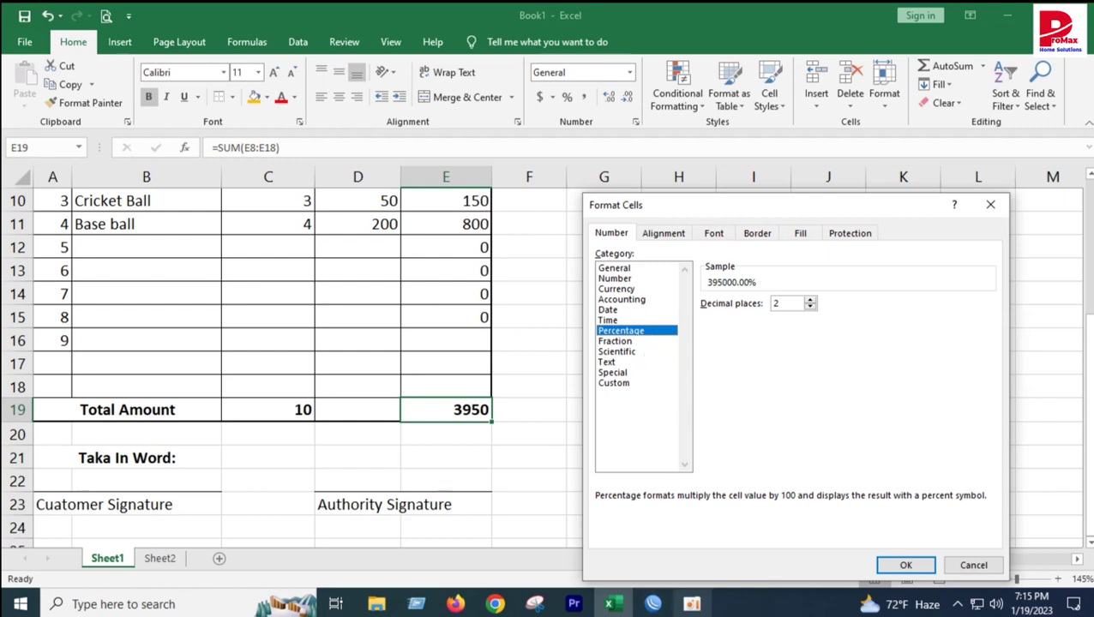
click(691, 604)
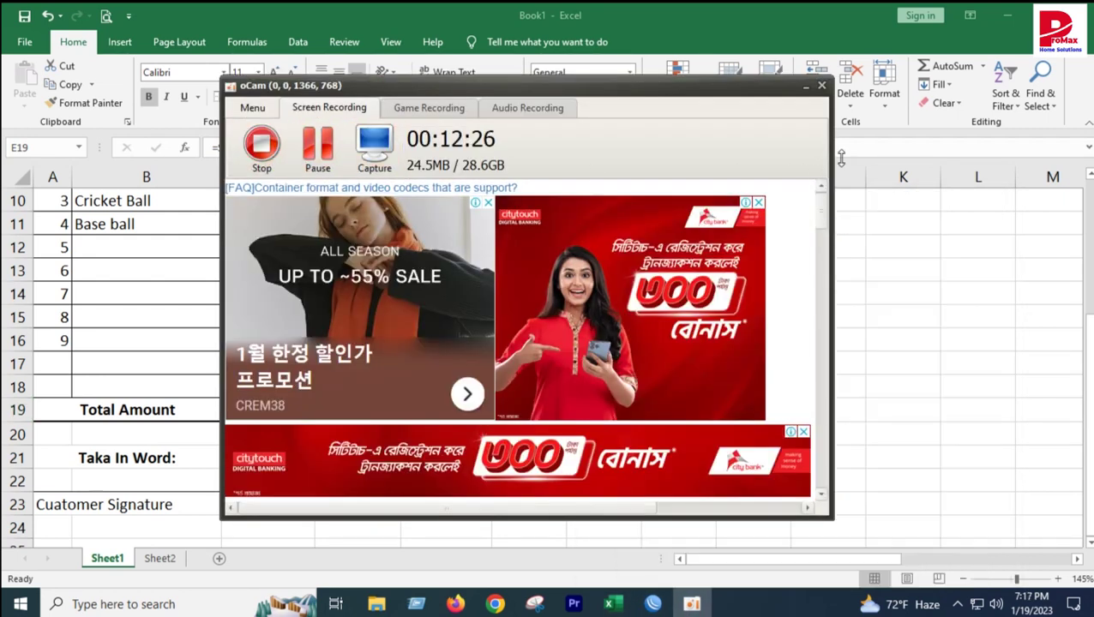
click(806, 90)
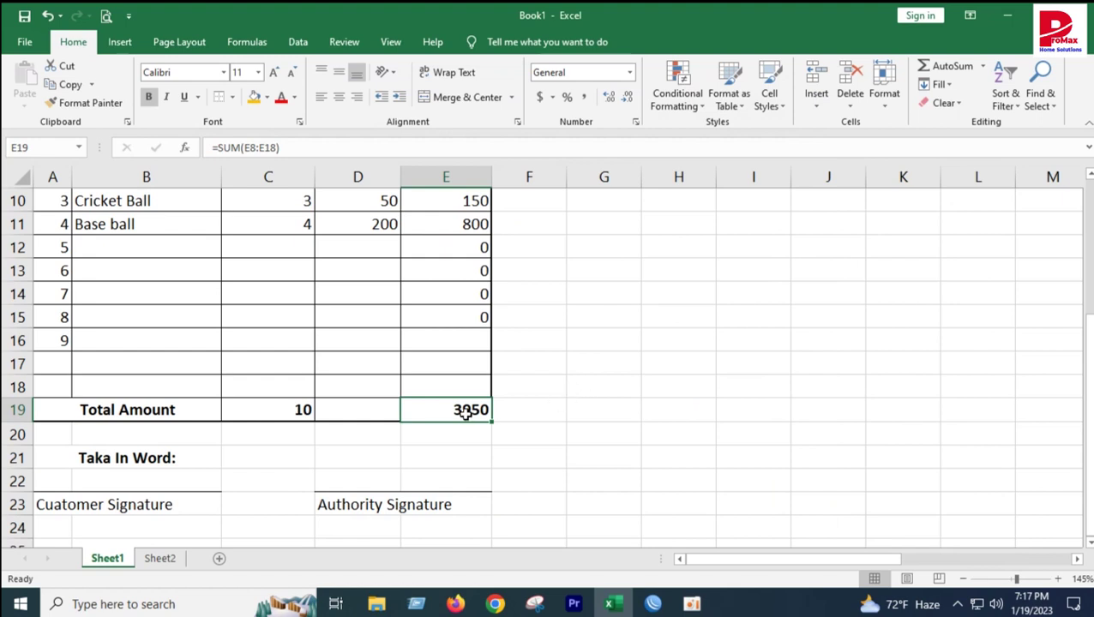
Choose the Accounting number format for the E19 total in Format Cells.
click(636, 123)
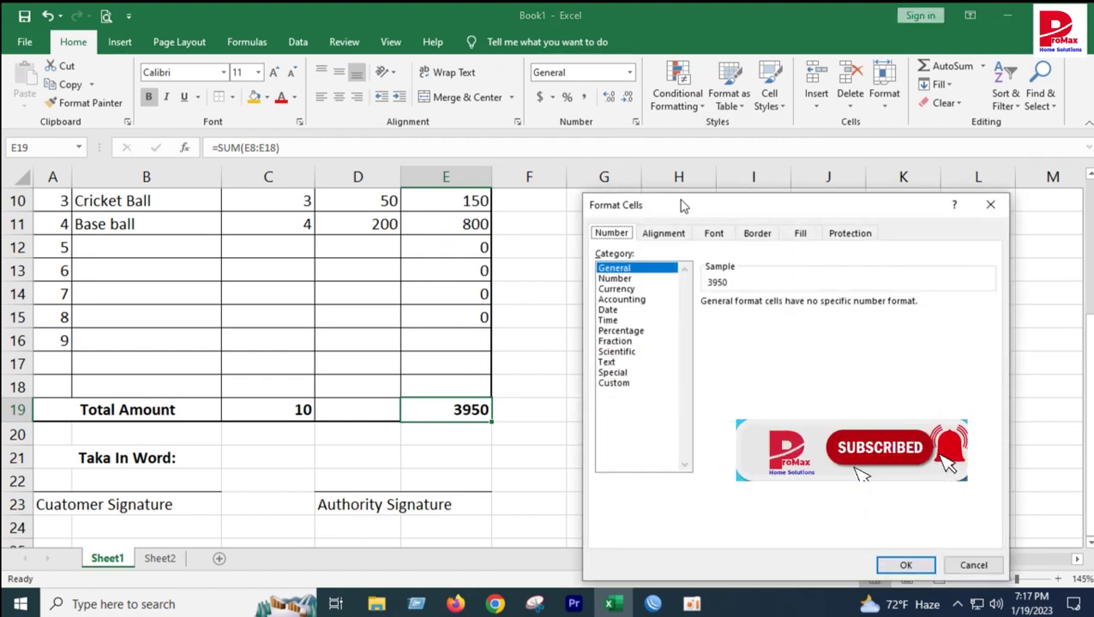
click(619, 331)
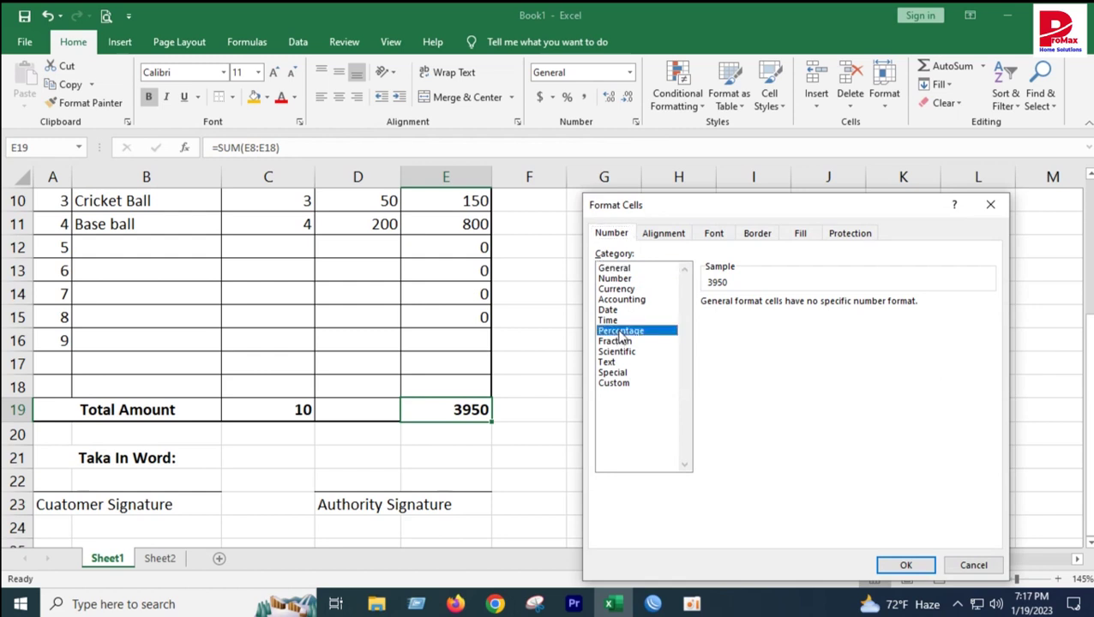
click(615, 321)
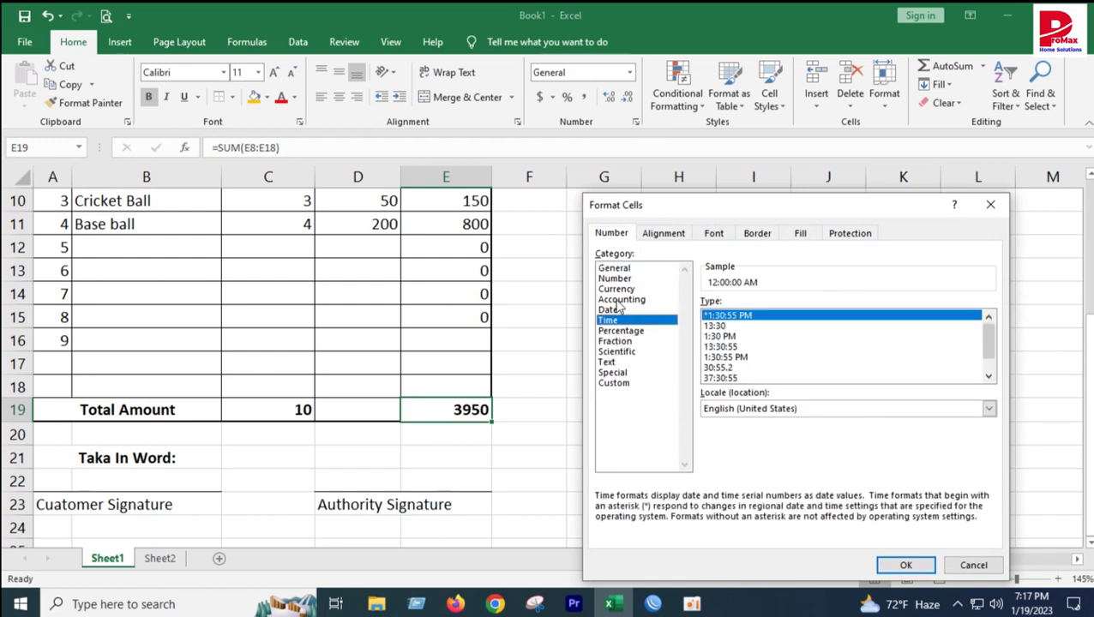
click(619, 300)
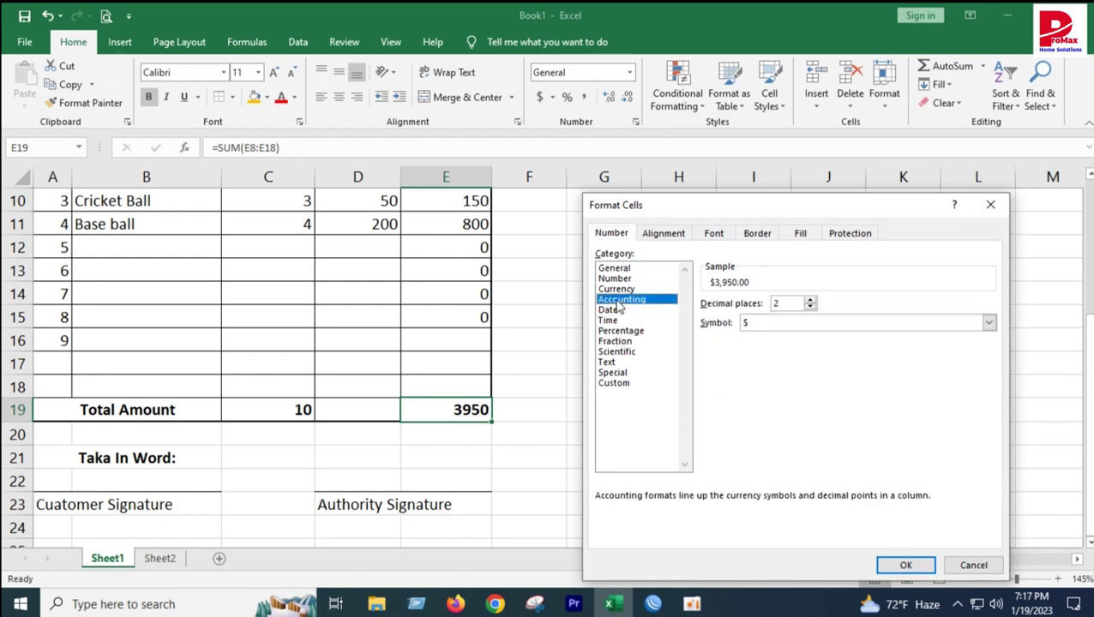
Apply the Bangla (Bangladesh) taka symbol so E19 reads 3,950.00৳, then begin the amount in words in C21.
click(990, 324)
scroll(812, 477, down, 5)
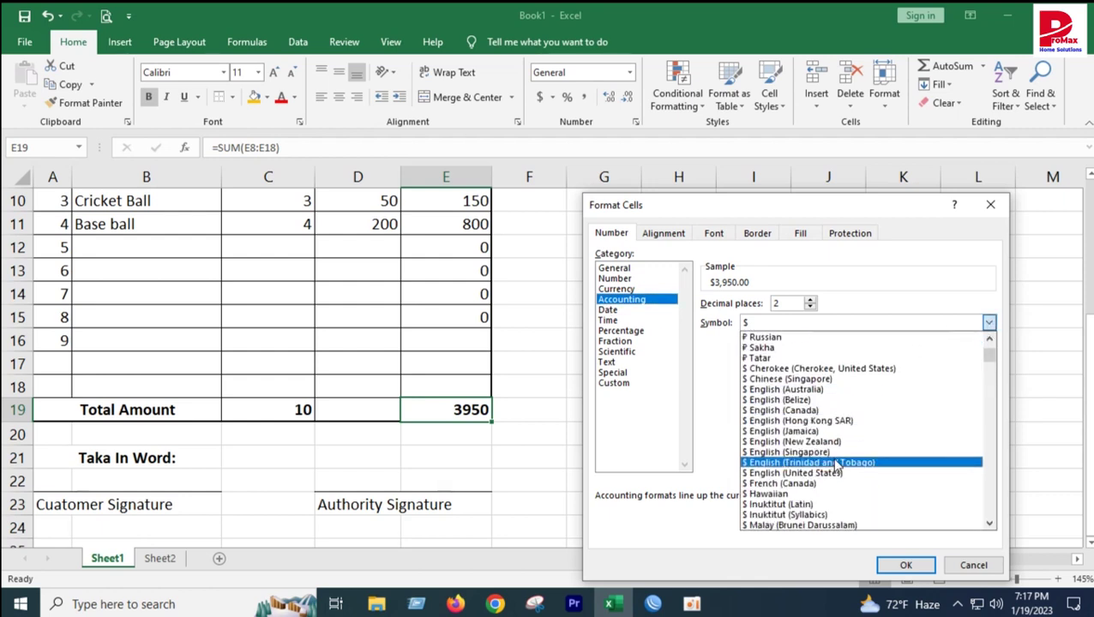
scroll(812, 477, down, 3)
scroll(812, 480, down, 2)
scroll(811, 483, down, 2)
scroll(810, 486, down, 3)
scroll(810, 486, down, 2)
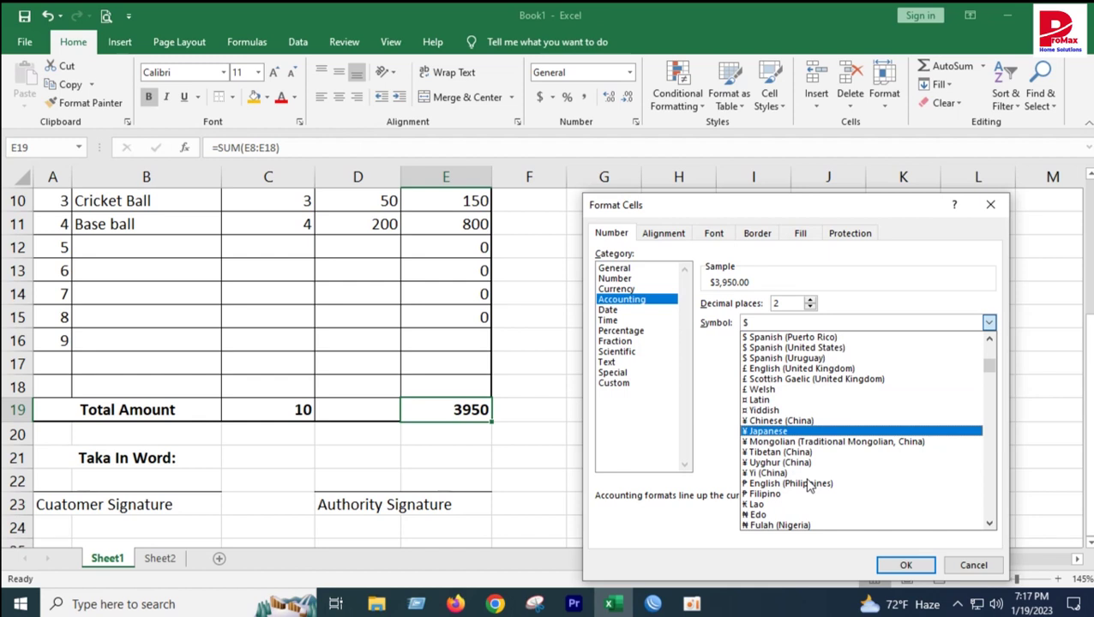
scroll(810, 486, down, 1)
scroll(810, 486, down, 2)
scroll(810, 486, down, 2)
scroll(810, 486, down, 2)
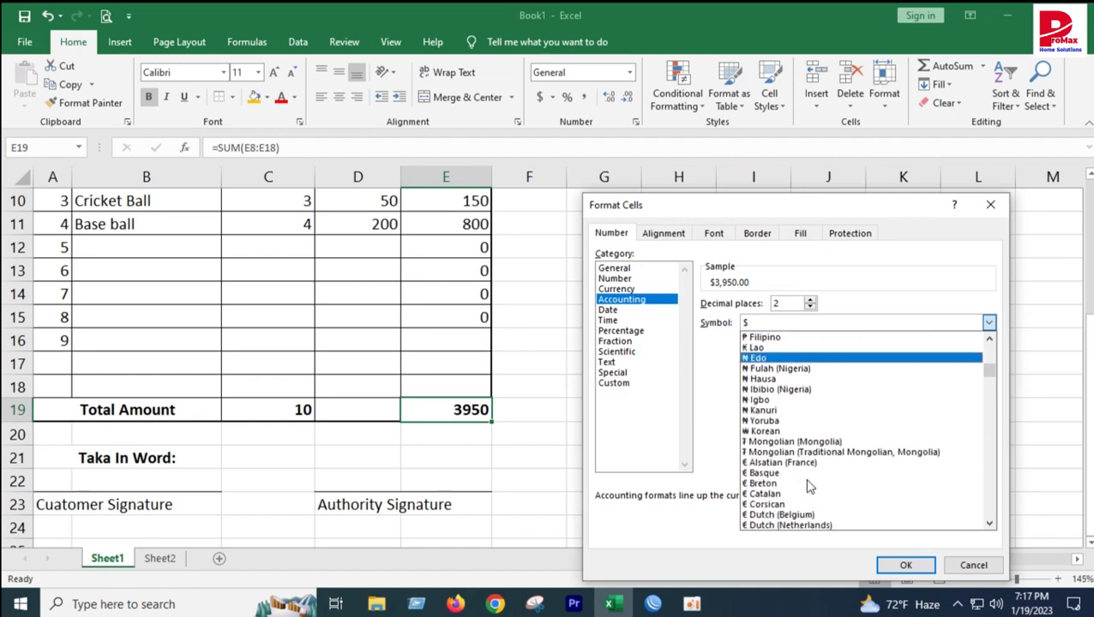
scroll(810, 486, down, 2)
scroll(810, 487, down, 2)
scroll(810, 486, down, 2)
scroll(810, 488, down, 4)
scroll(810, 487, down, 2)
scroll(811, 487, down, 2)
scroll(811, 487, down, 3)
scroll(810, 487, down, 2)
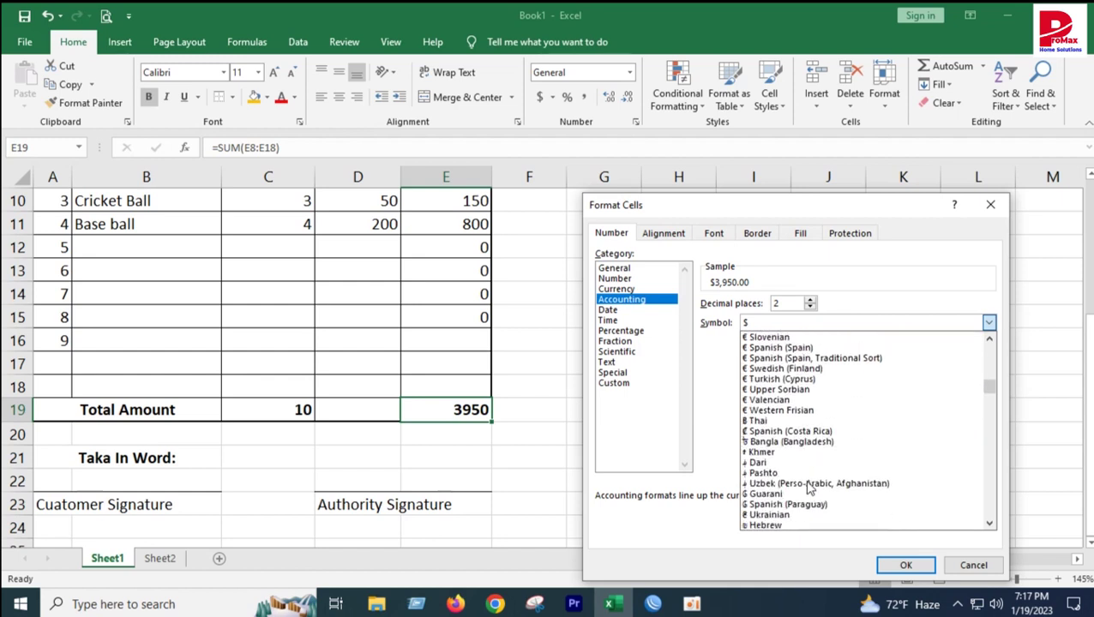
click(769, 441)
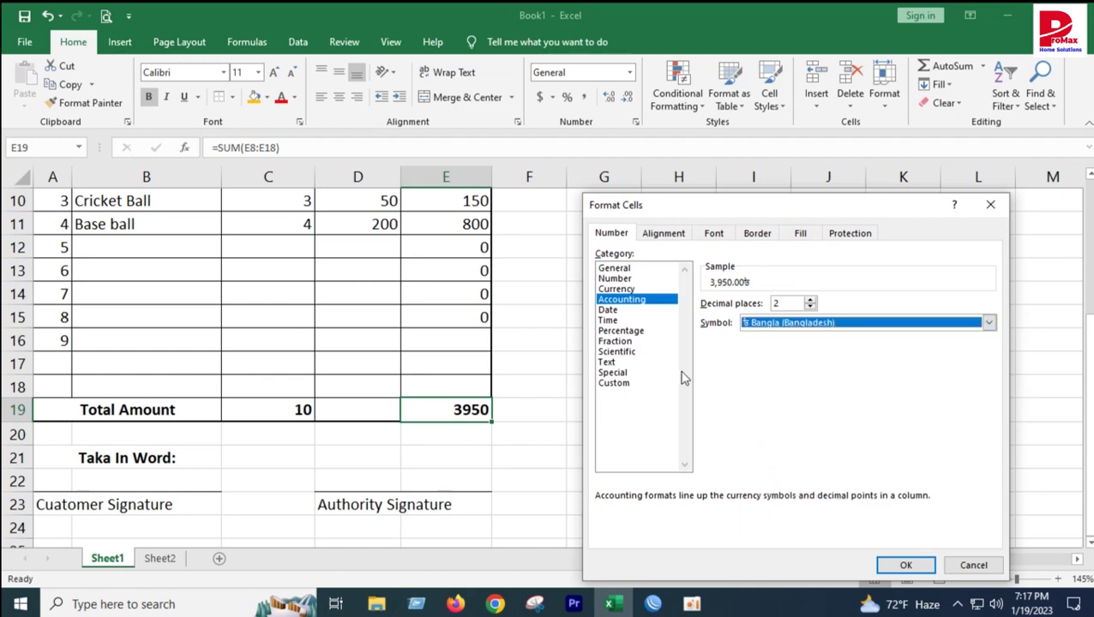
click(903, 566)
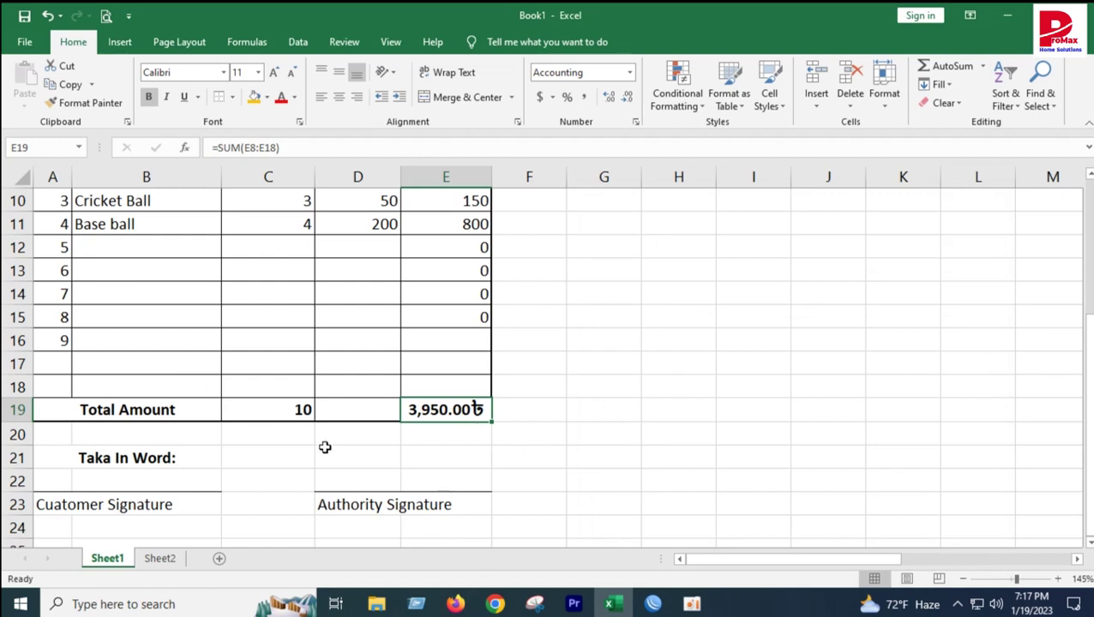
click(241, 452)
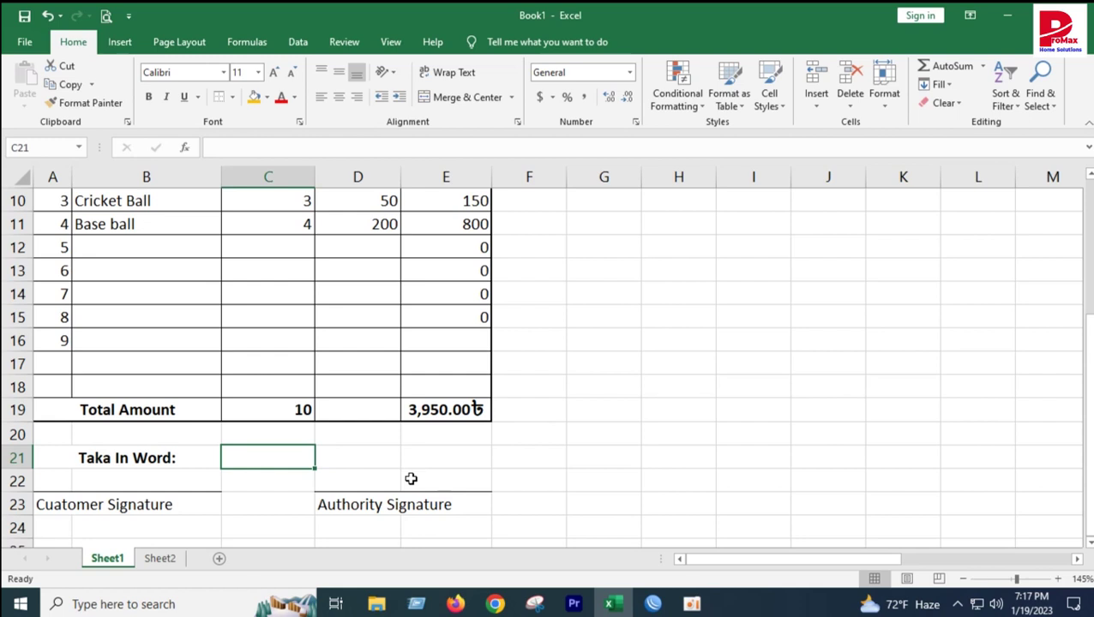
text(Thou)
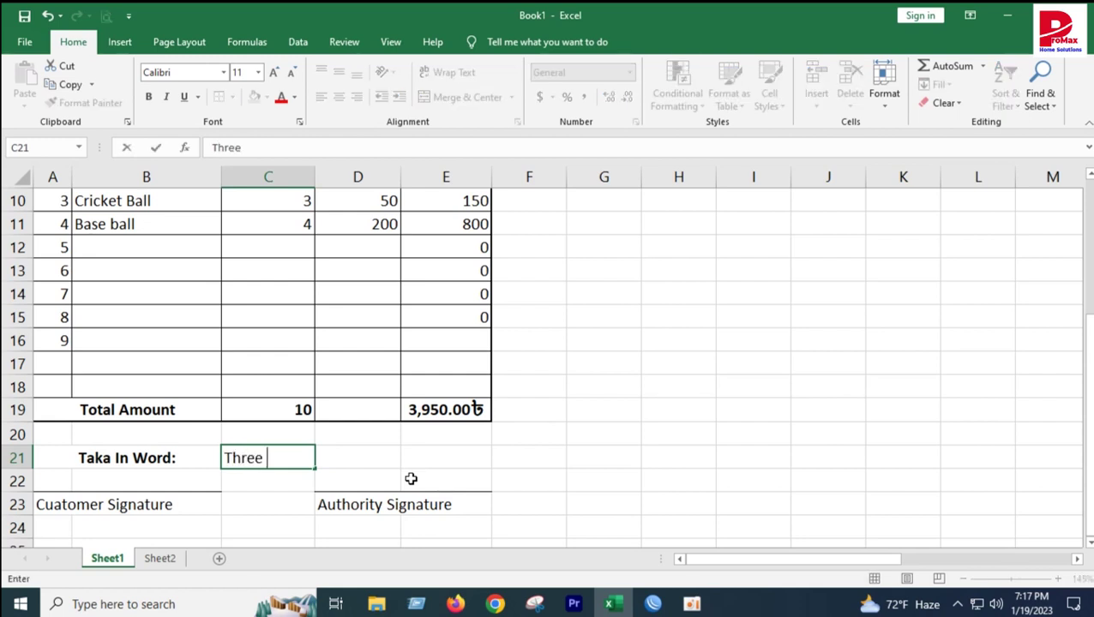
text(sand Ni)
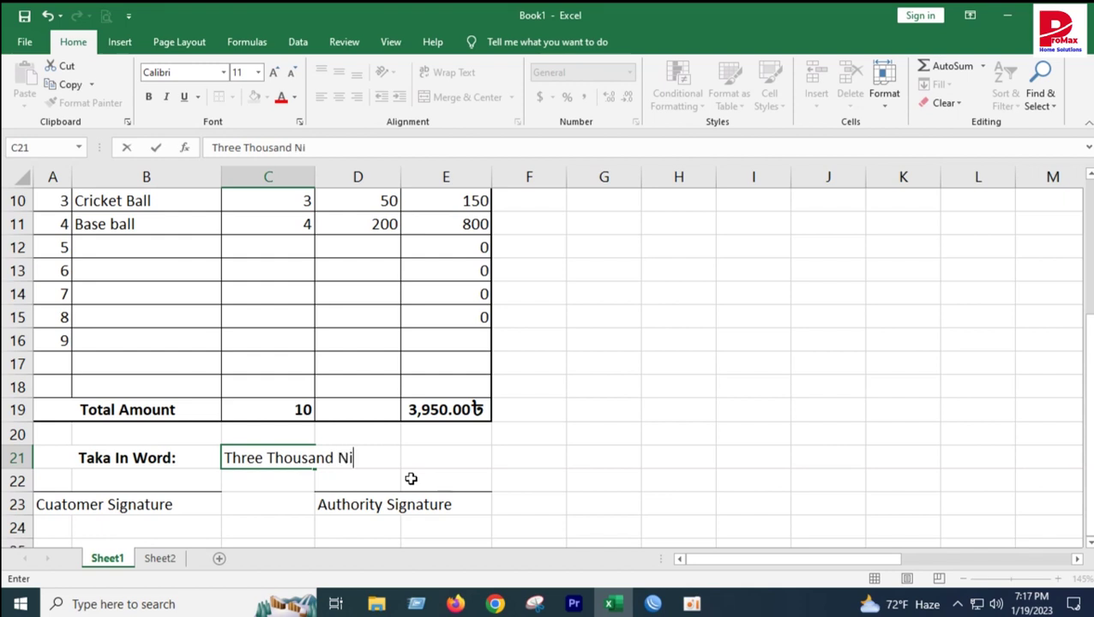
Enter 'Three Thousand Nine Hundred Fifty Taka only.' in cell C21.
text(ne Hun)
text(dre)
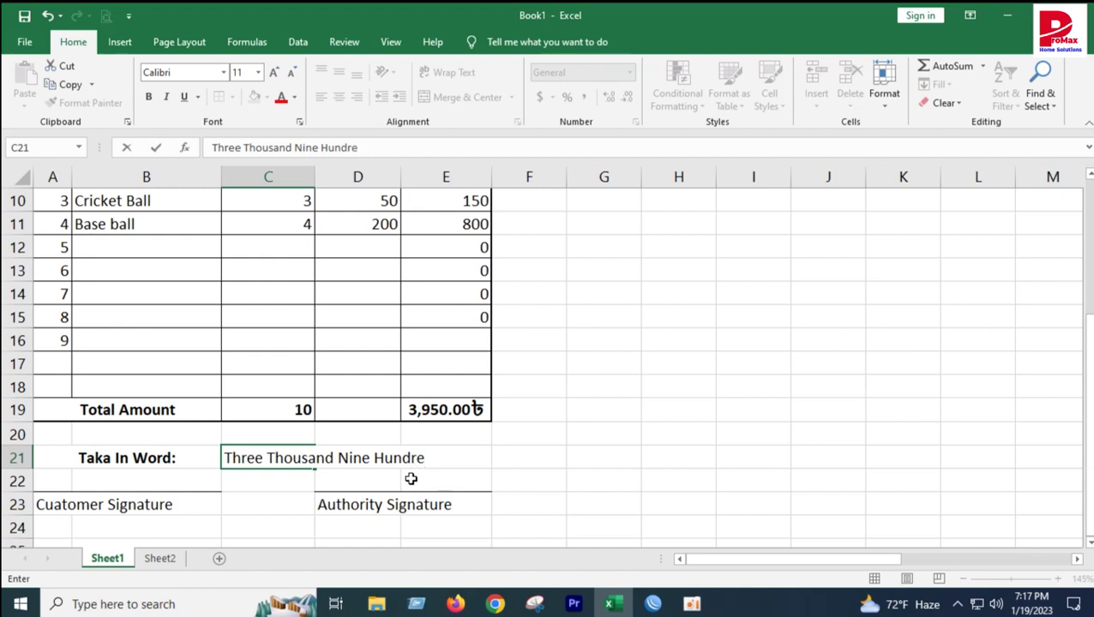
text(d Fifty)
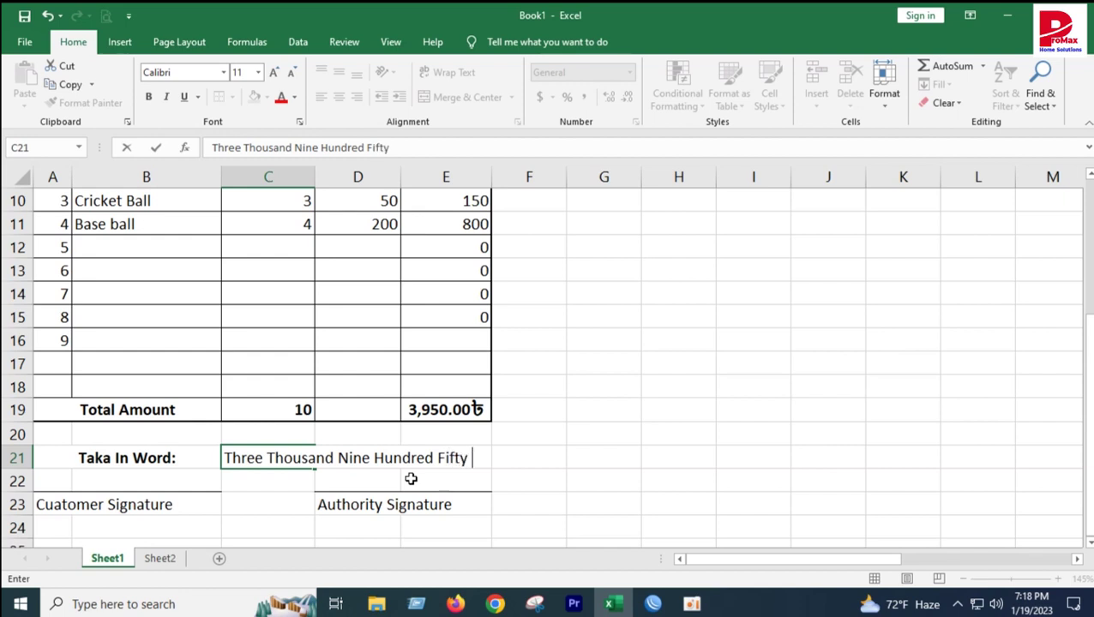
text(ka only.)
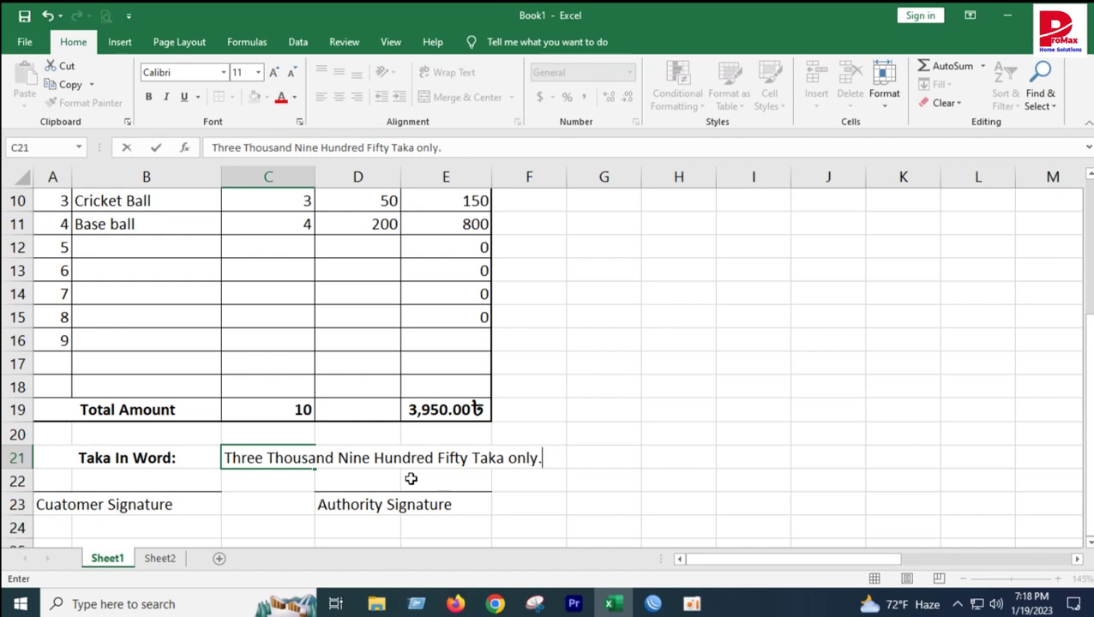
click(603, 480)
Merge and center C21:E21, then unmerge it so the words show fully.
mouse_move(260, 458)
mouse_down()
mouse_move(444, 471)
mouse_move(457, 457)
mouse_up()
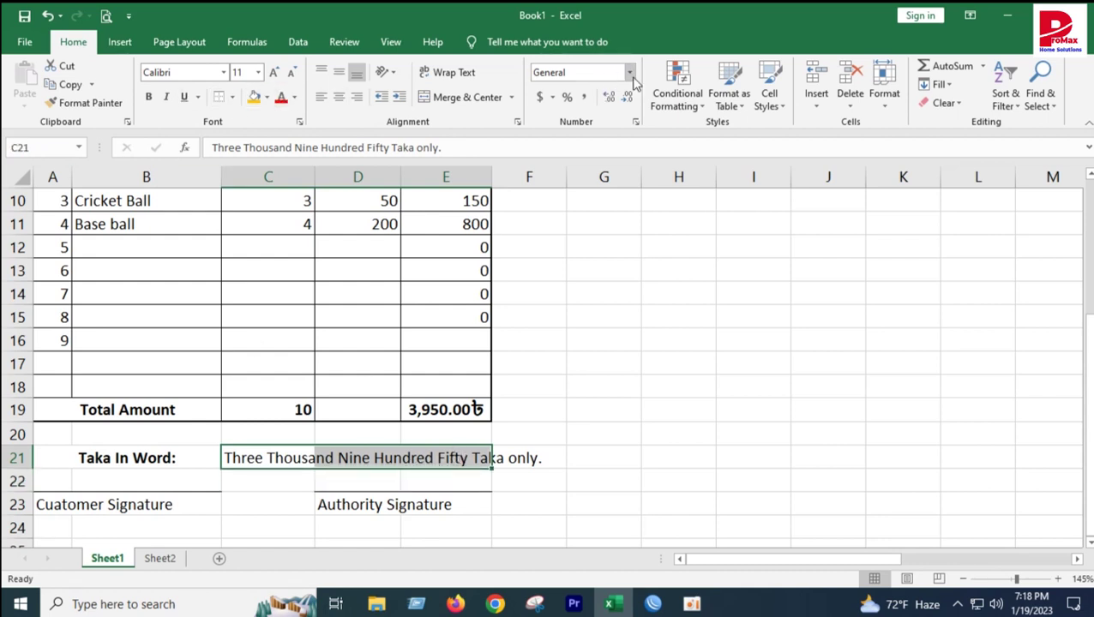
click(467, 101)
click(569, 506)
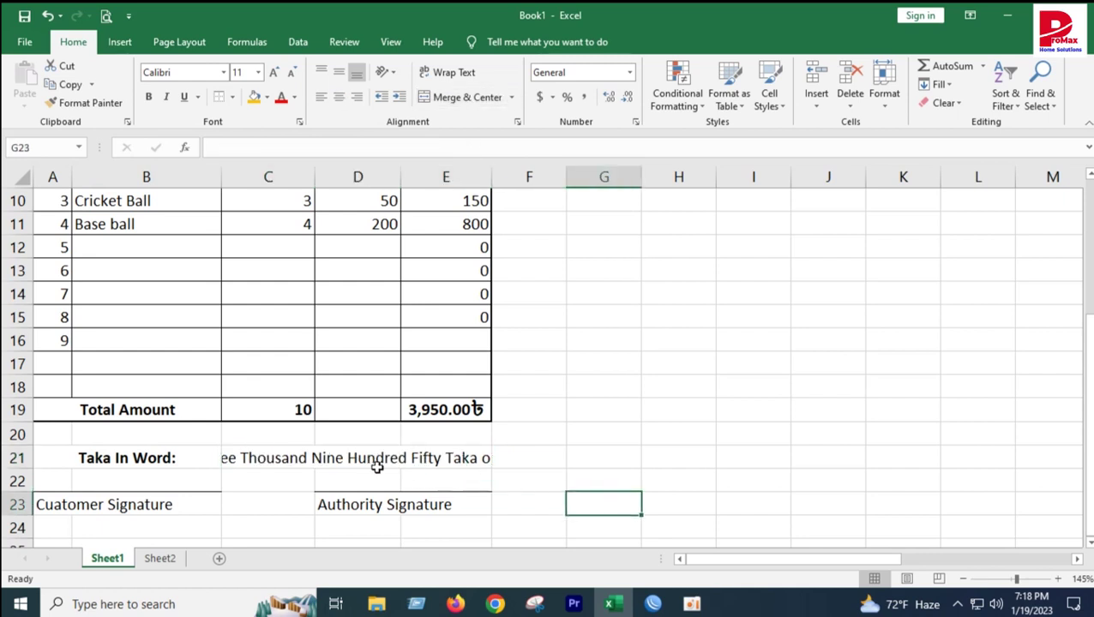
mouse_move(317, 456)
mouse_down()
mouse_move(378, 478)
mouse_move(379, 458)
mouse_up()
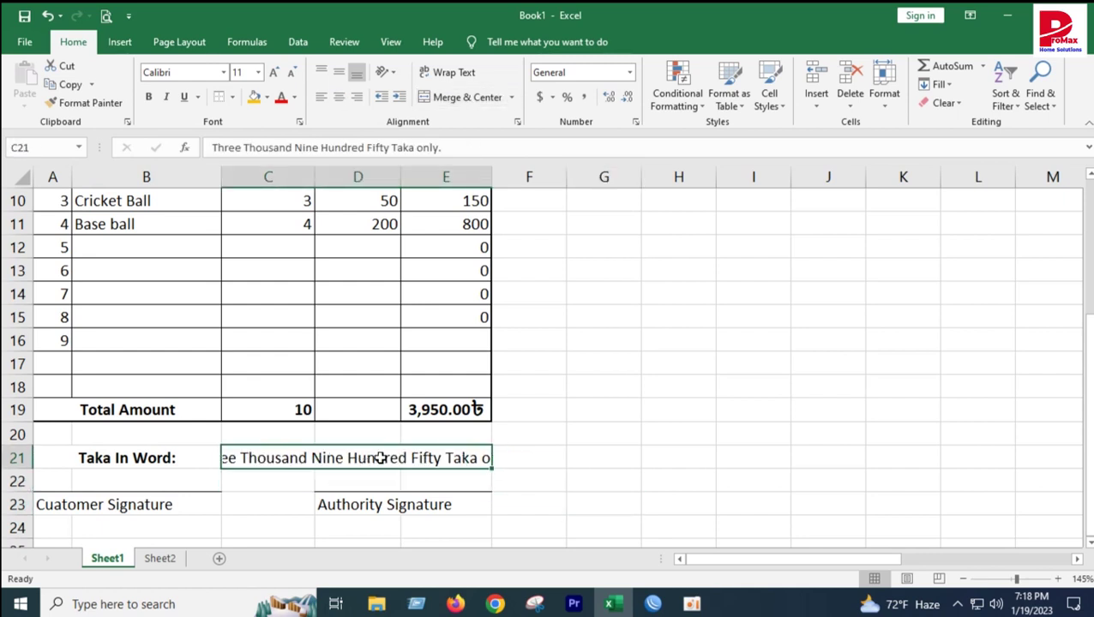
click(437, 97)
click(593, 463)
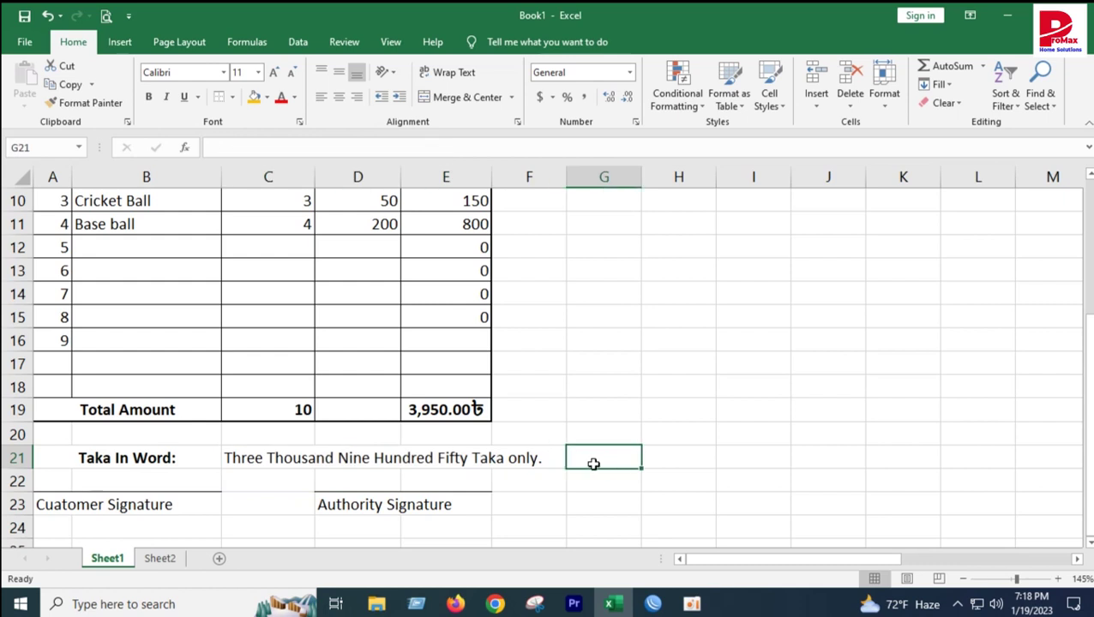
click(243, 457)
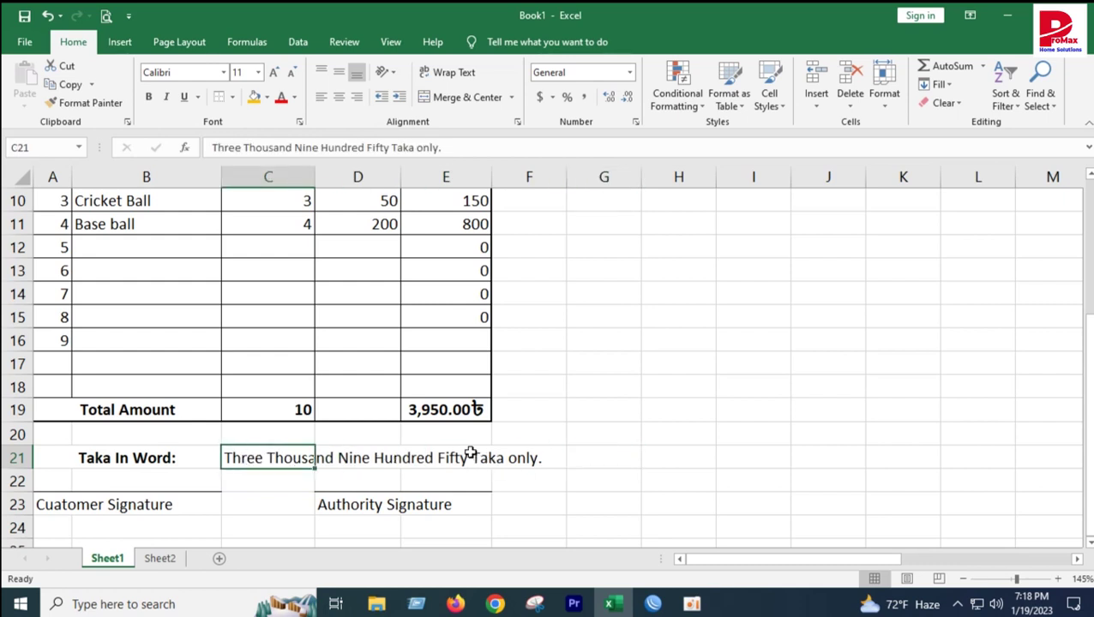
Resize columns B through E so the product table fits compactly.
scroll(471, 455, up, 2)
scroll(469, 452, up, 1)
drag(491, 176, 549, 178)
drag(401, 176, 460, 176)
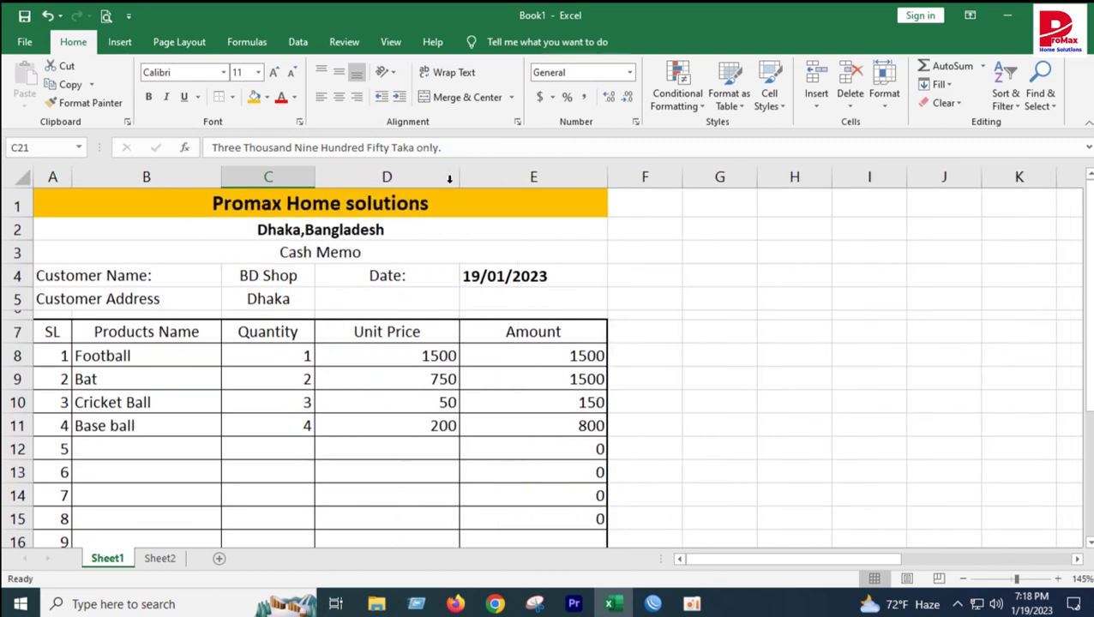
drag(310, 177, 335, 177)
drag(222, 176, 281, 176)
drag(538, 176, 505, 177)
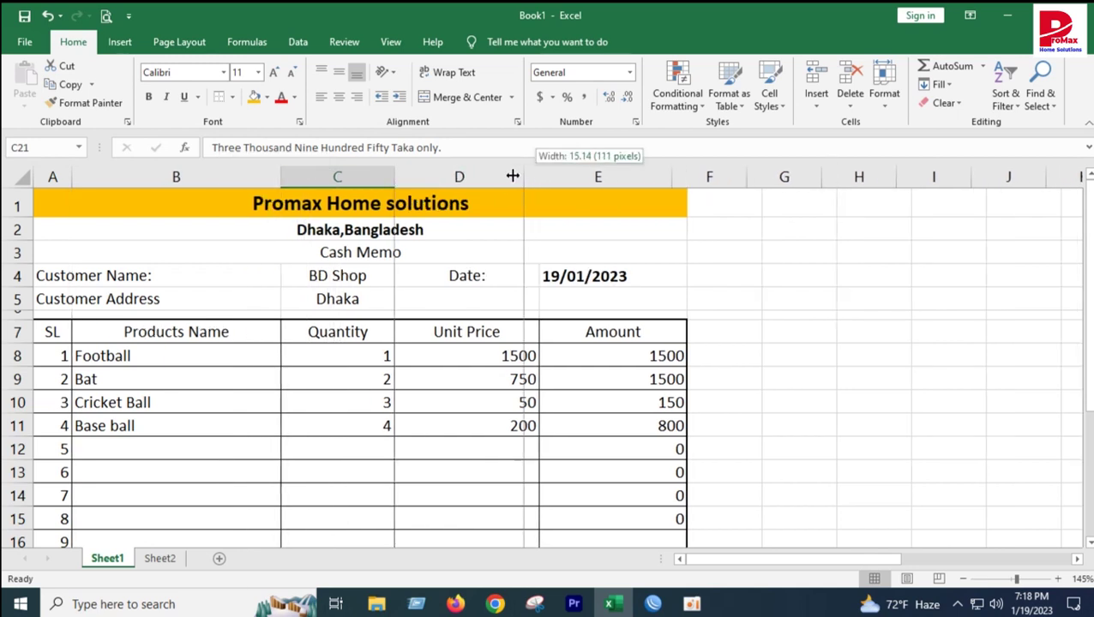
drag(653, 176, 601, 177)
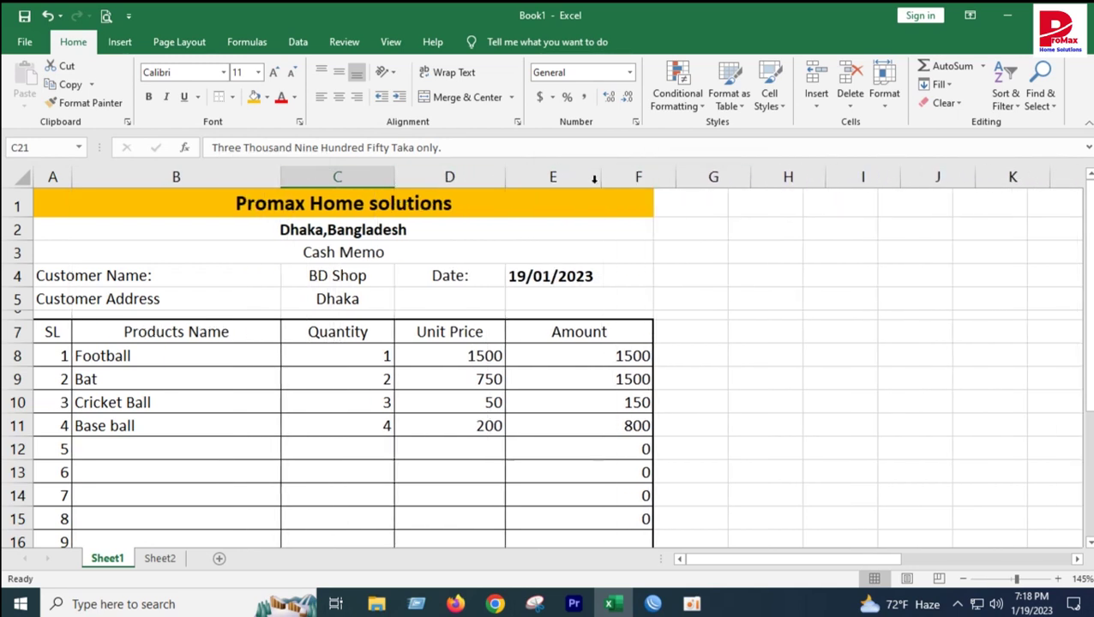
drag(393, 177, 364, 178)
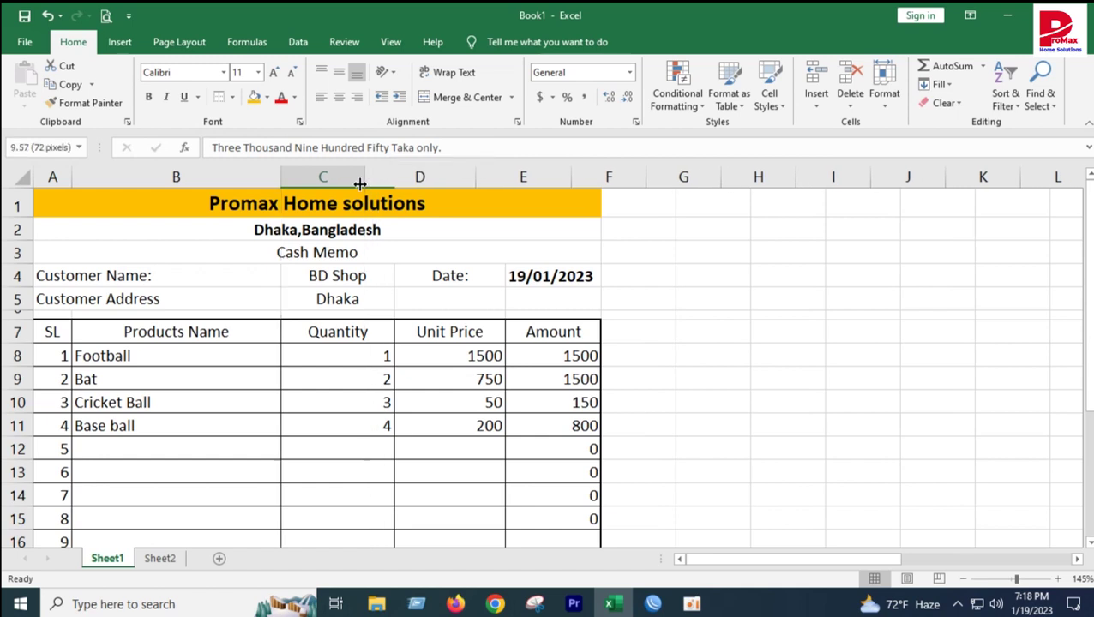
scroll(415, 317, down, 3)
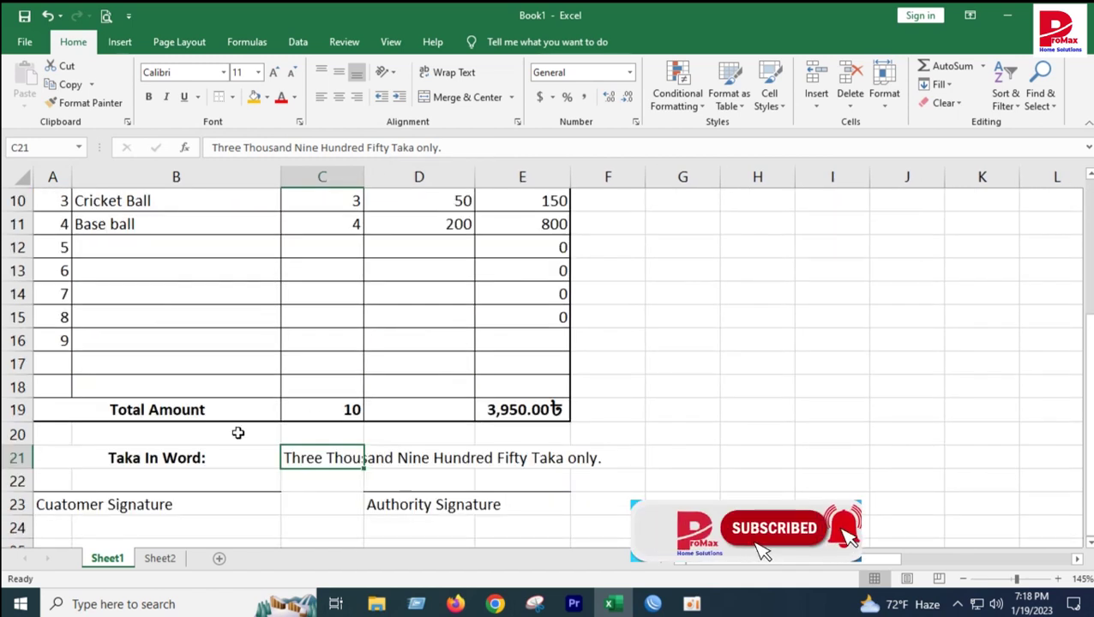
Left-align the Taka In Word: label and unmerge it so it starts in column A.
click(191, 456)
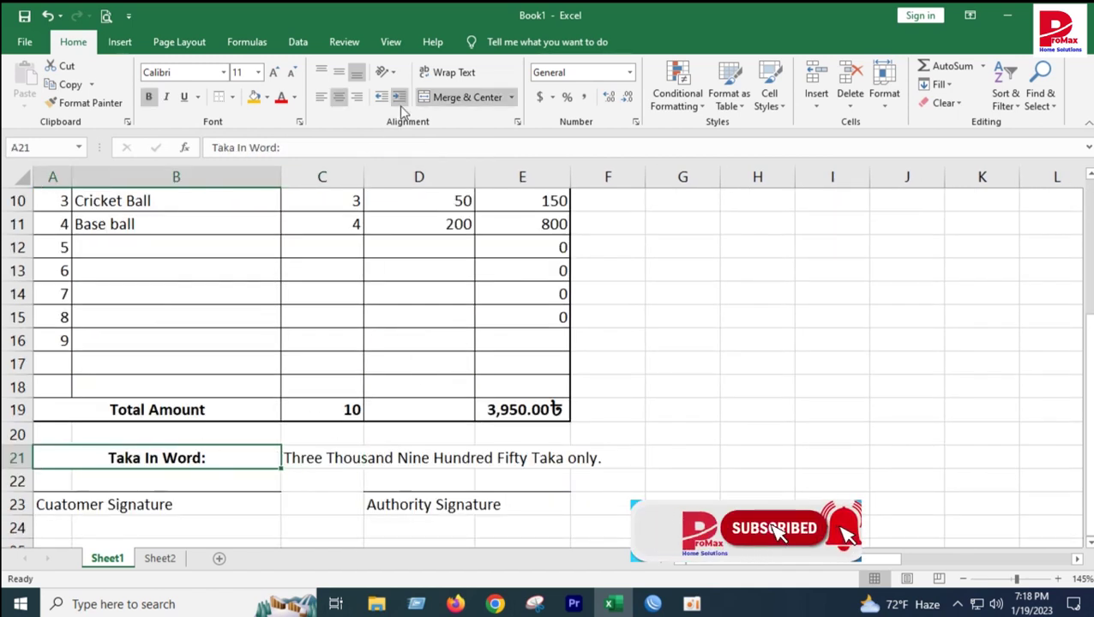
click(440, 99)
click(440, 100)
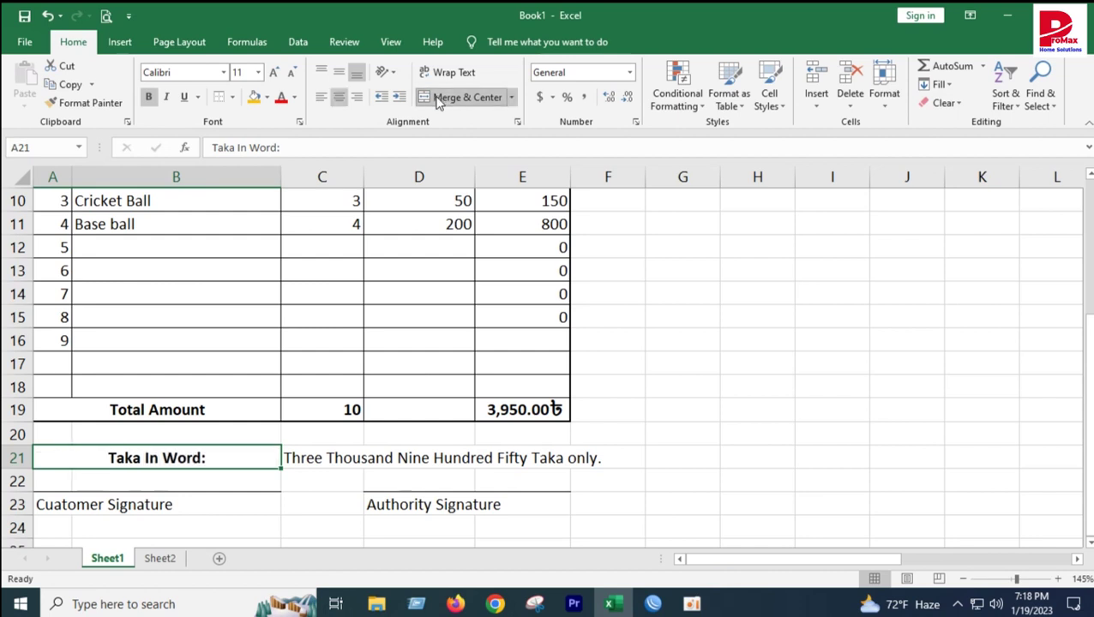
click(337, 100)
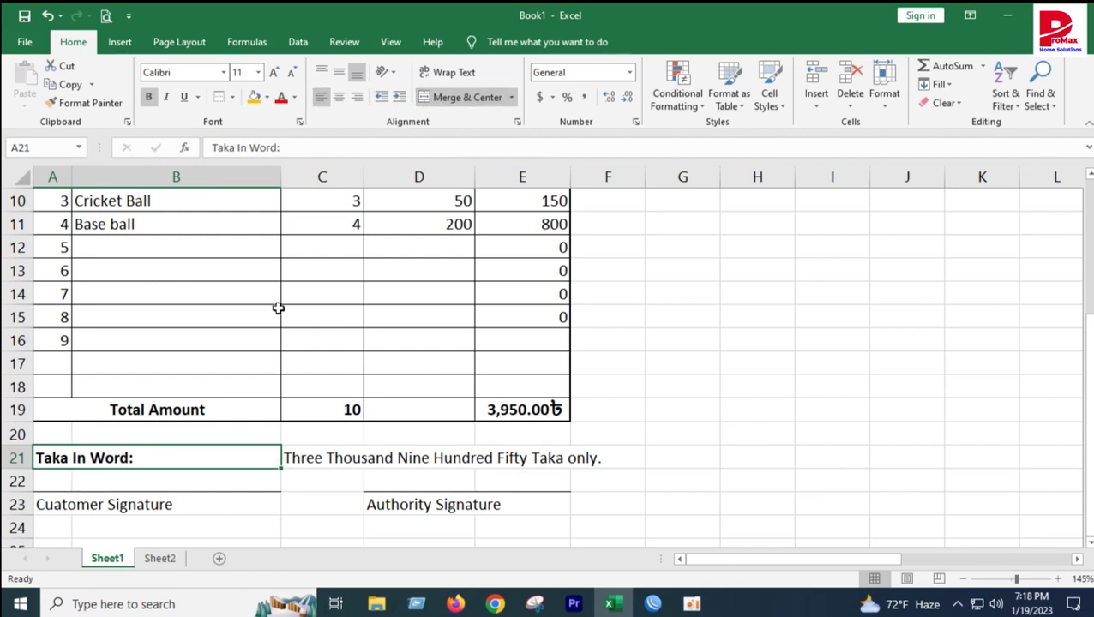
click(446, 100)
click(189, 458)
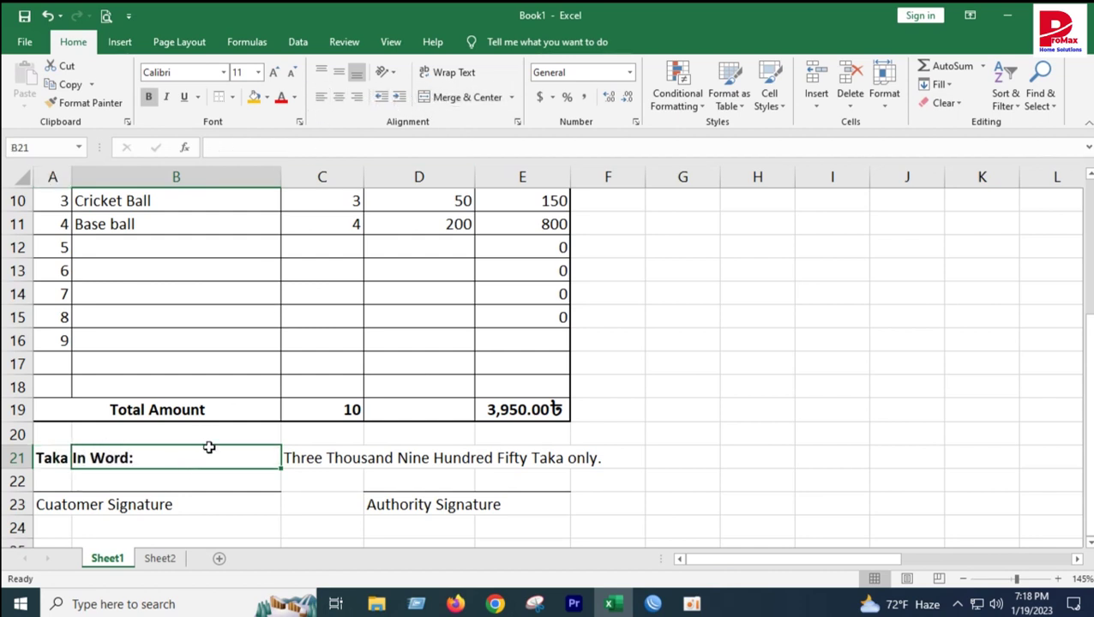
click(343, 454)
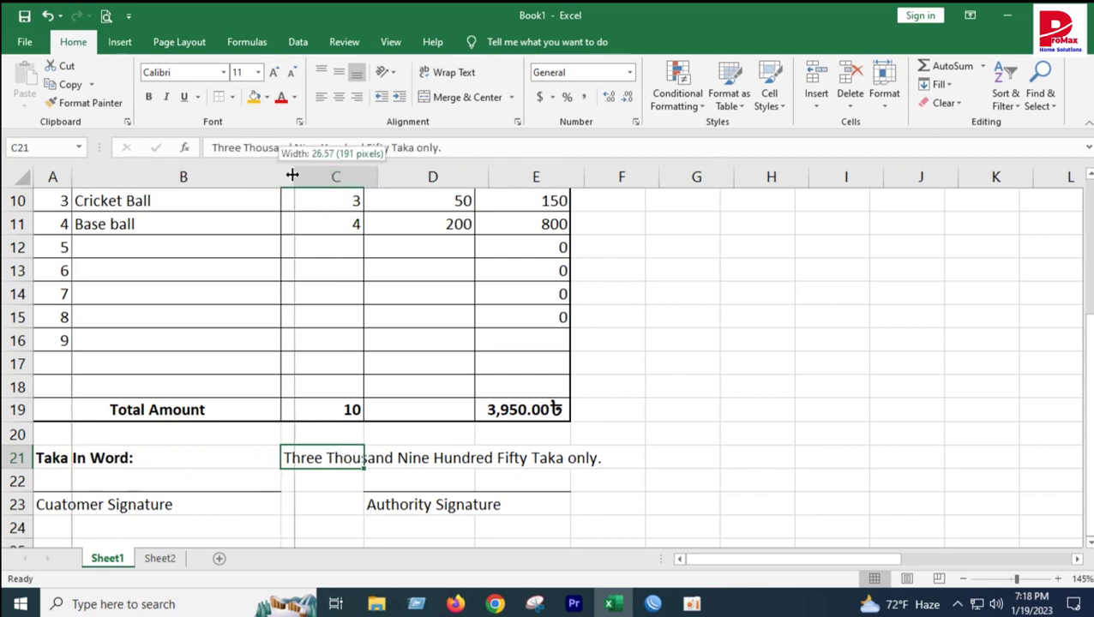
Narrow the Products Name column and widen the Amount column to fit the words.
drag(280, 177, 295, 176)
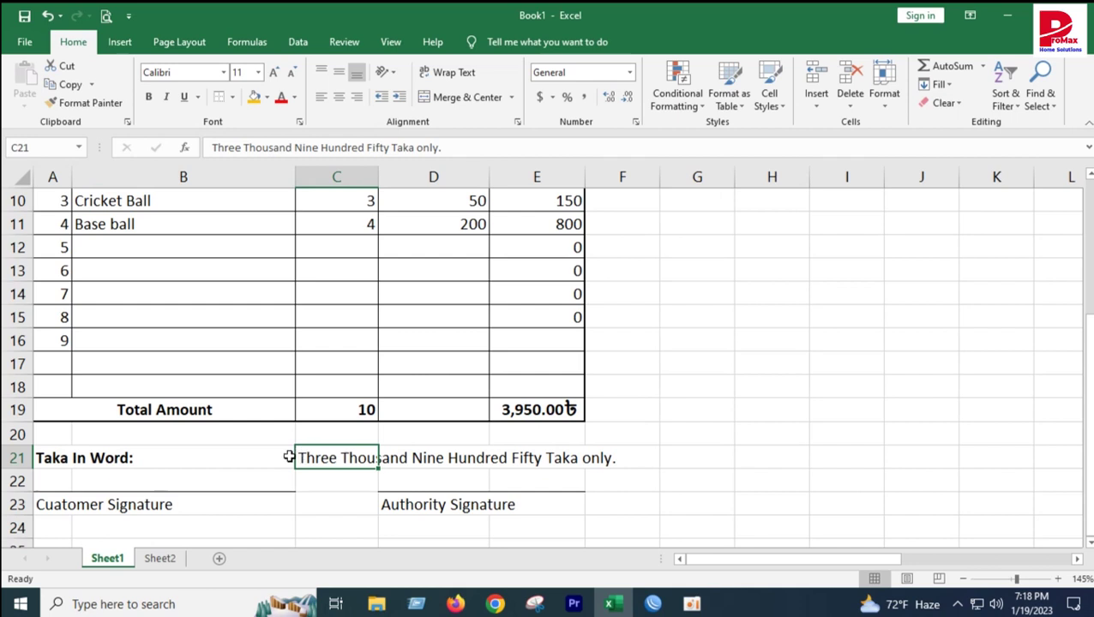
drag(295, 176, 248, 176)
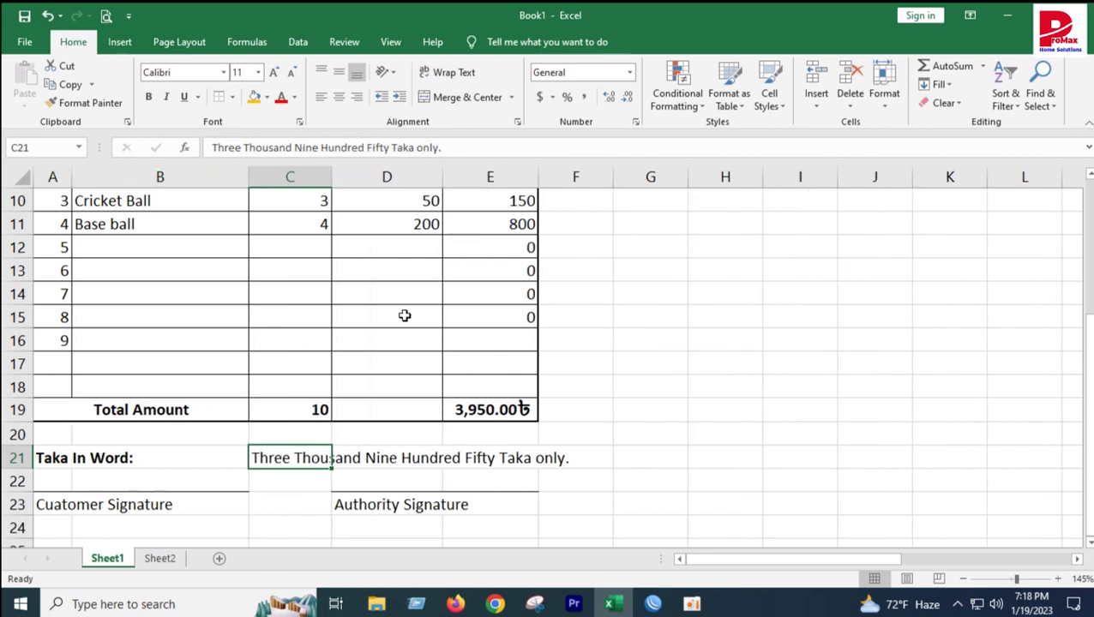
click(541, 464)
drag(539, 176, 570, 176)
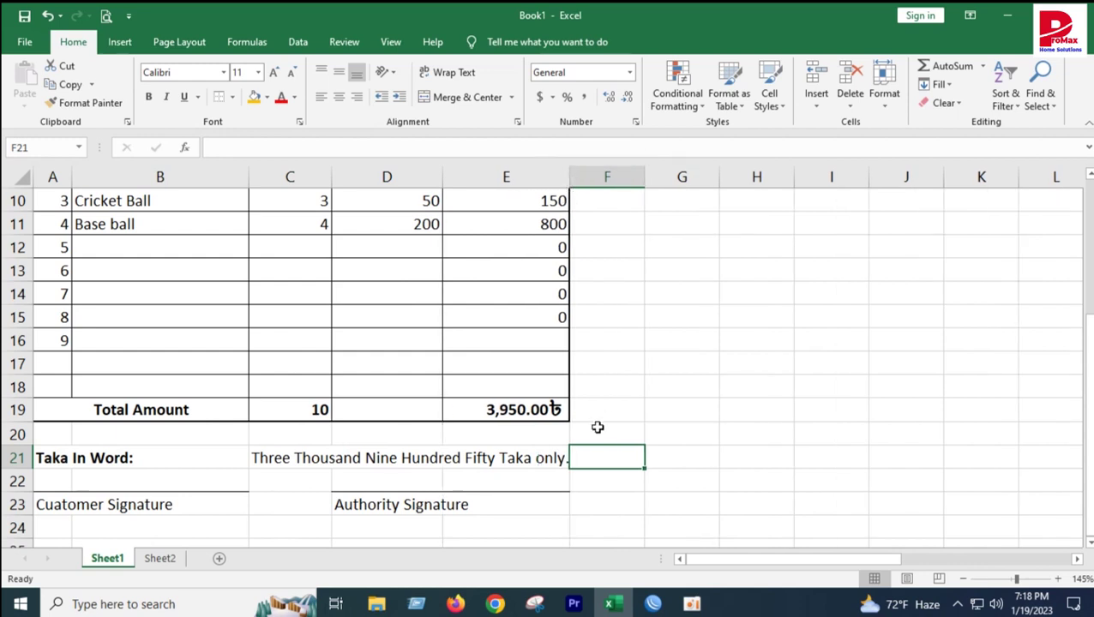
click(656, 501)
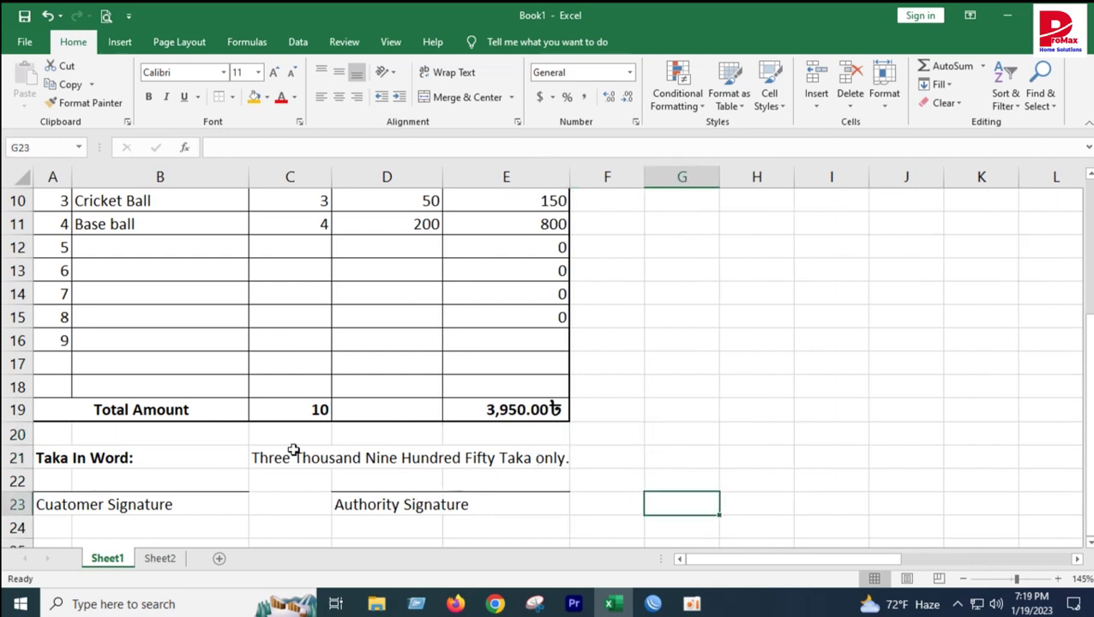
scroll(293, 450, up, 3)
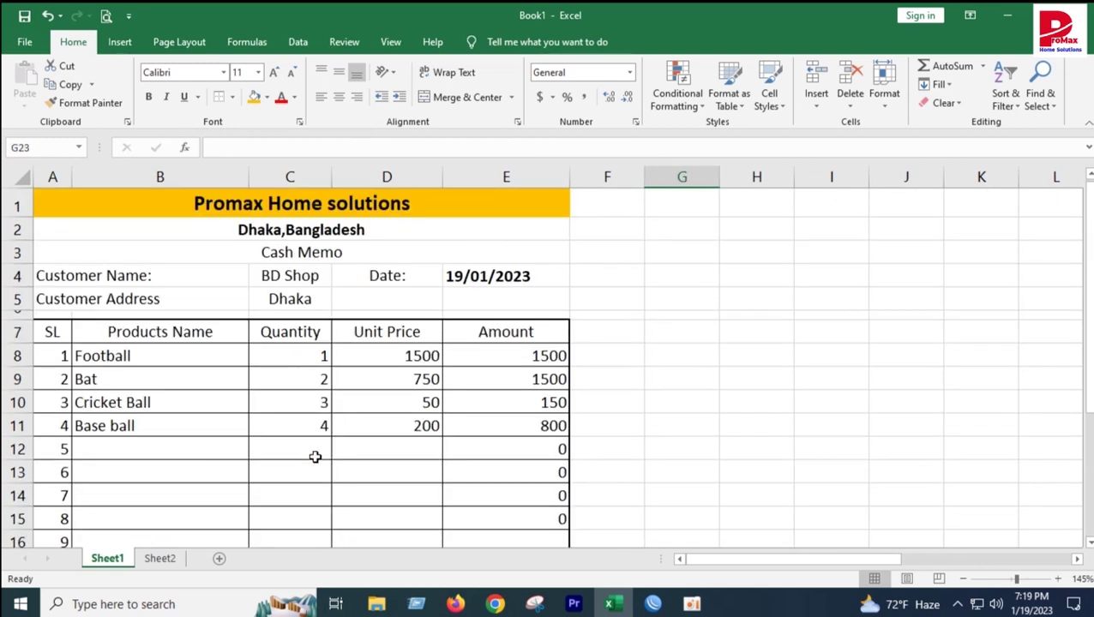
Center the Quantity, Unit Price and Amount values in C7:E18.
click(216, 202)
click(244, 230)
click(265, 295)
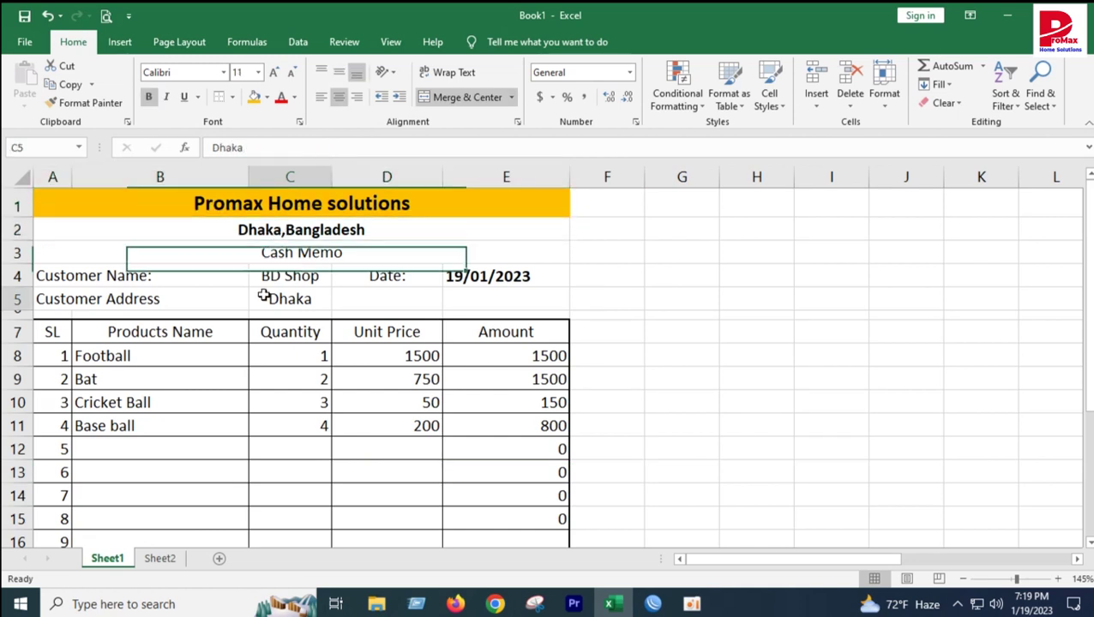
click(259, 396)
scroll(447, 380, down, 1)
drag(527, 282, 549, 505)
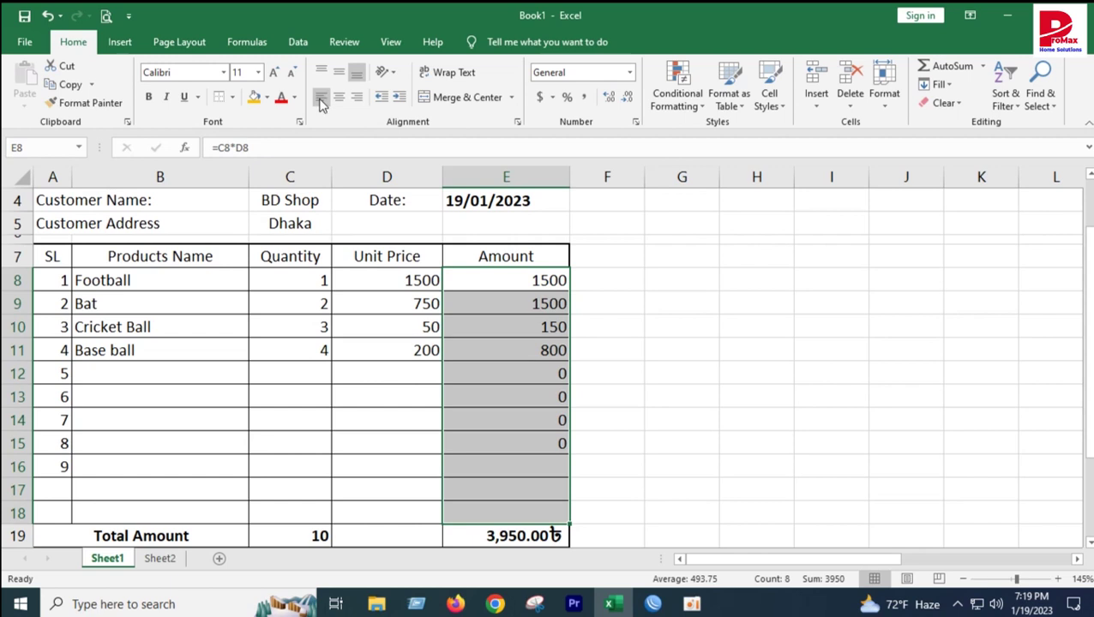
drag(289, 258, 529, 512)
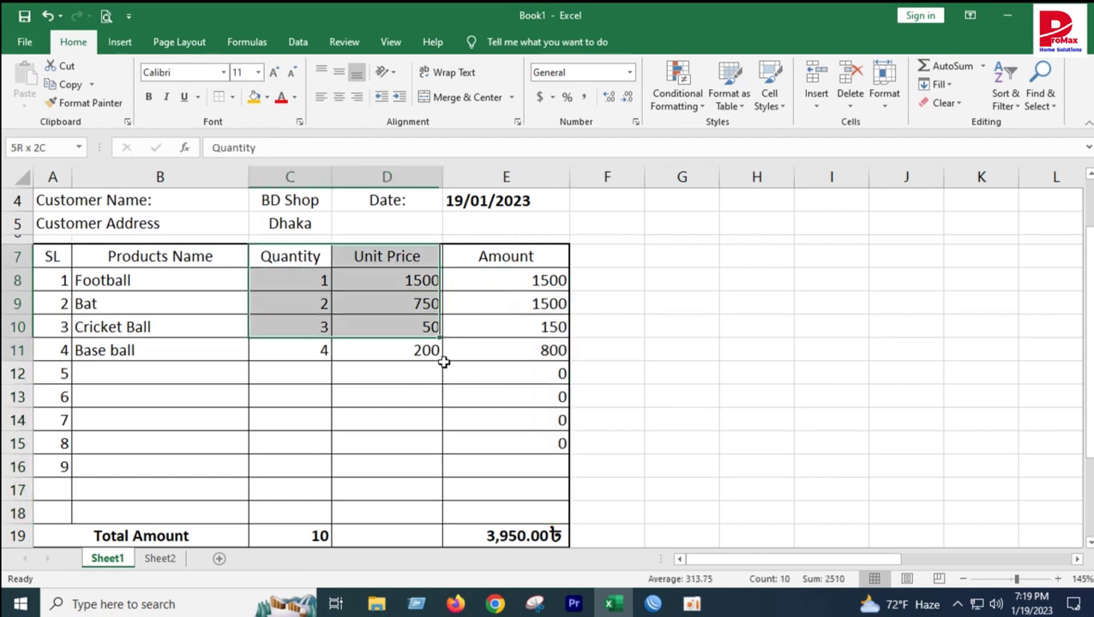
click(338, 97)
click(338, 97)
click(337, 77)
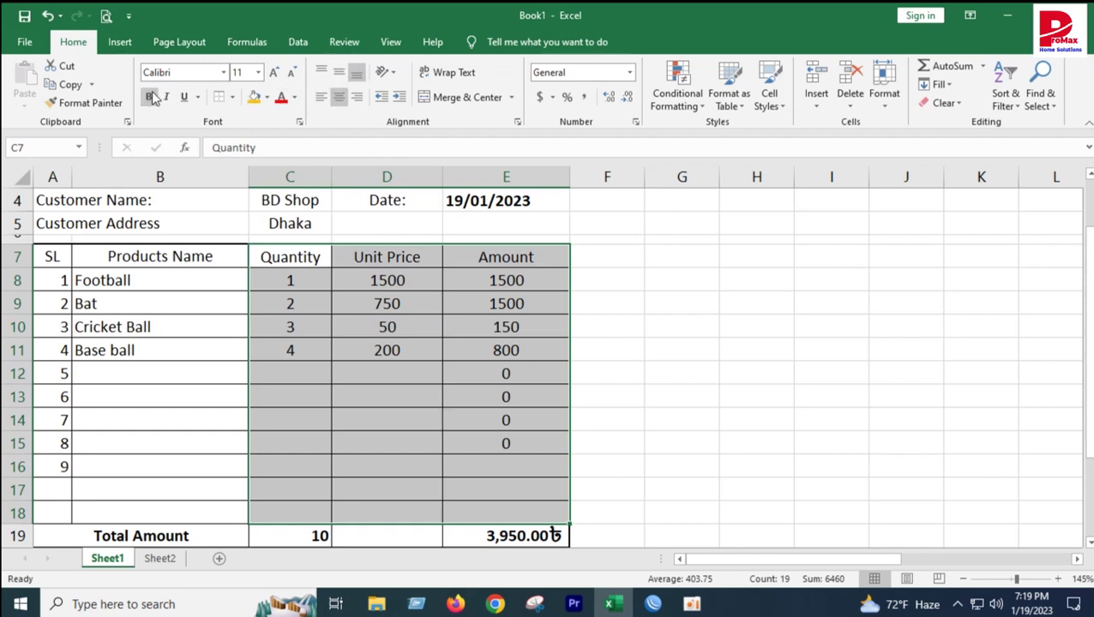
click(460, 323)
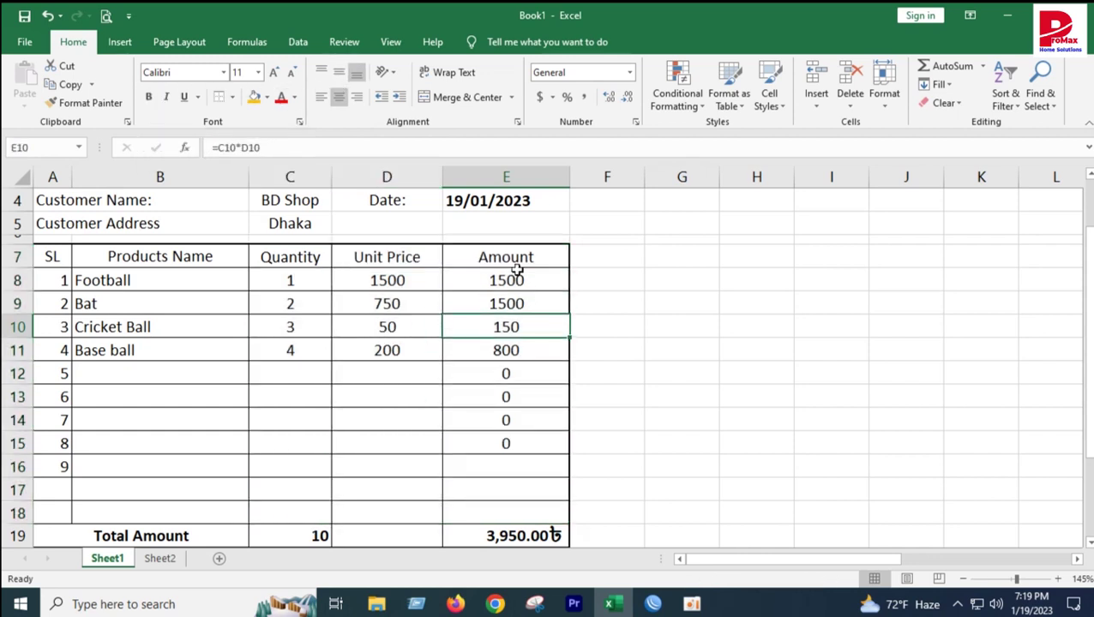
Bold the table headers A7:E7 and the amounts in column E.
drag(69, 249, 444, 256)
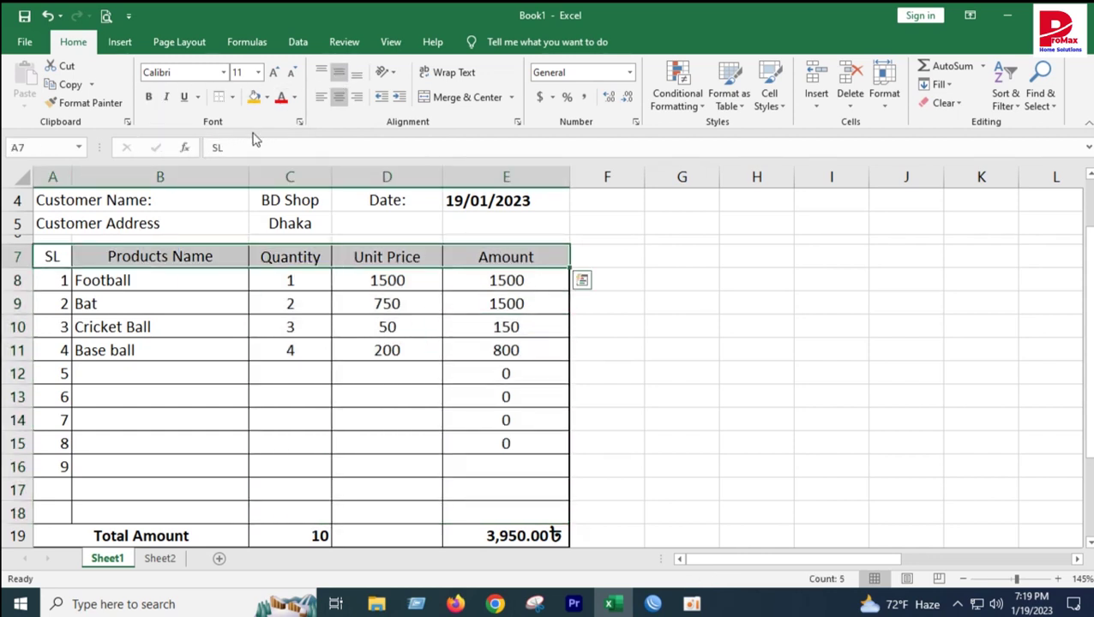
click(148, 97)
drag(500, 281, 514, 512)
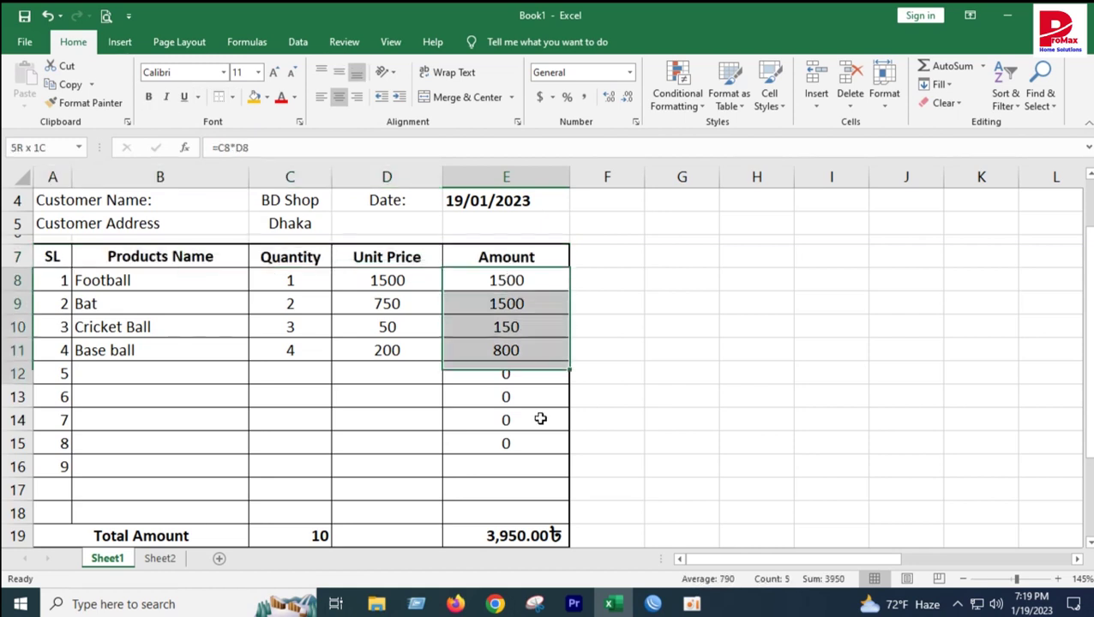
click(149, 97)
click(797, 443)
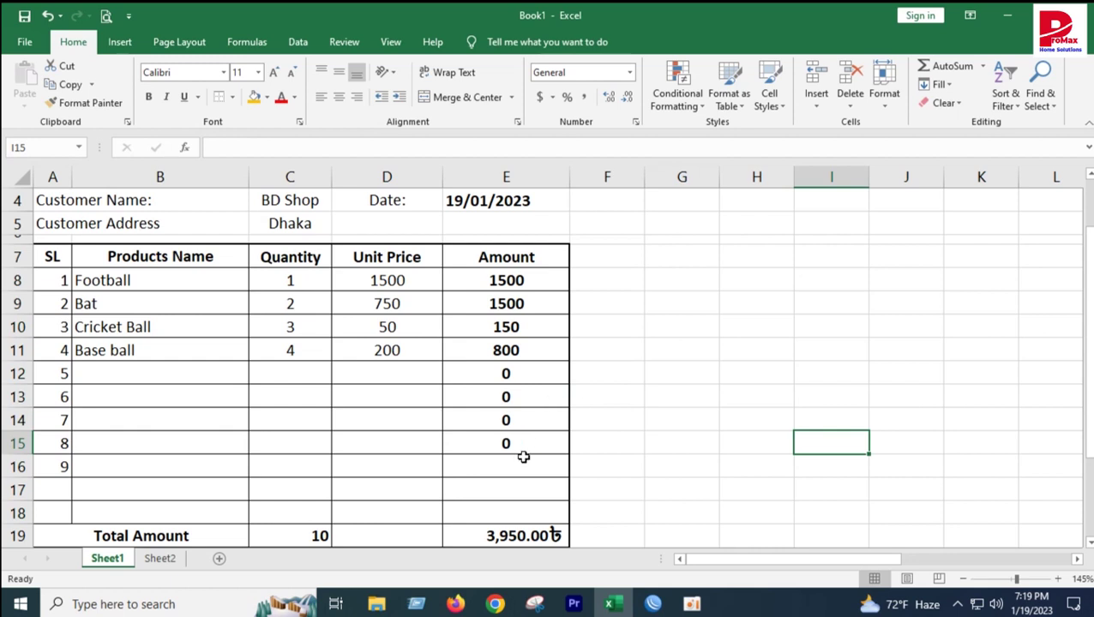
Center the totals row values in C19:E19.
drag(292, 532, 480, 532)
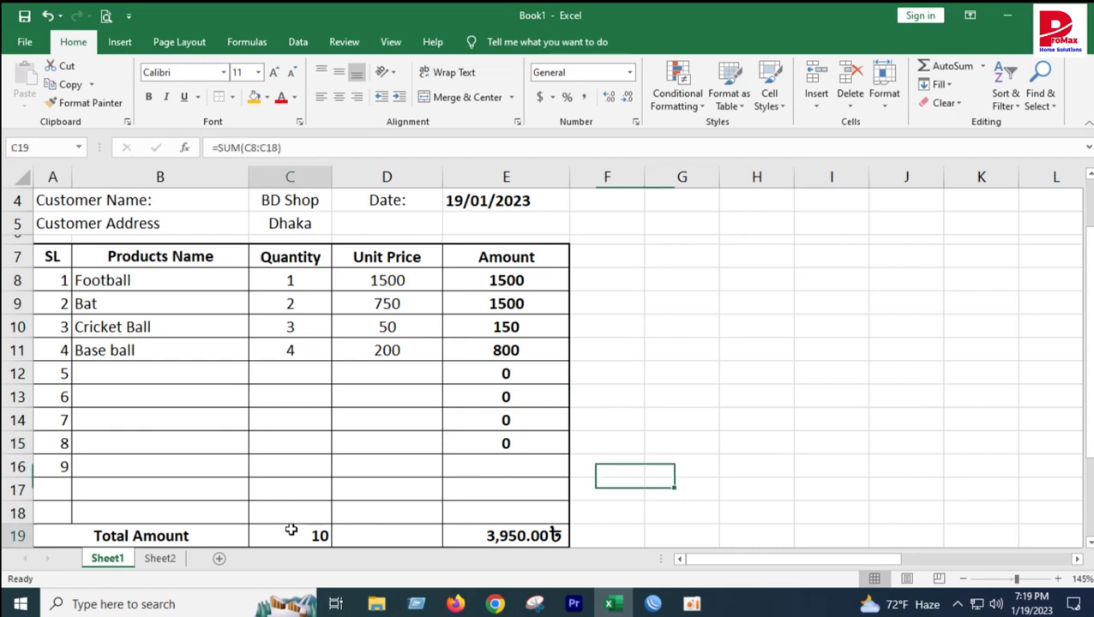
click(339, 97)
click(696, 394)
scroll(600, 396, down, 1)
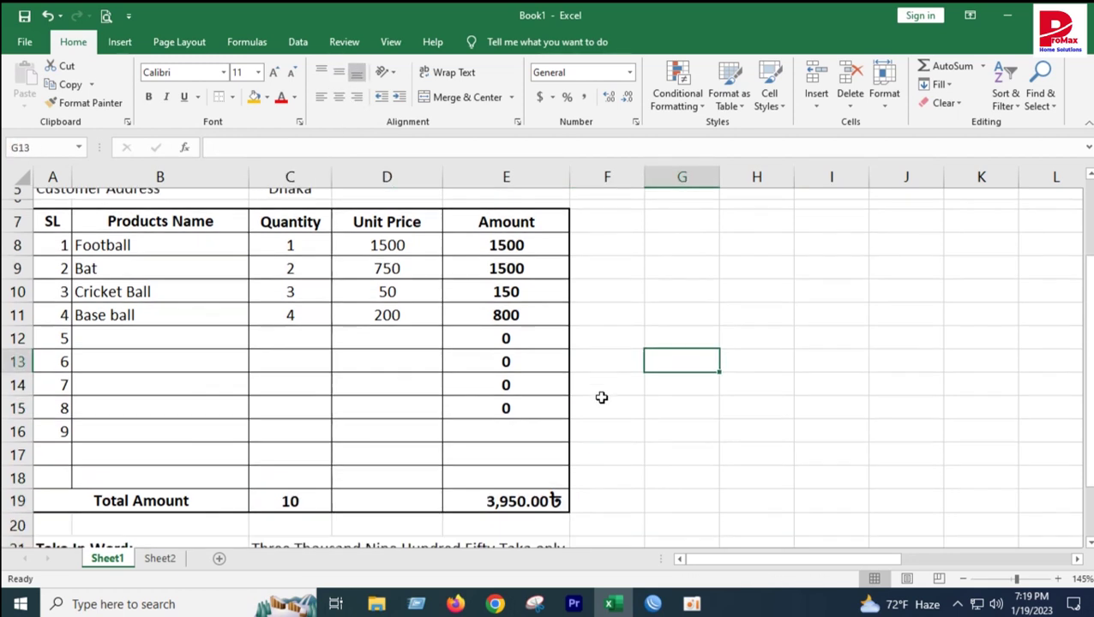
scroll(600, 404, up, 2)
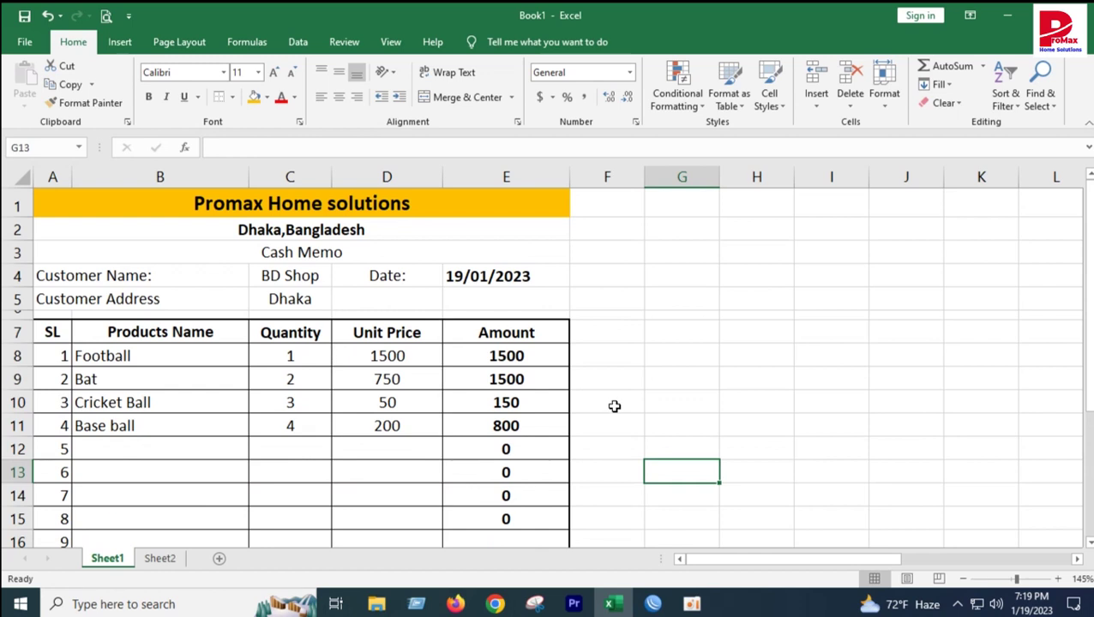
scroll(613, 407, down, 1)
scroll(614, 406, down, 2)
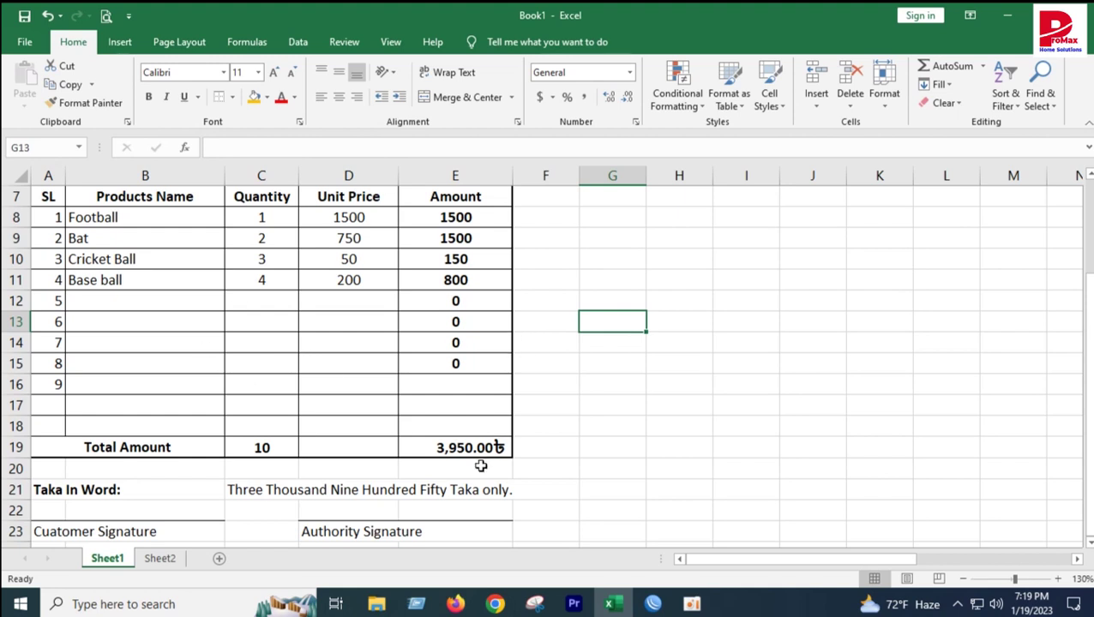
scroll(481, 465, up, 2)
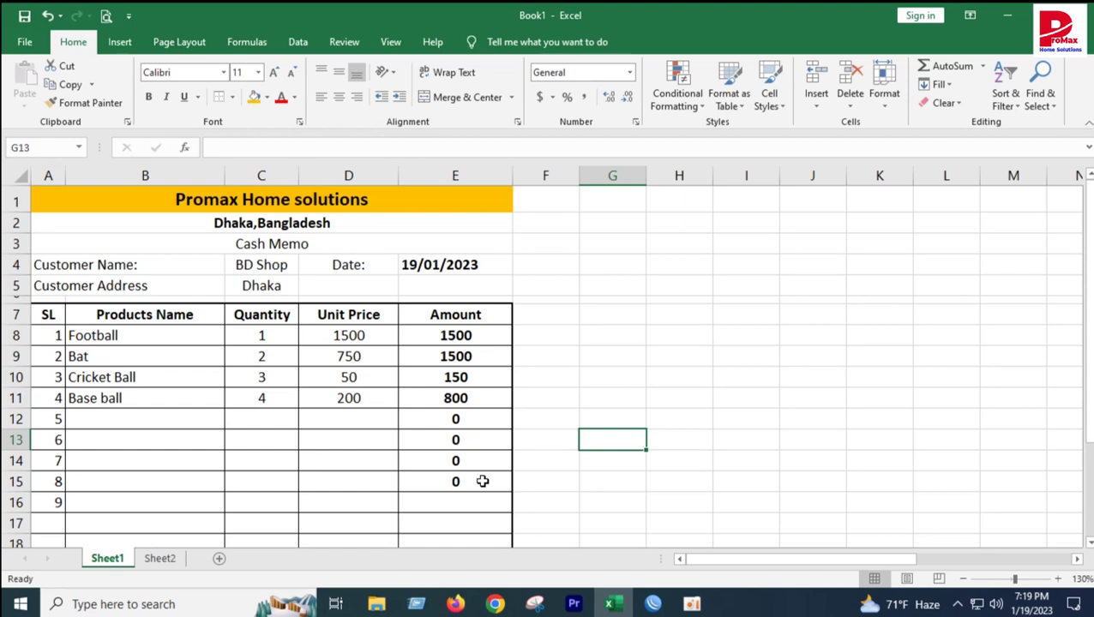
scroll(495, 465, down, 1)
scroll(496, 466, down, 2)
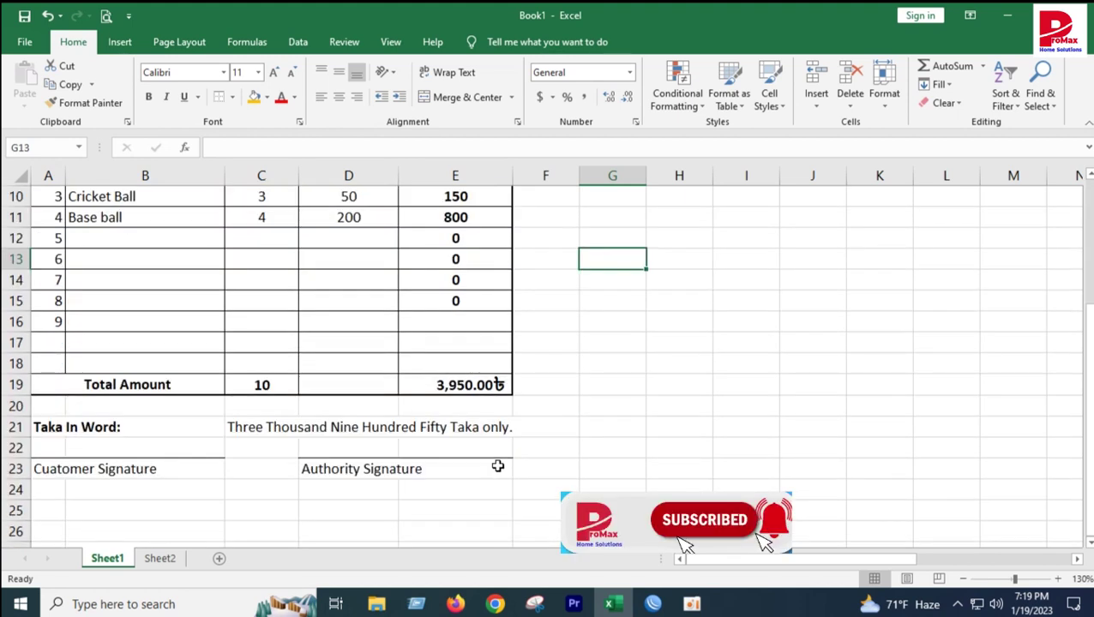
scroll(497, 465, up, 3)
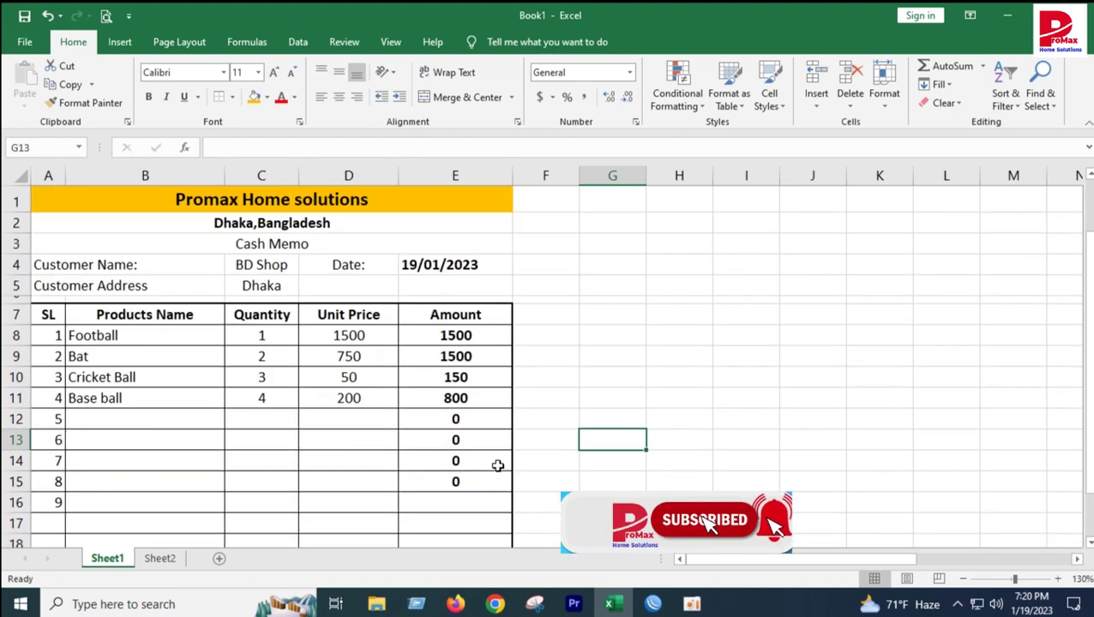